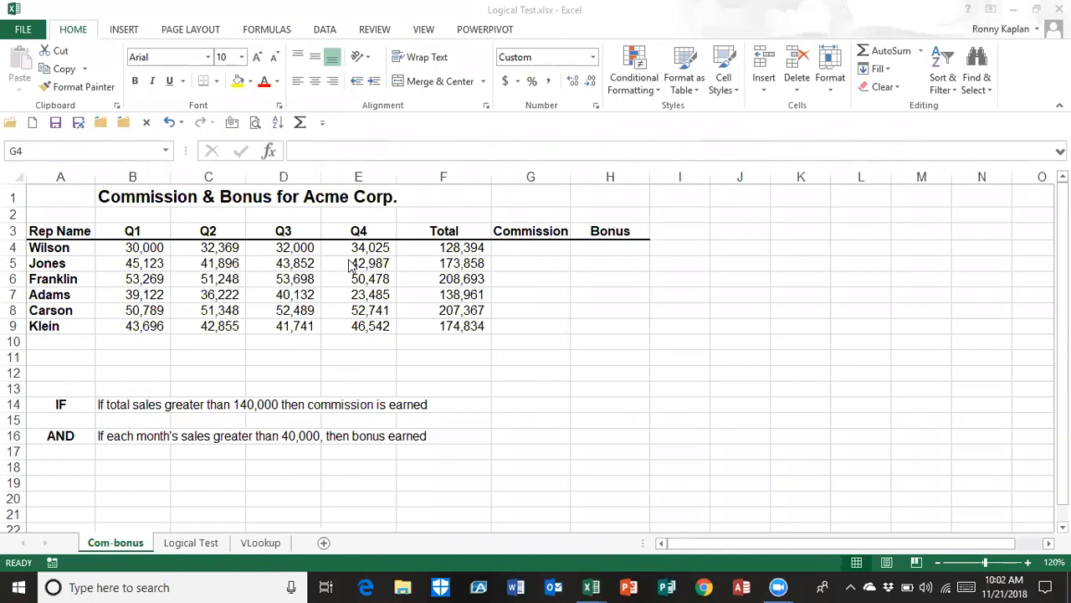
# Review the first rep's total in F4, the empty commission cell G4, and the IF commission rule in row 14
pyautogui.click(452, 245)
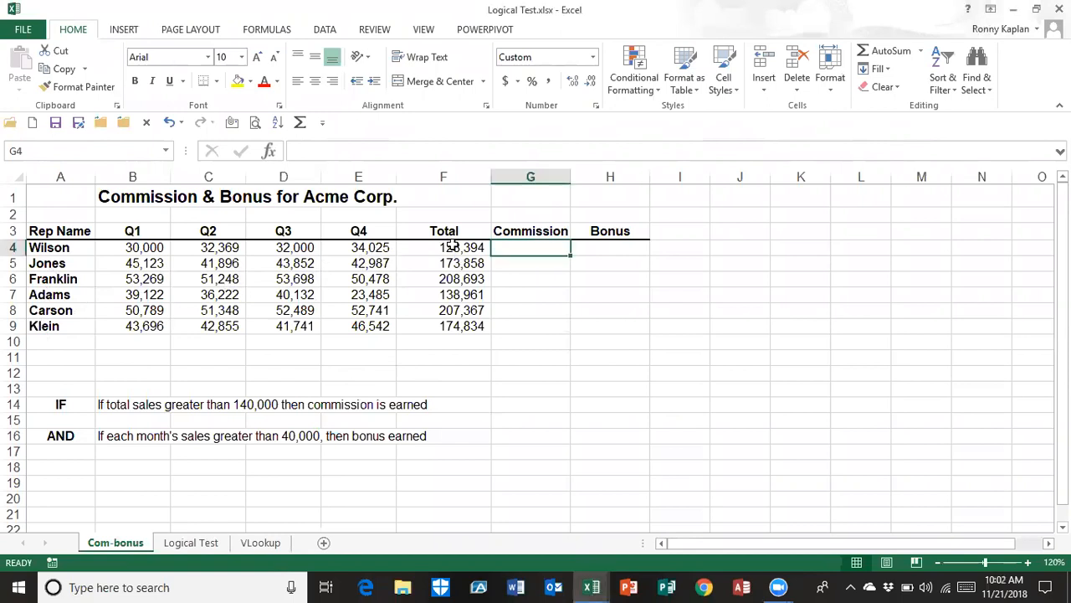
pyautogui.click(450, 247)
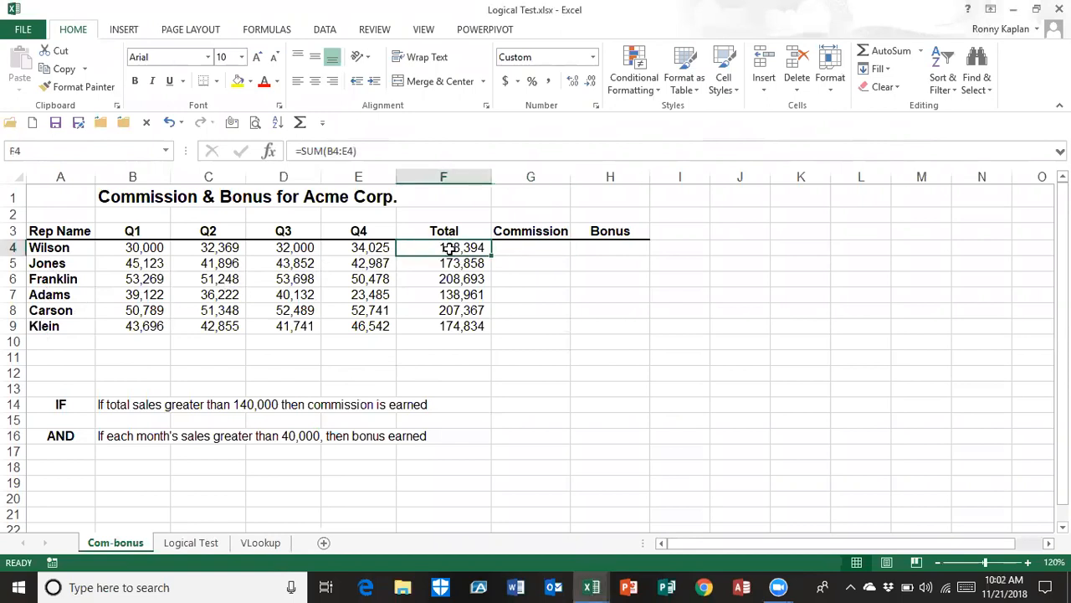
pyautogui.click(538, 250)
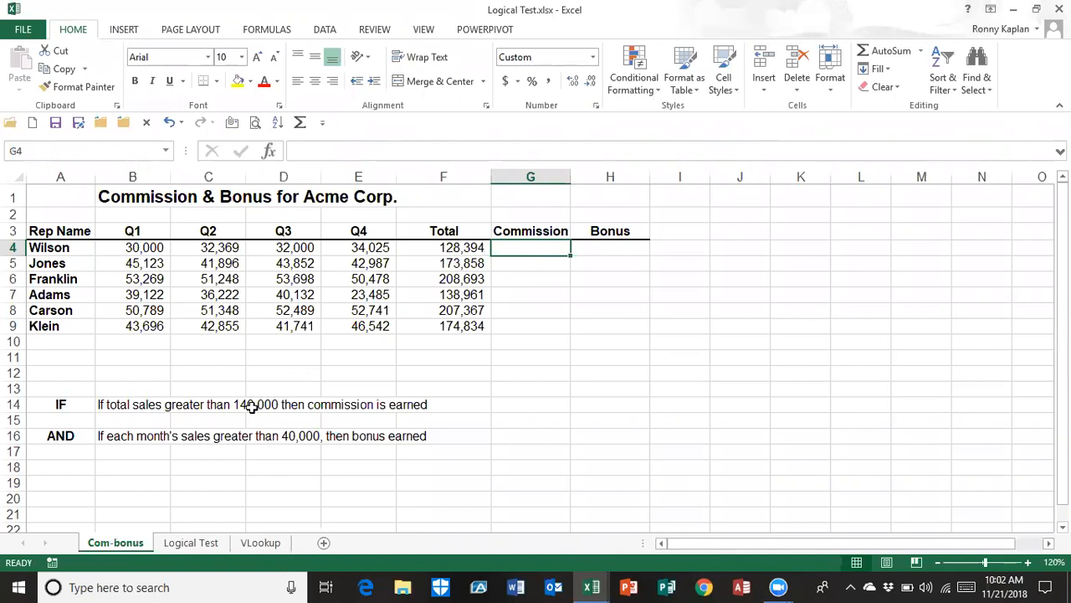
pyautogui.click(131, 410)
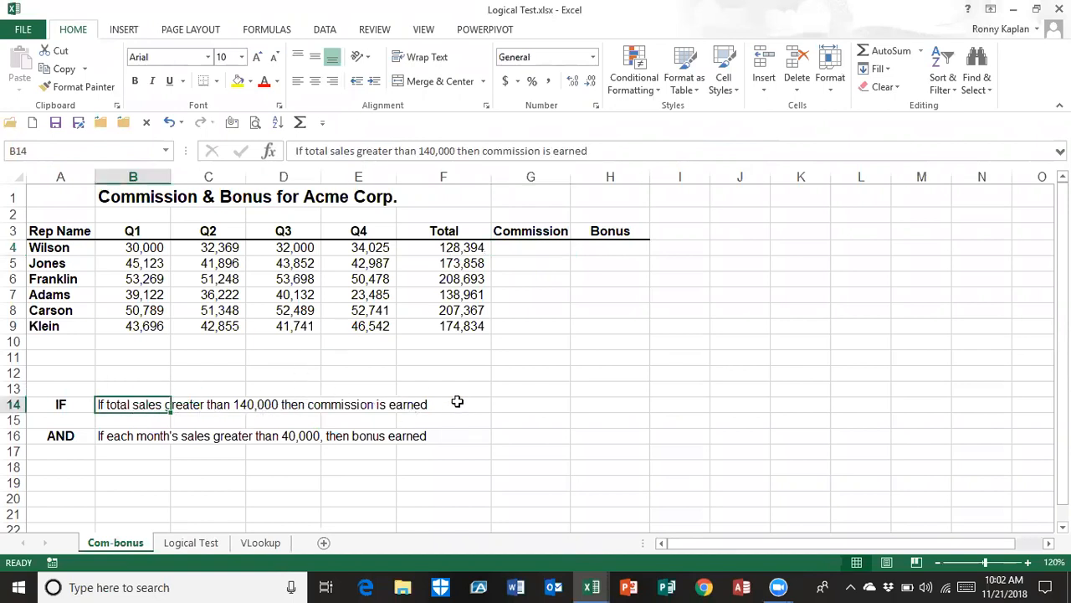
pyautogui.click(533, 248)
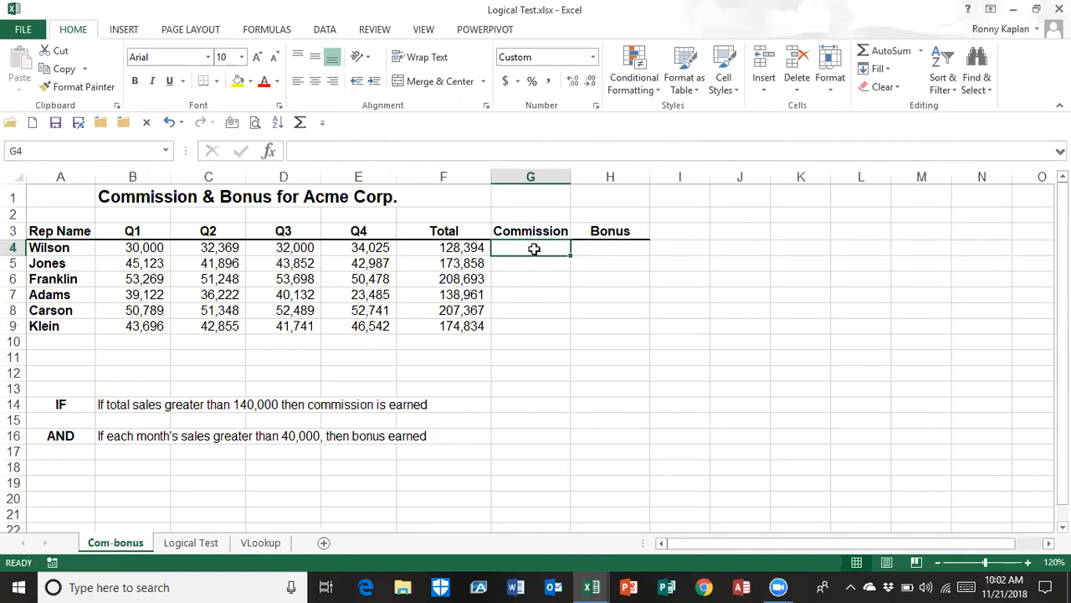
pyautogui.click(455, 247)
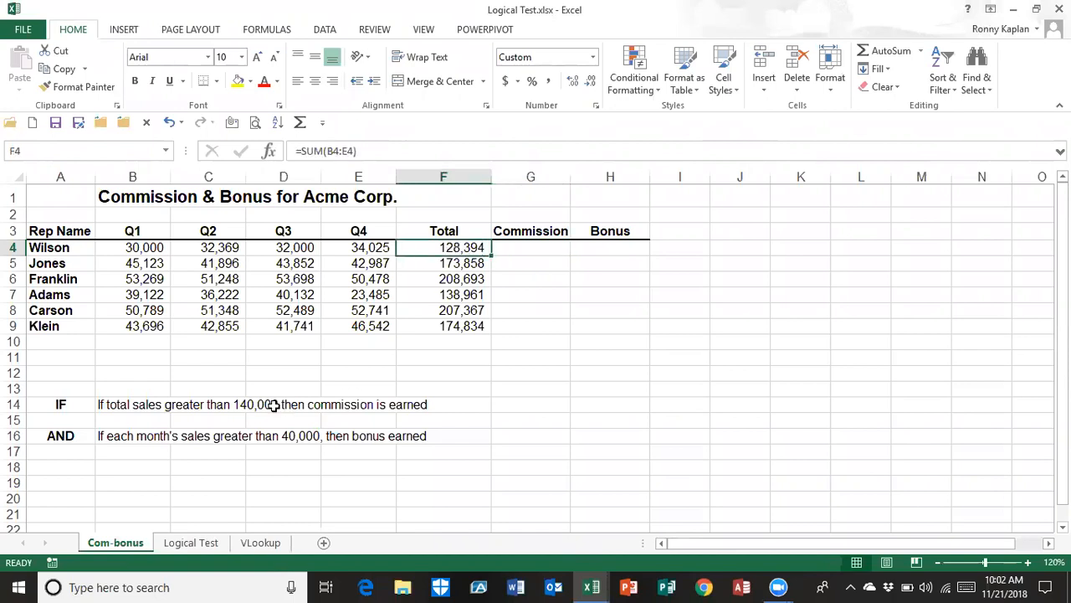
# Start an IF function in commission cell G4 with the logical test F4>140000
pyautogui.click(527, 250)
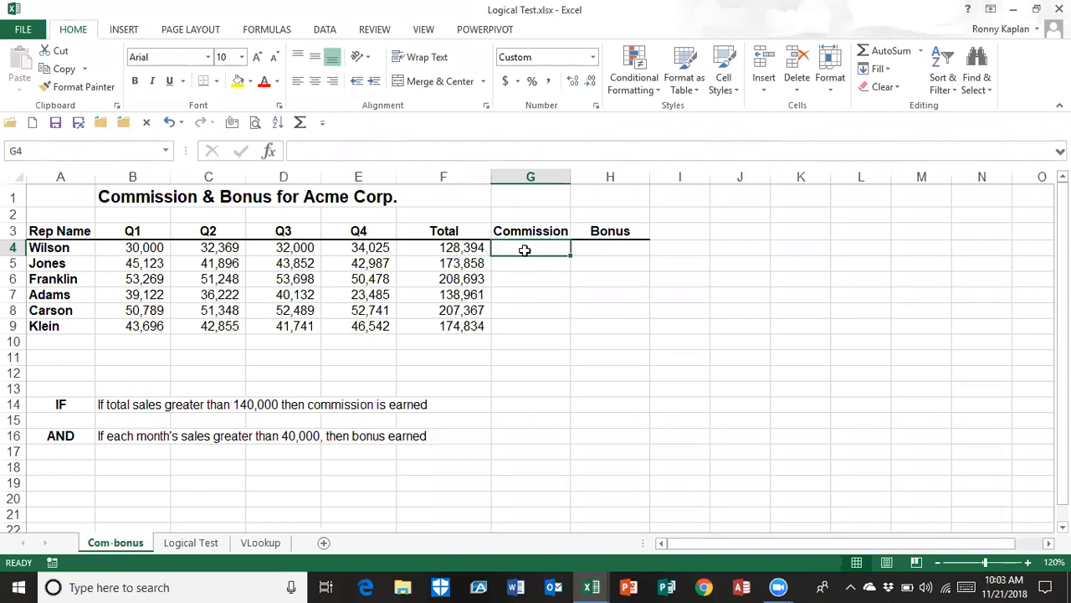
pyautogui.click(265, 31)
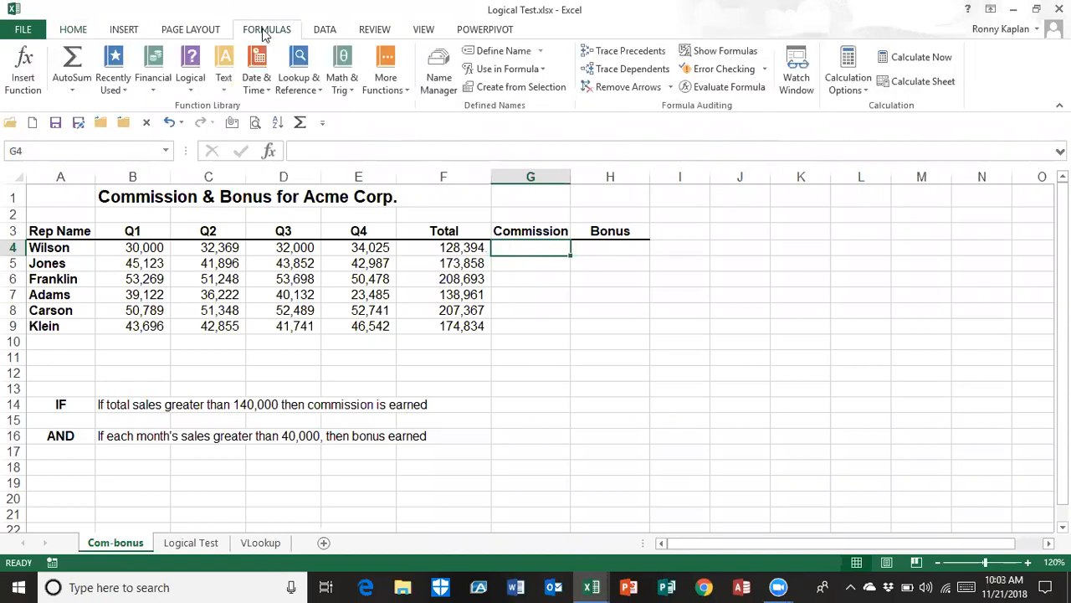
pyautogui.click(191, 94)
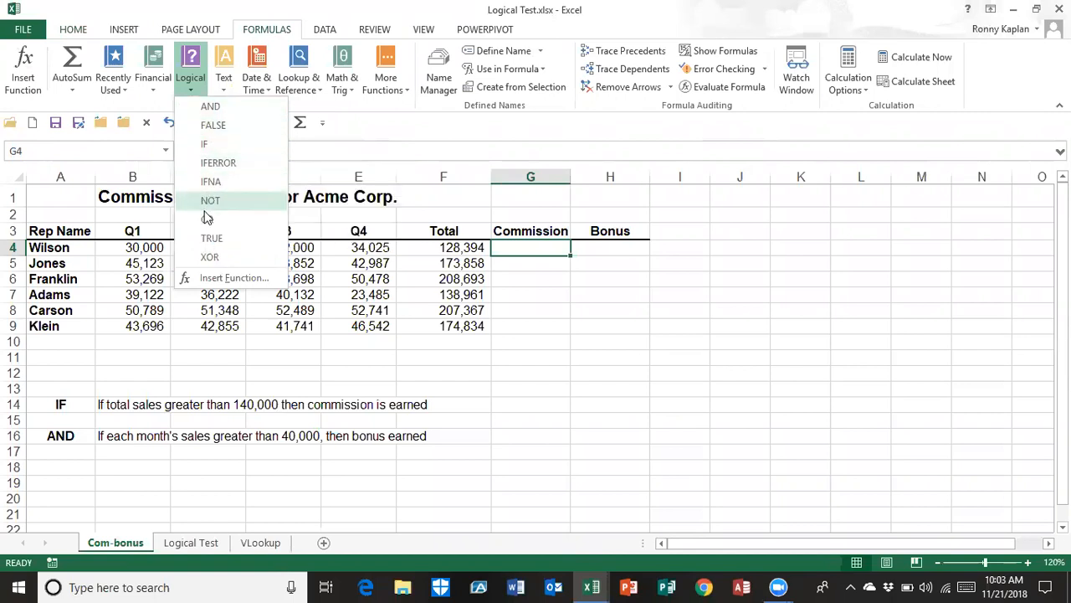
pyautogui.click(208, 148)
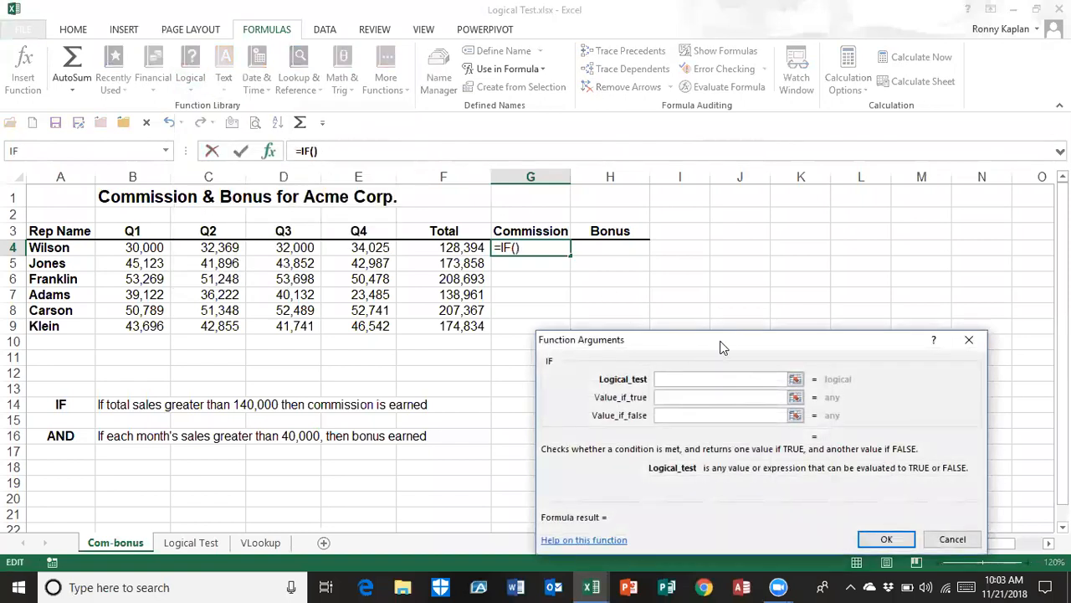
pyautogui.moveTo(726, 339); pyautogui.dragTo(797, 285)
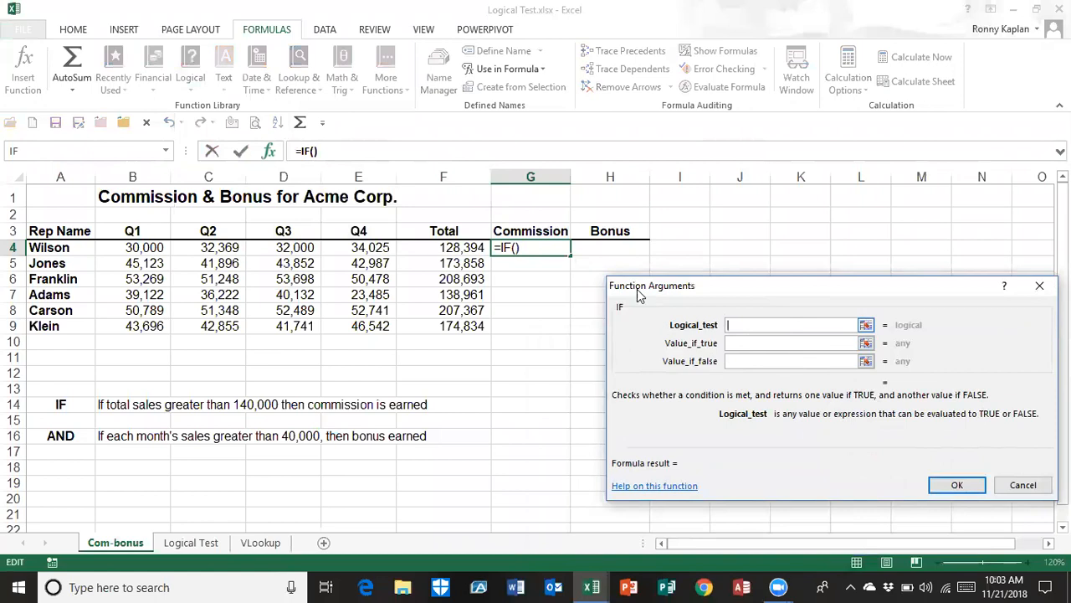
pyautogui.click(451, 247)
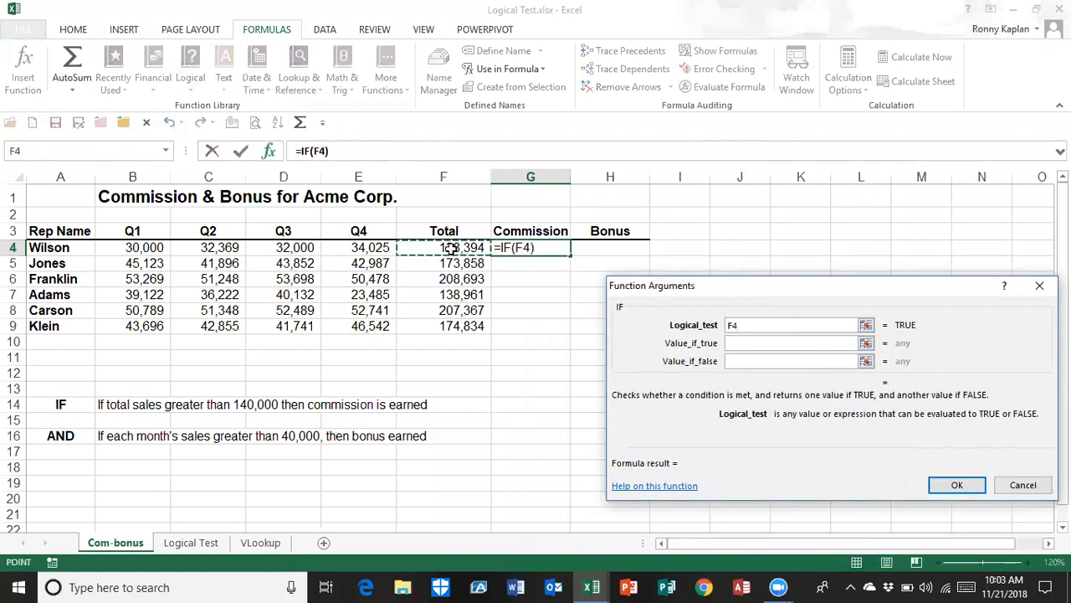
pyautogui.write('>140000')
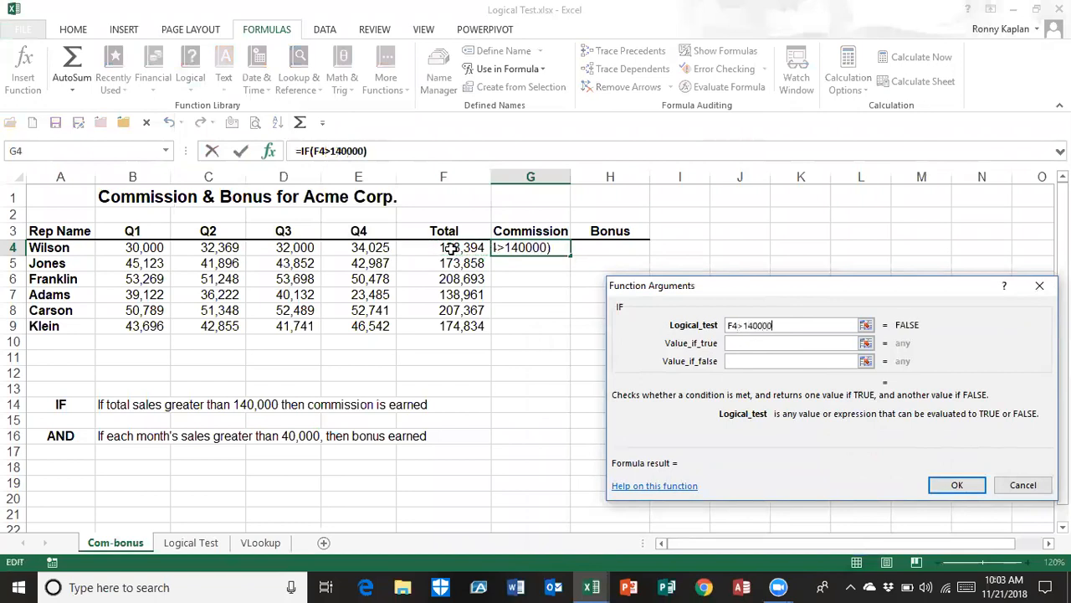
# Complete the IF function so it returns "comm" when true and "no comm" when false, and insert it in G4
pyautogui.click(738, 343)
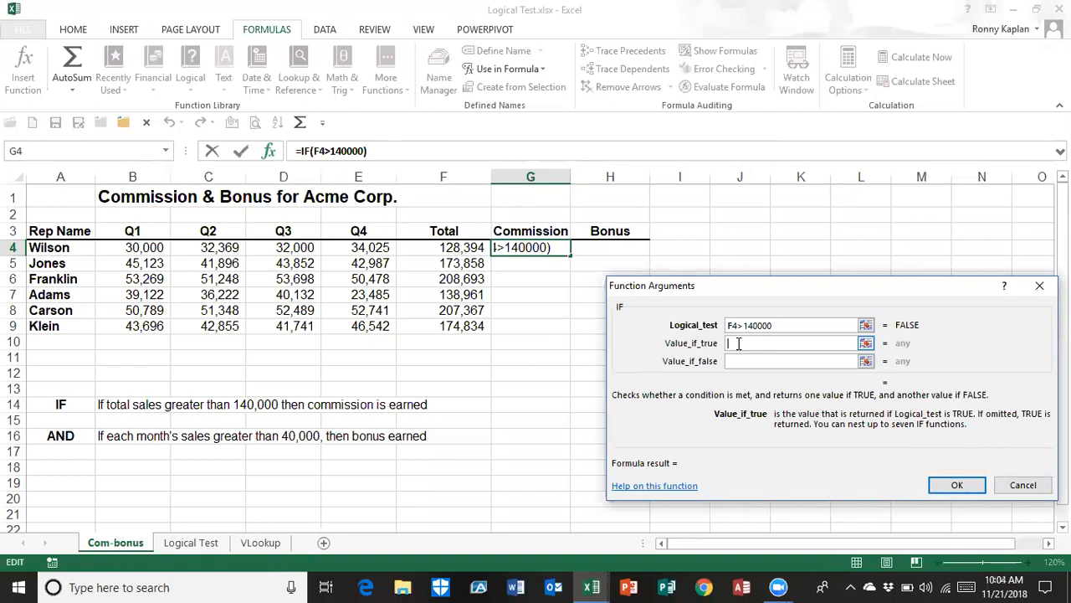
pyautogui.write('"')
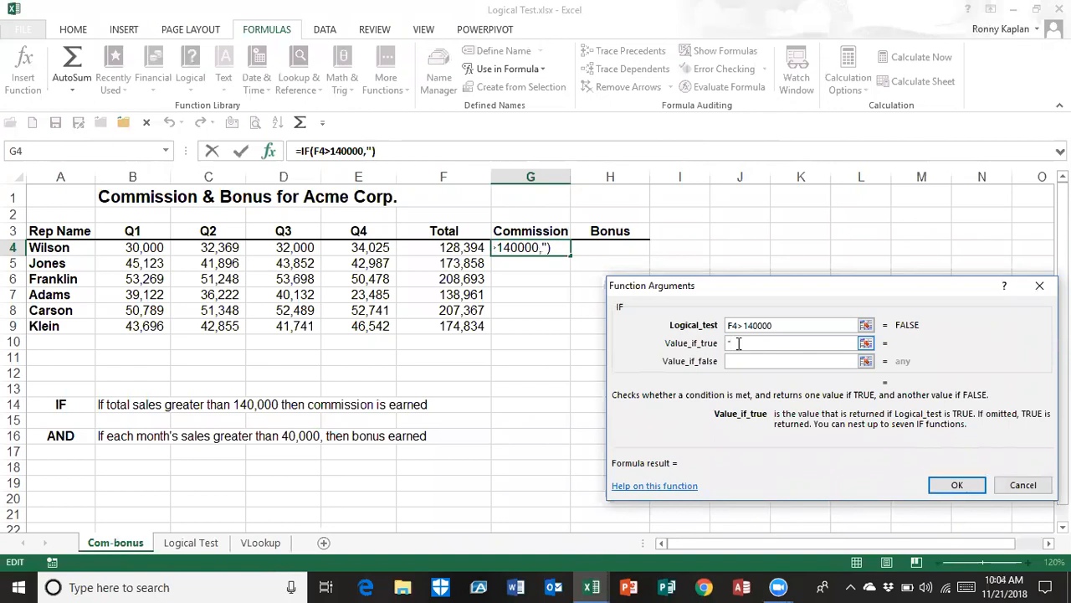
pyautogui.write('comm')
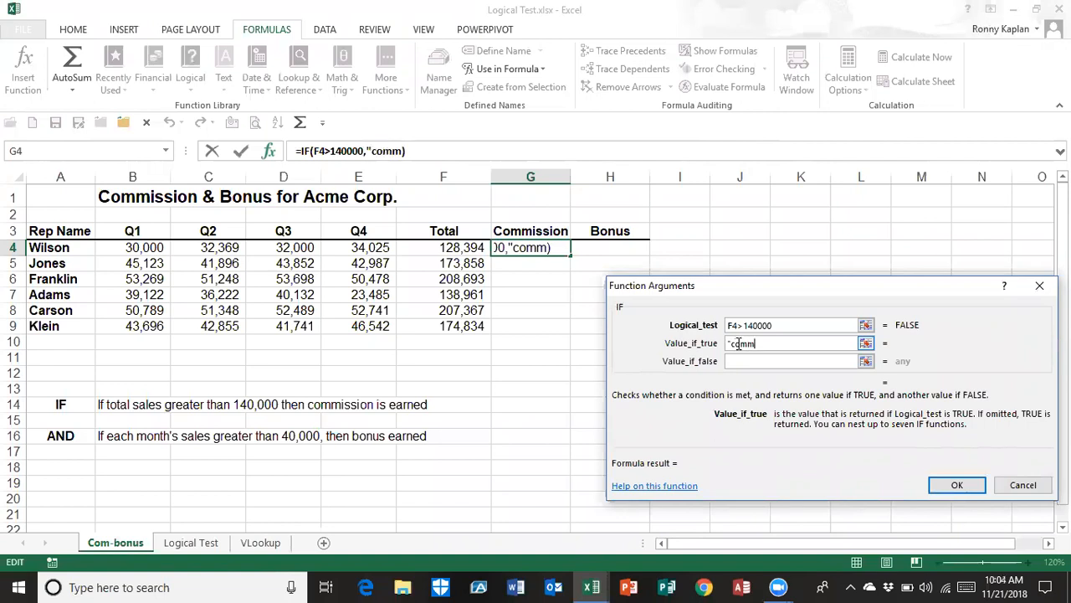
pyautogui.write('"')
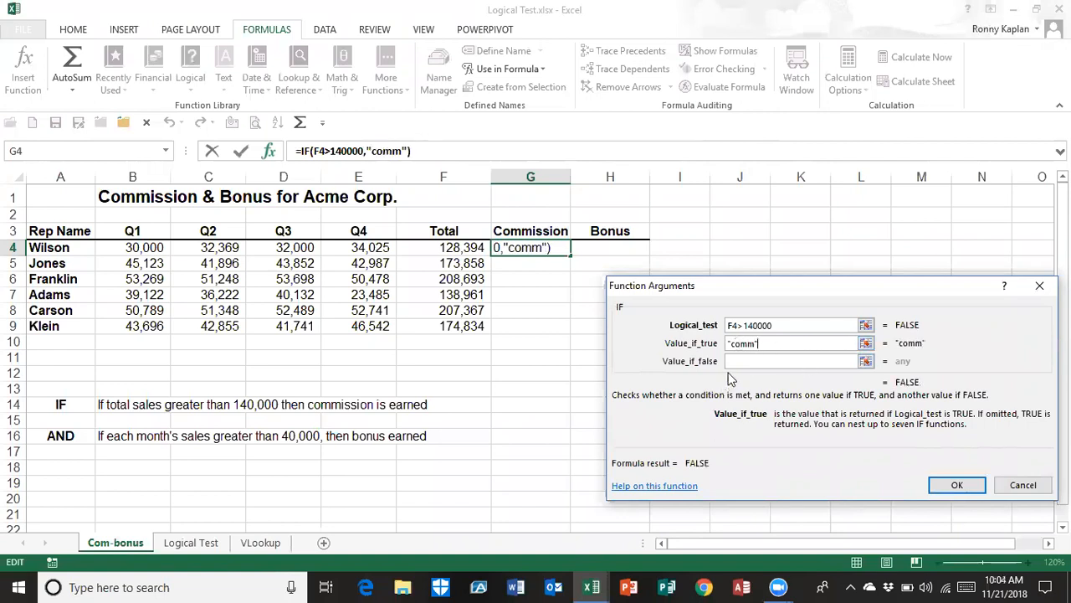
pyautogui.click(746, 361)
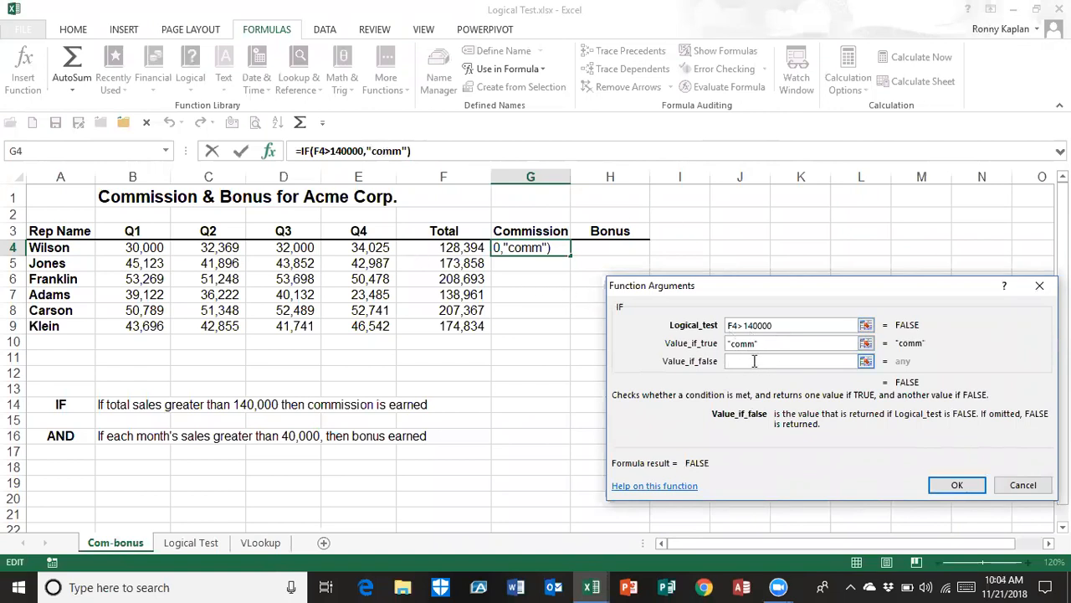
pyautogui.write('"no ')
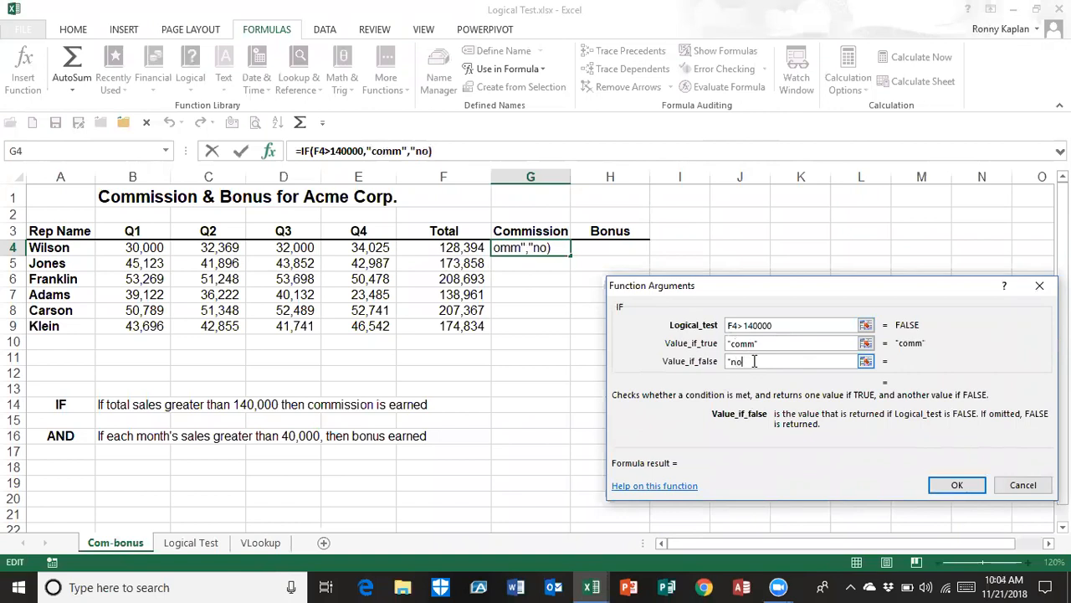
pyautogui.write('comm"')
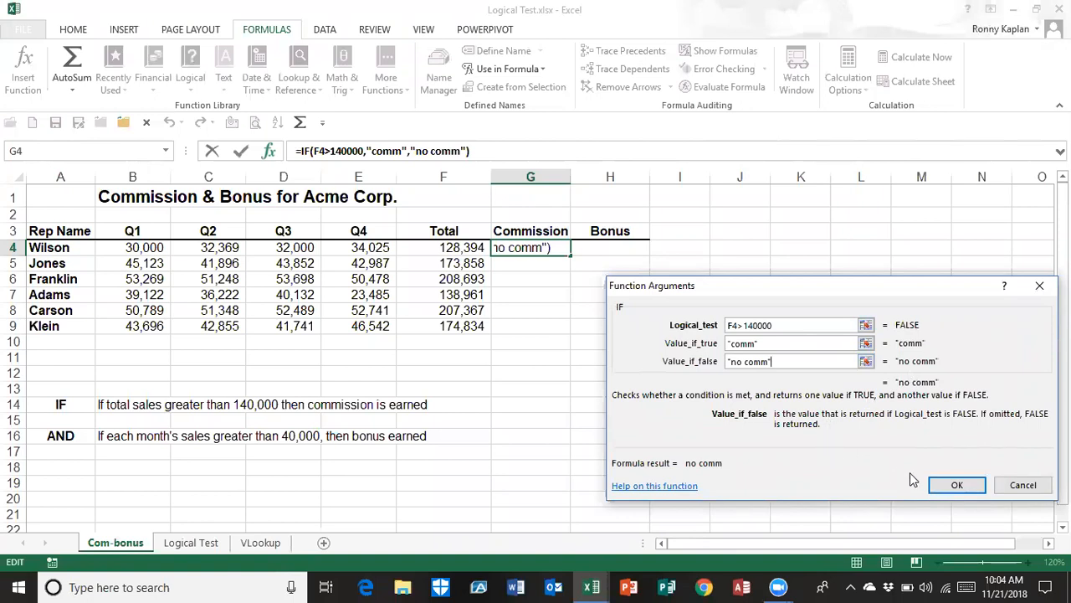
pyautogui.click(938, 488)
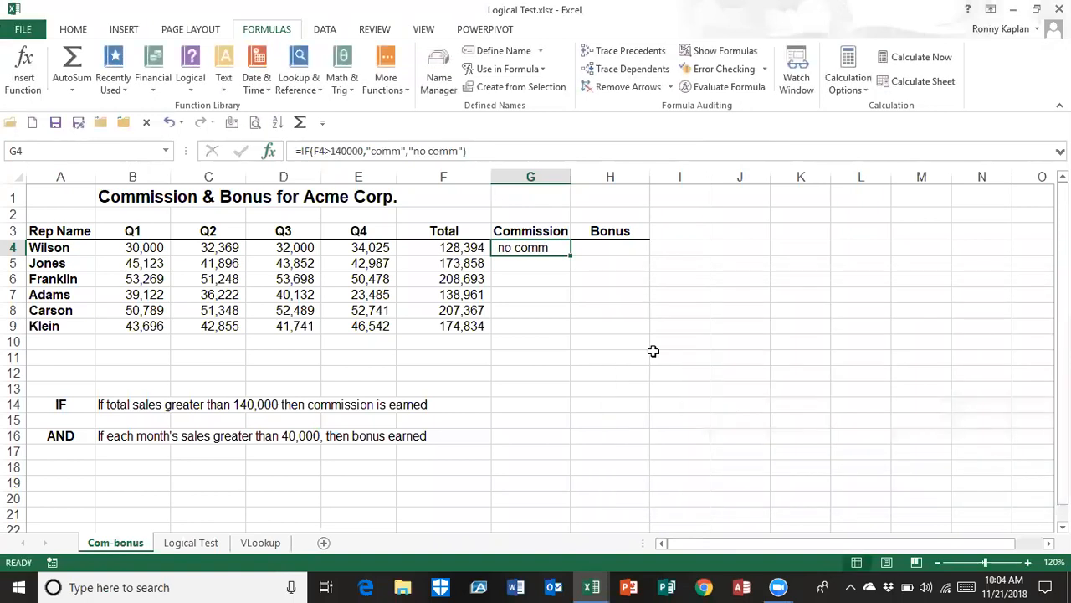
# Fill the text-result IF formula from G4 down to G9 and check it against the reps' totals in column F
pyautogui.doubleClick(570, 253)
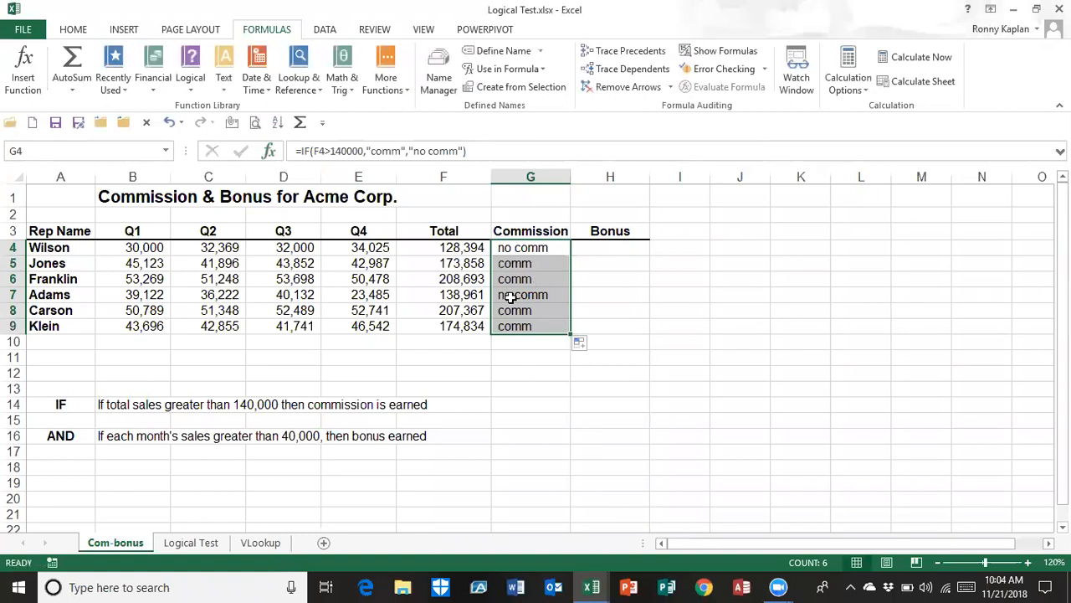
pyautogui.click(423, 294)
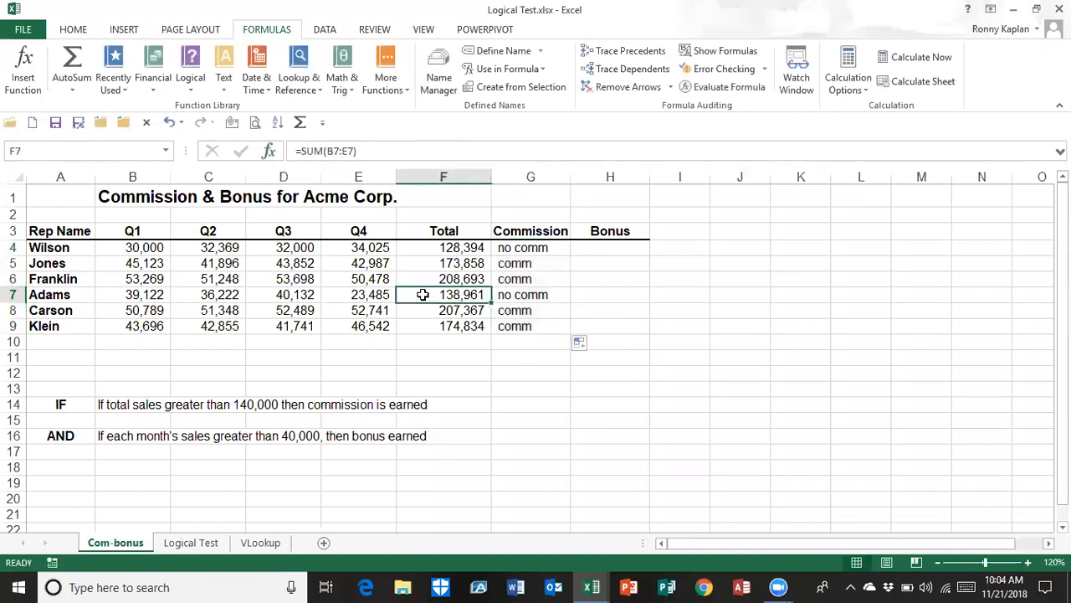
pyautogui.click(431, 248)
pyautogui.click(437, 310)
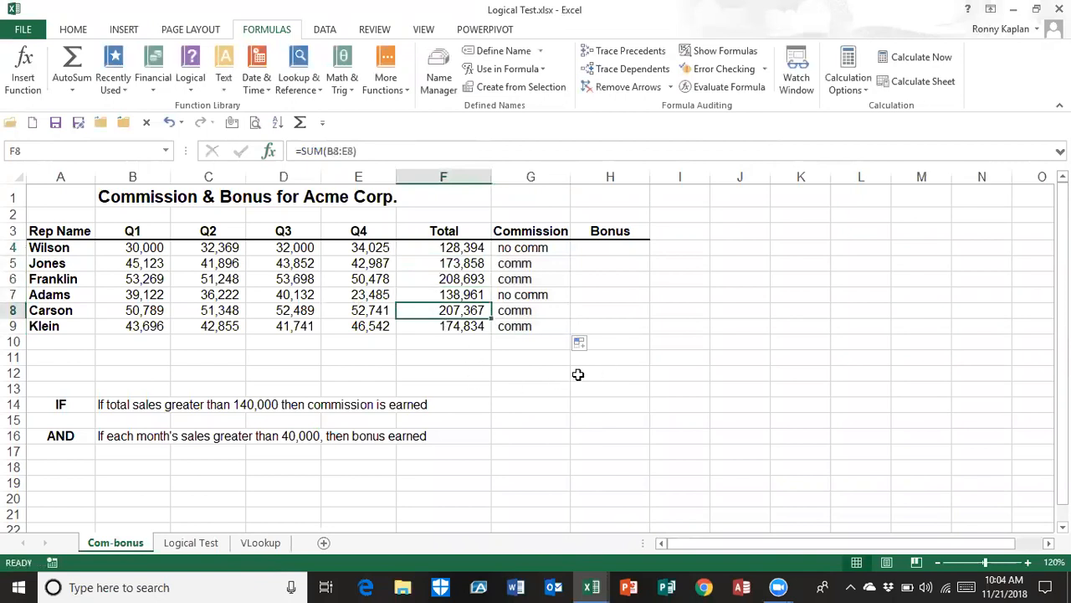
# Edit the IF function in G4 to return F4*.1 when the test is true and 0 when it is false
pyautogui.click(527, 248)
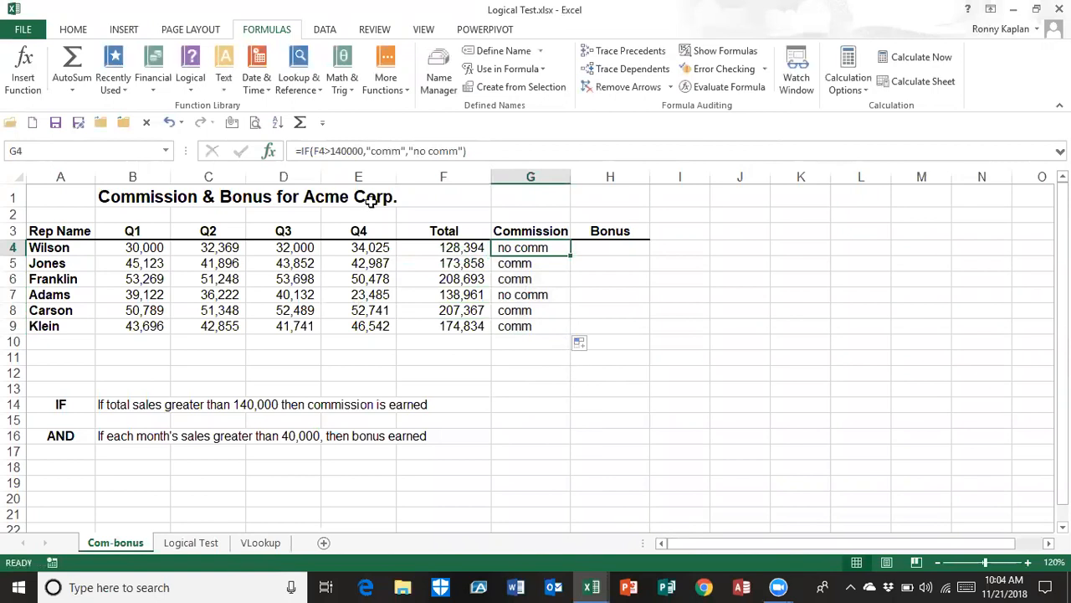
pyautogui.click(269, 154)
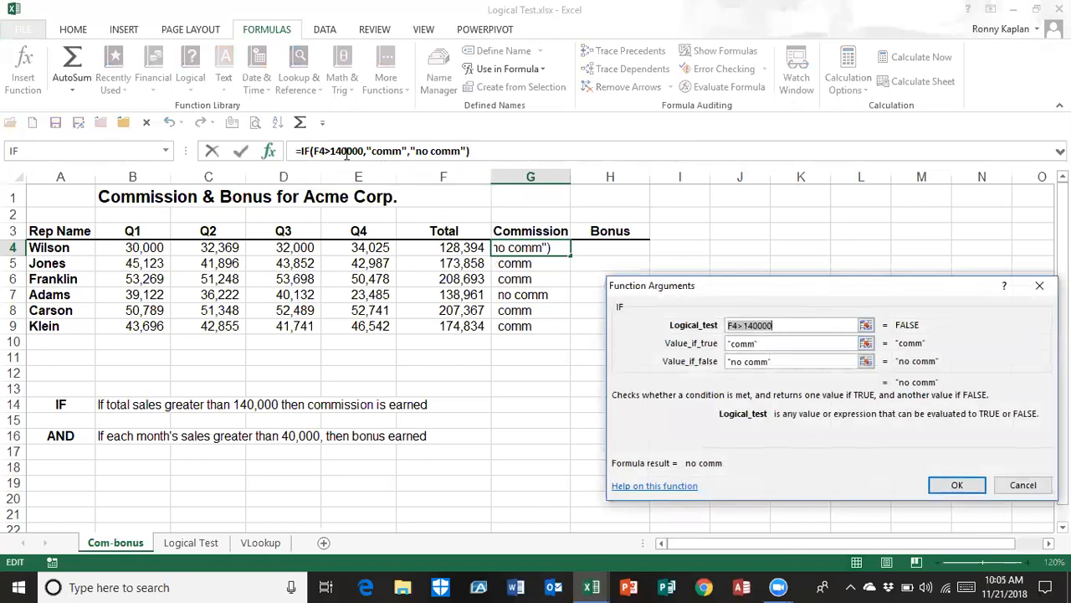
pyautogui.moveTo(772, 344); pyautogui.dragTo(704, 355)
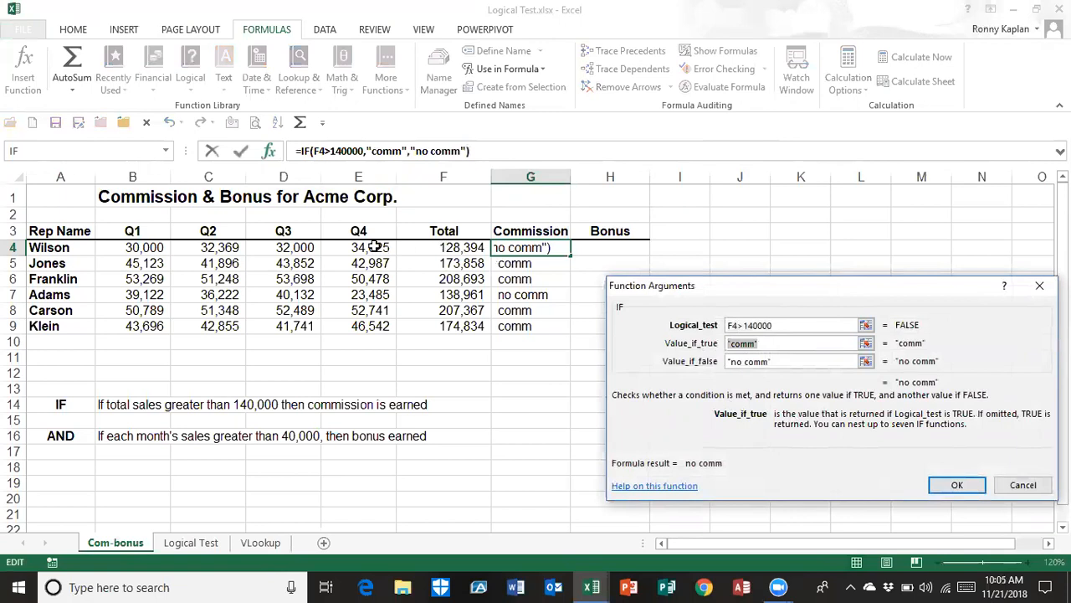
pyautogui.click(450, 247)
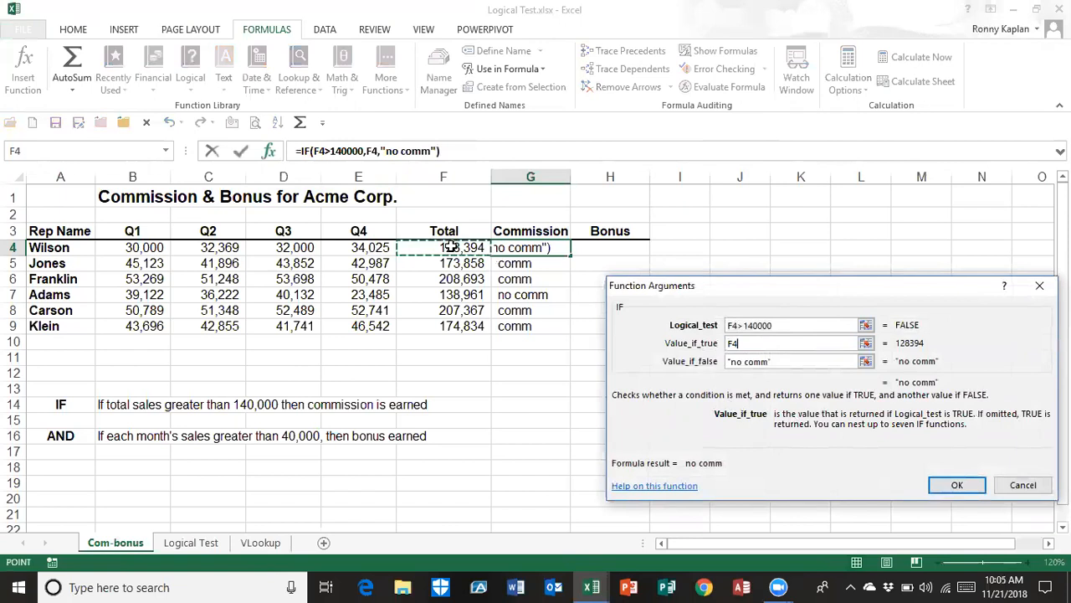
pyautogui.write('*.1')
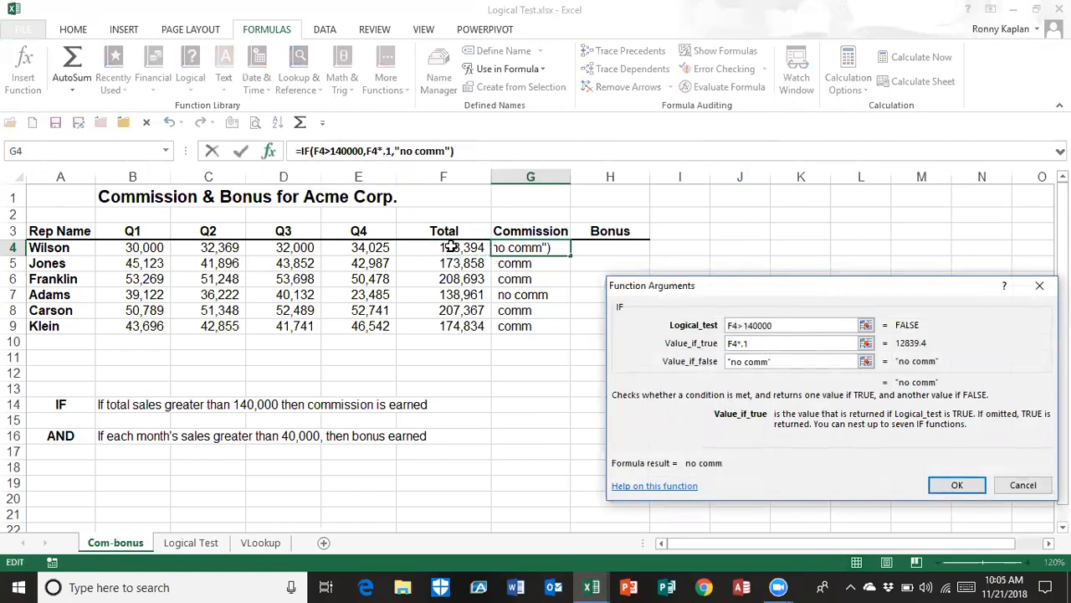
pyautogui.click(783, 362)
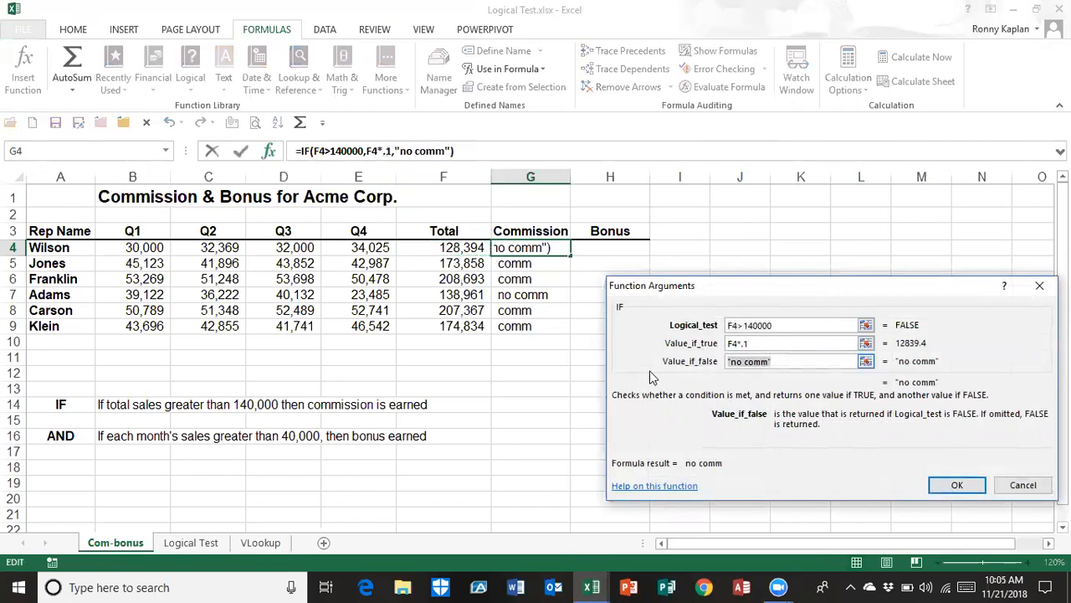
pyautogui.moveTo(782, 361); pyautogui.dragTo(725, 362)
pyautogui.write('0')
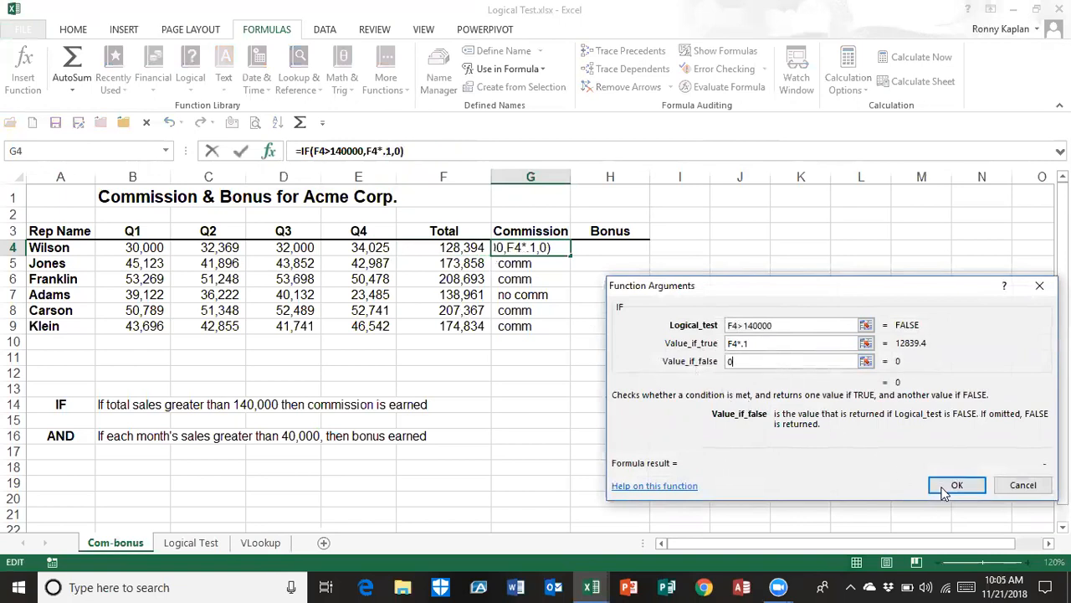
# Fill the 10% commission formula from G4 down to G9 and check the formulas in the Commission column
pyautogui.doubleClick(570, 253)
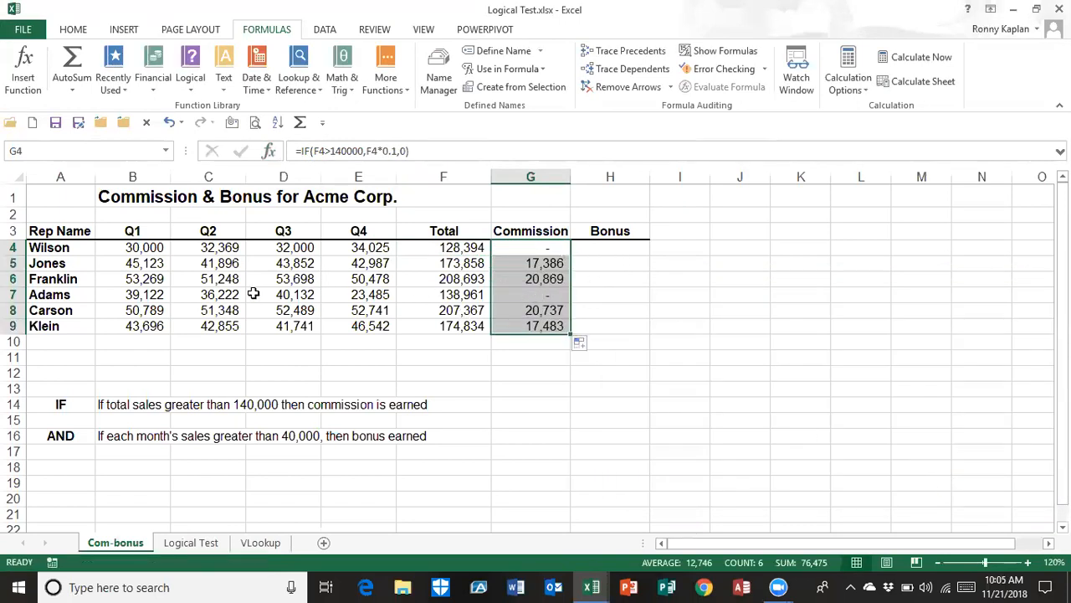
pyautogui.click(511, 283)
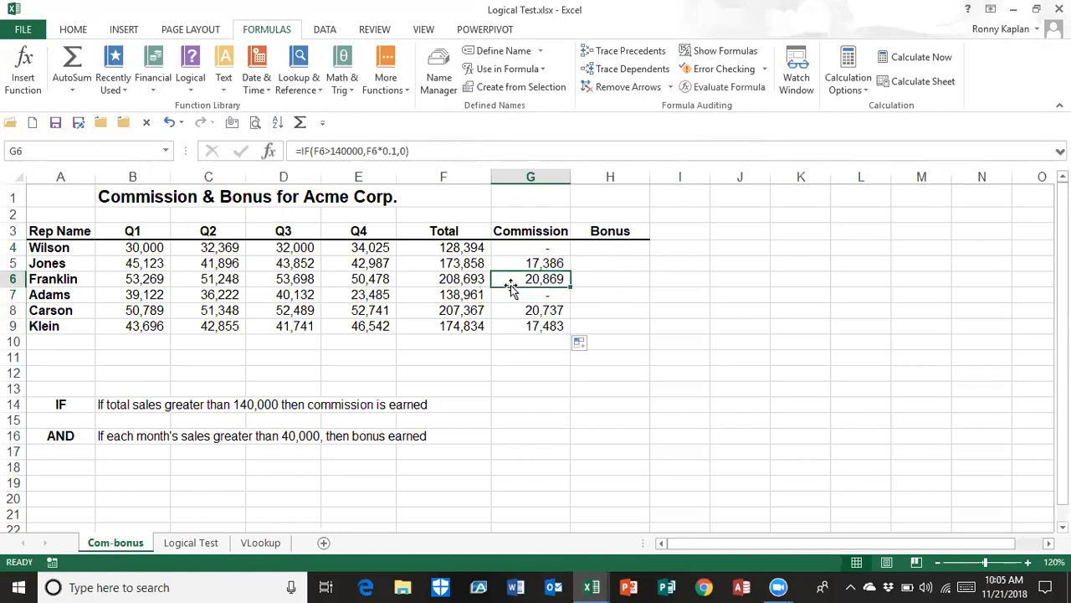
pyautogui.click(521, 326)
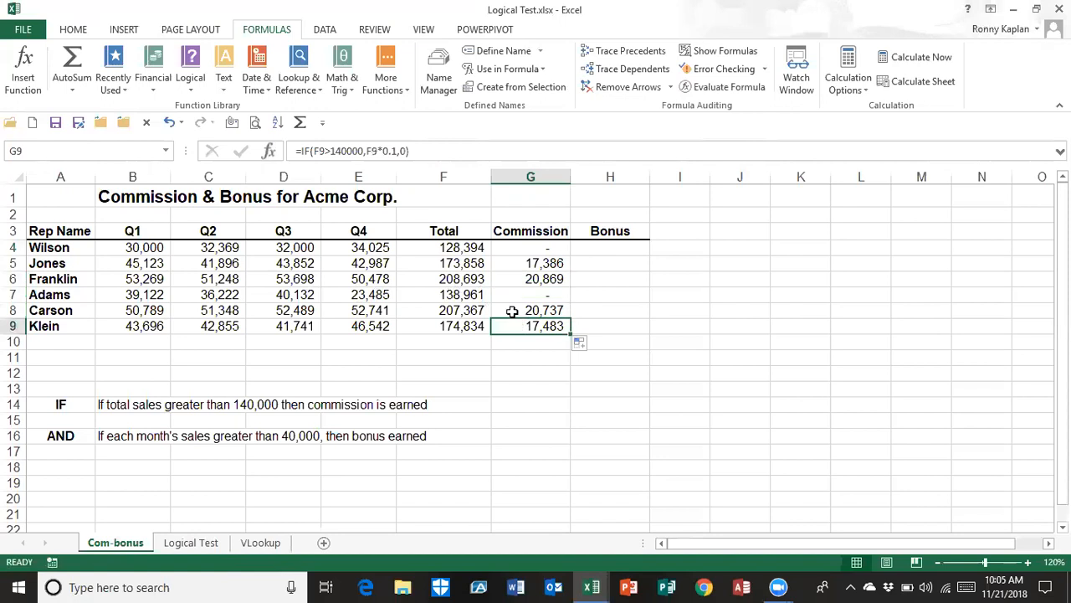
pyautogui.click(512, 312)
pyautogui.click(545, 247)
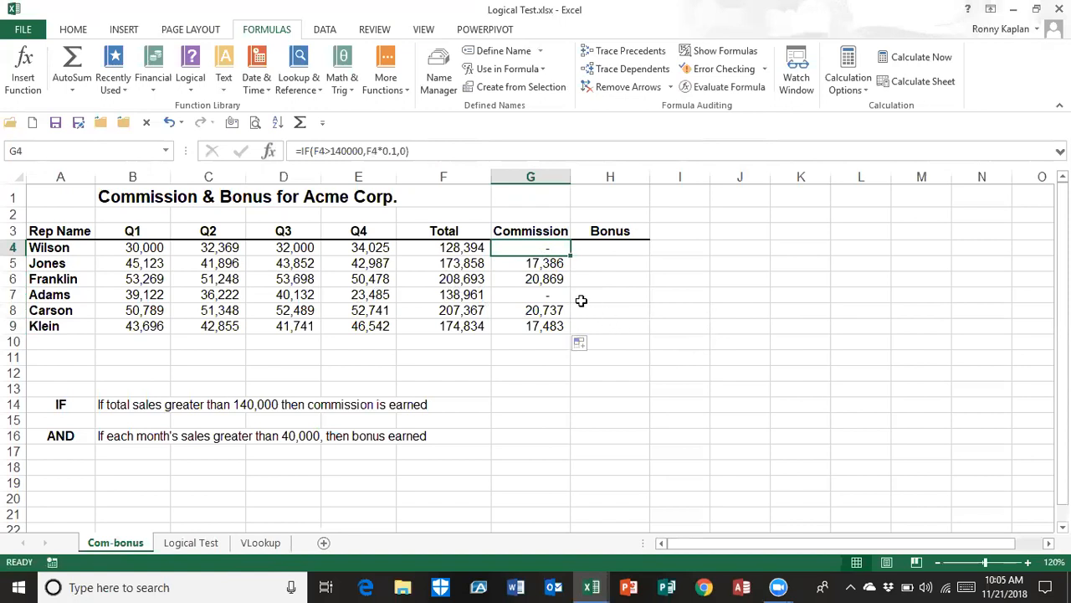
# Change the Q3 sales to 42000 in D4 and to 60000 in D6
pyautogui.click(291, 249)
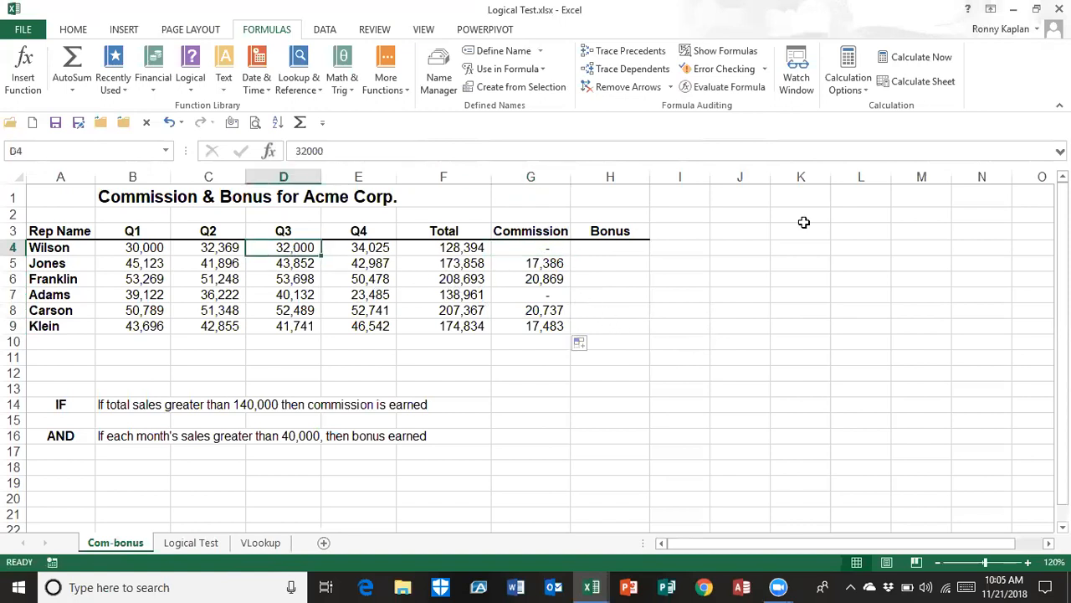
pyautogui.write('42000')
pyautogui.press('Return')
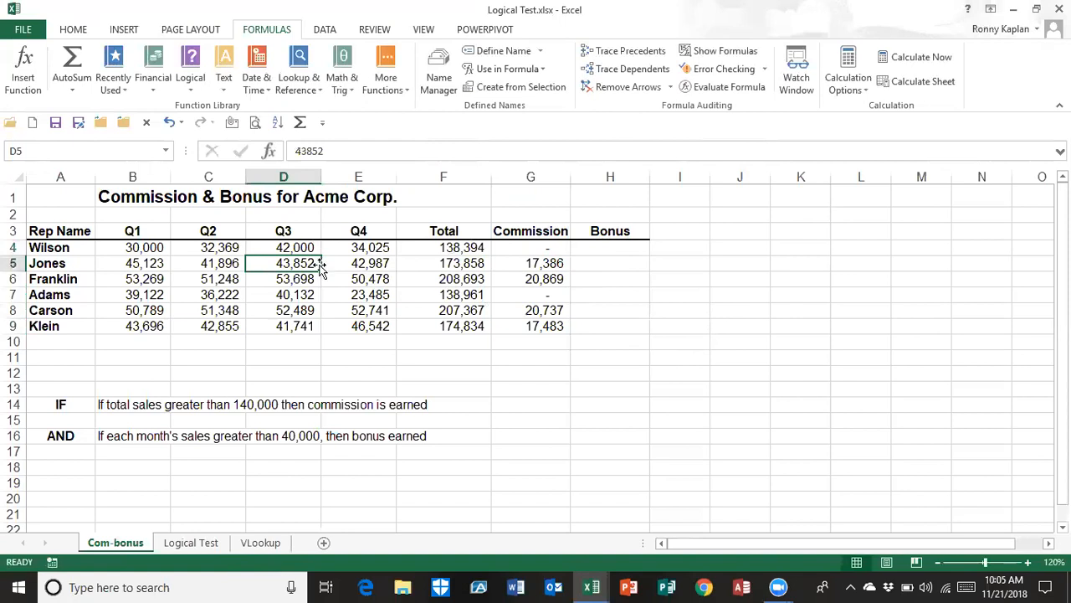
pyautogui.click(296, 279)
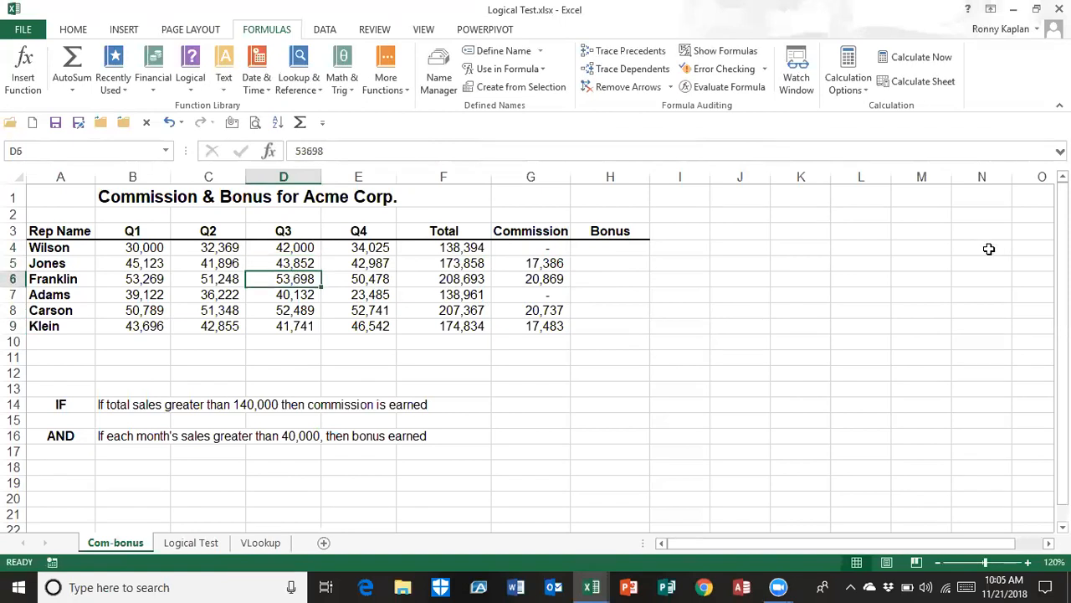
pyautogui.write('60000')
pyautogui.press('Return')
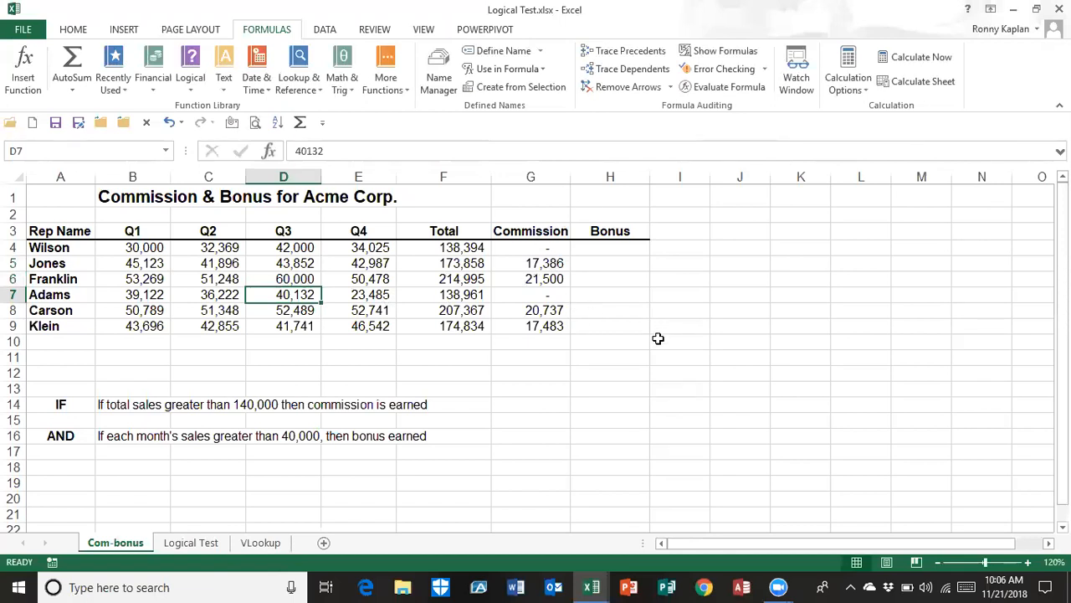
# Start an AND function in Bonus cell H4 with the conditions B4>40000 and C4>40000
pyautogui.click(609, 248)
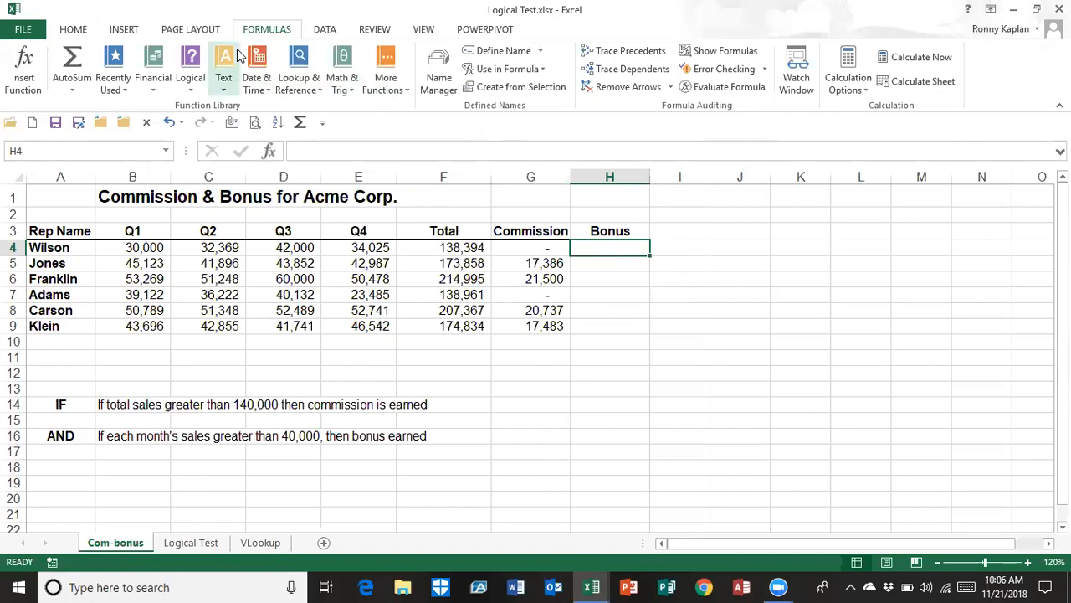
pyautogui.click(186, 85)
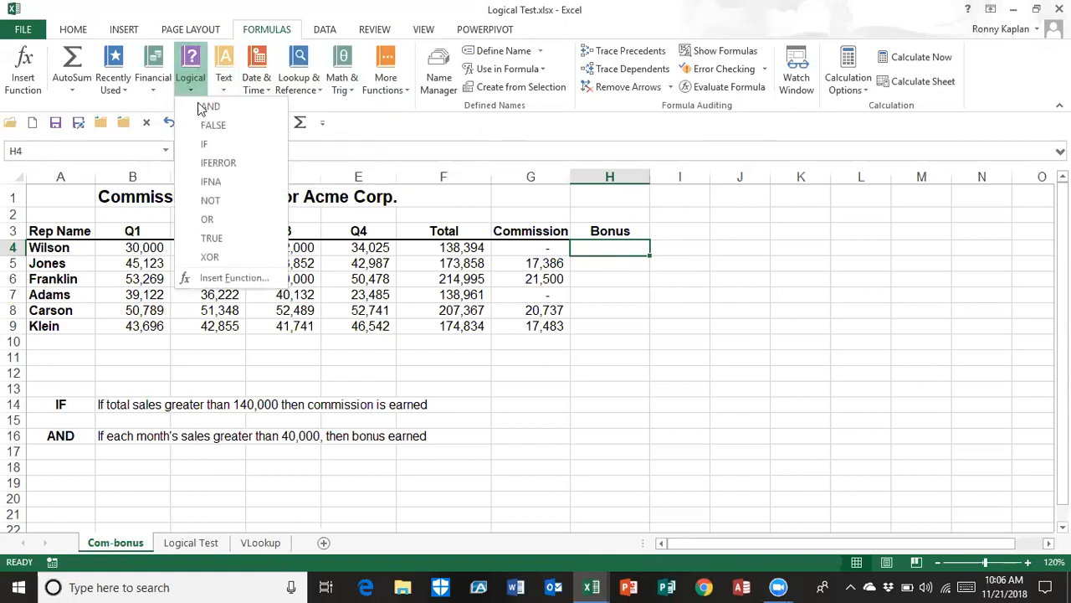
pyautogui.click(223, 111)
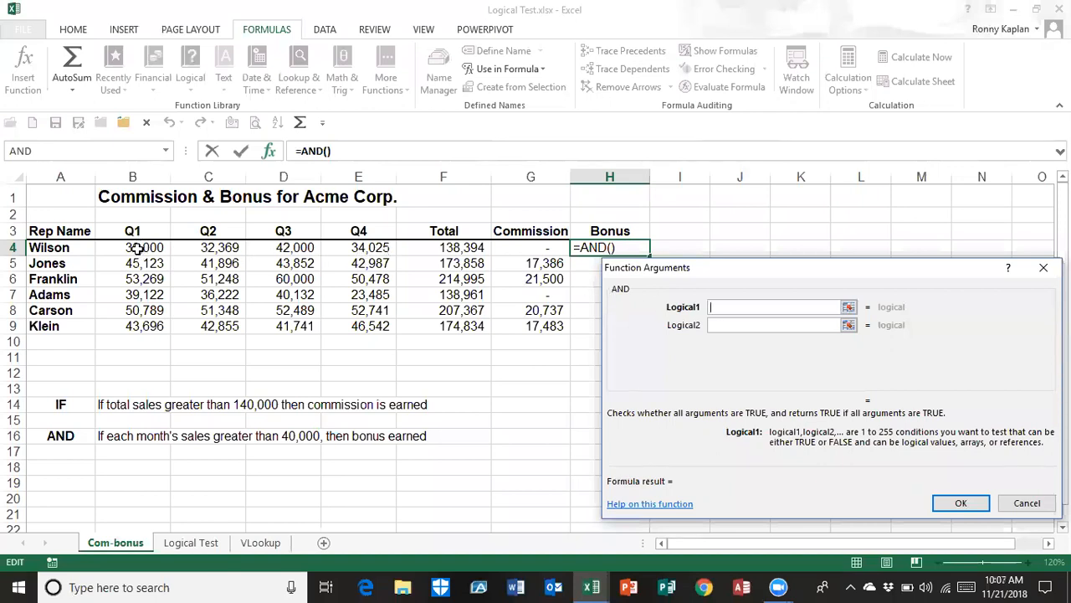
pyautogui.click(137, 250)
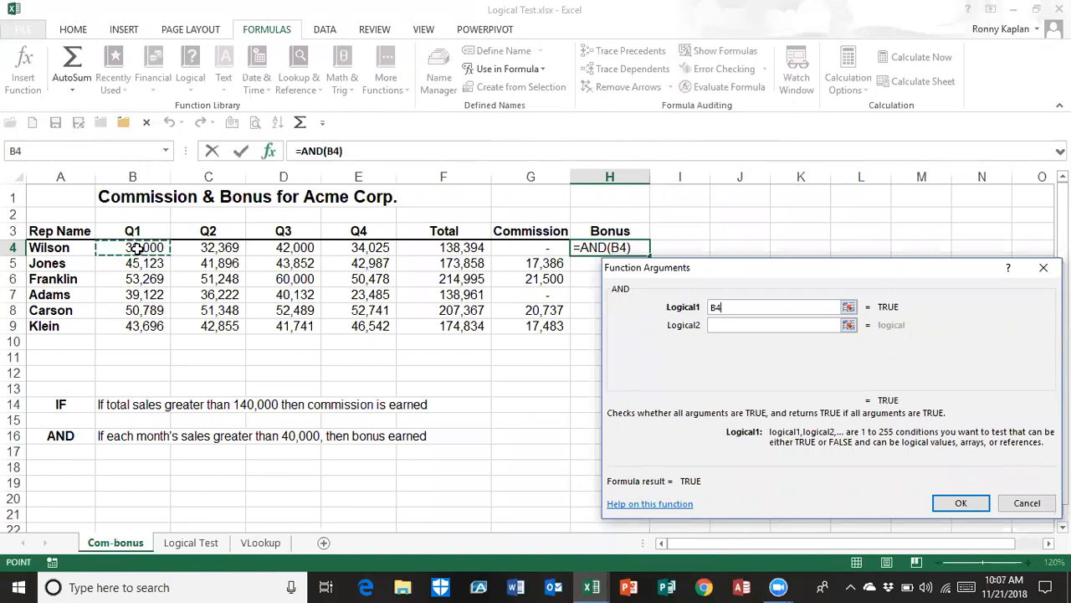
pyautogui.write('>40000')
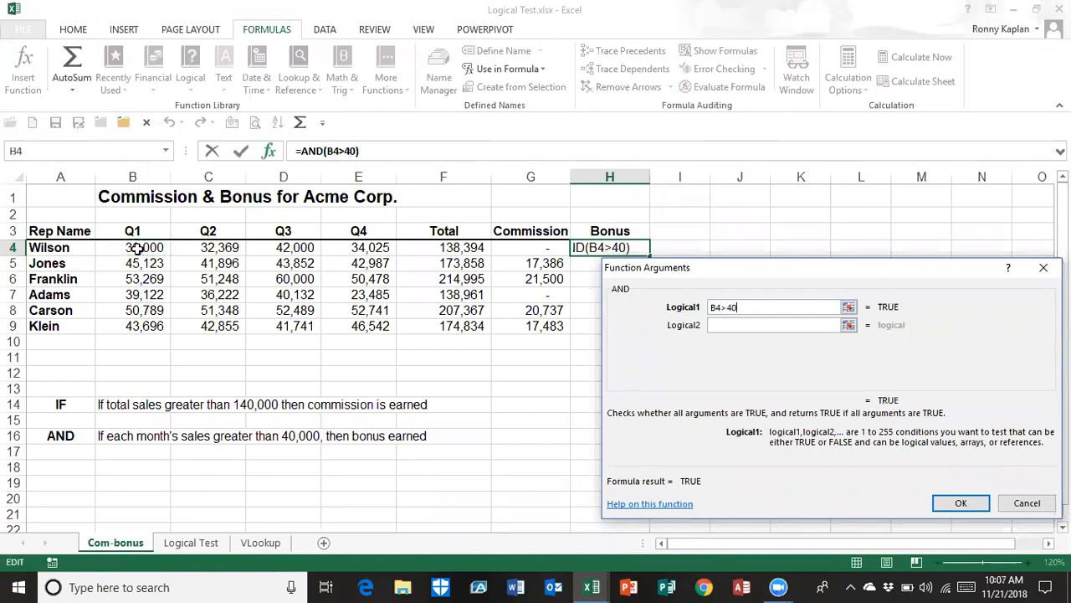
pyautogui.click(713, 325)
pyautogui.click(220, 247)
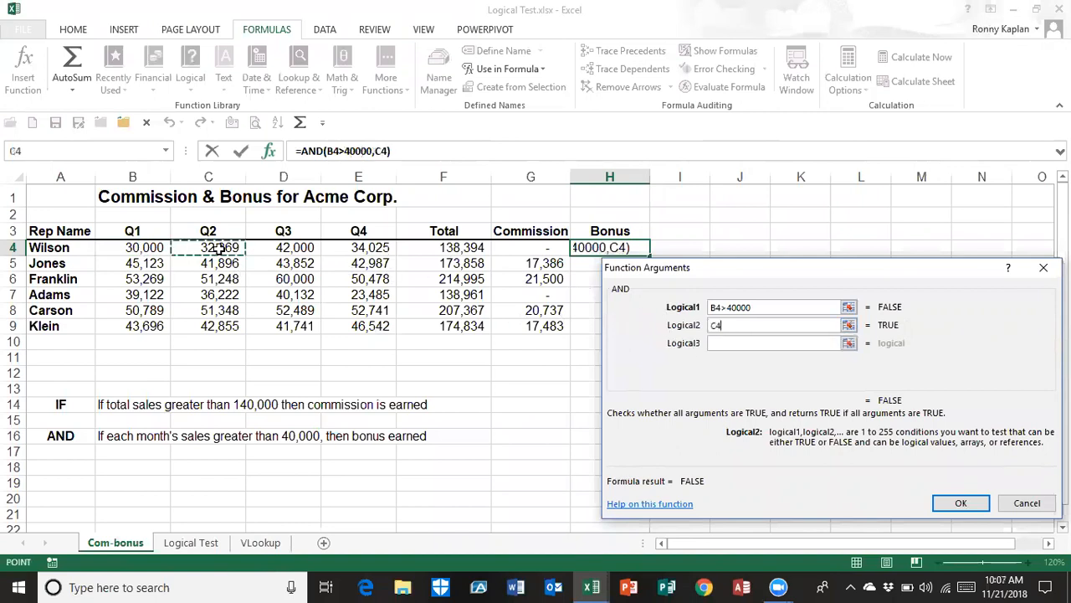
pyautogui.write('>40000')
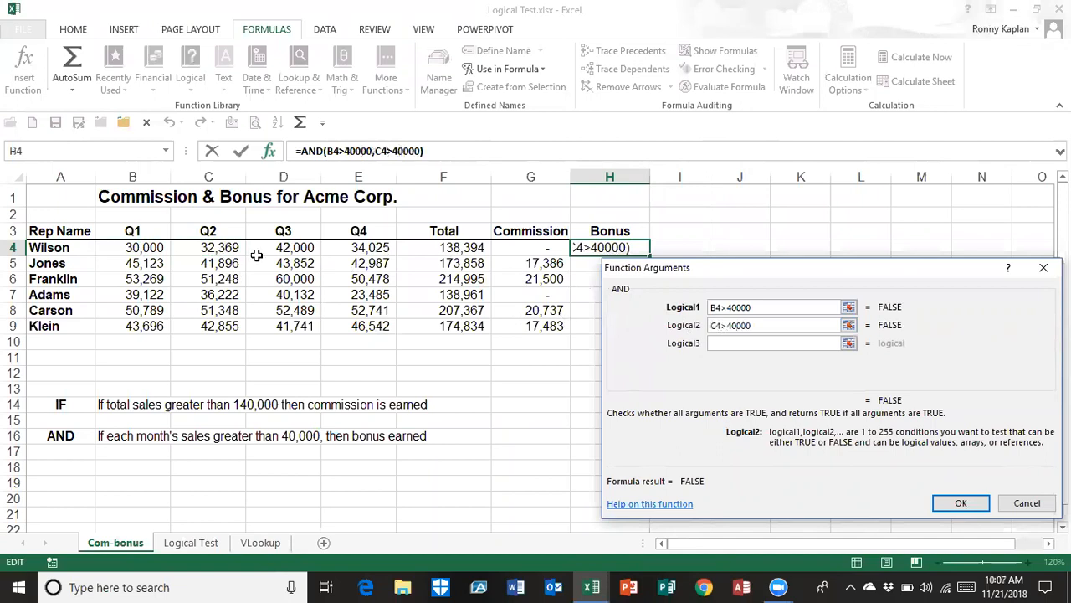
# Complete the AND function with D4>40000 and E4>40000, and fill the formula from H4 down to H9
pyautogui.click(725, 343)
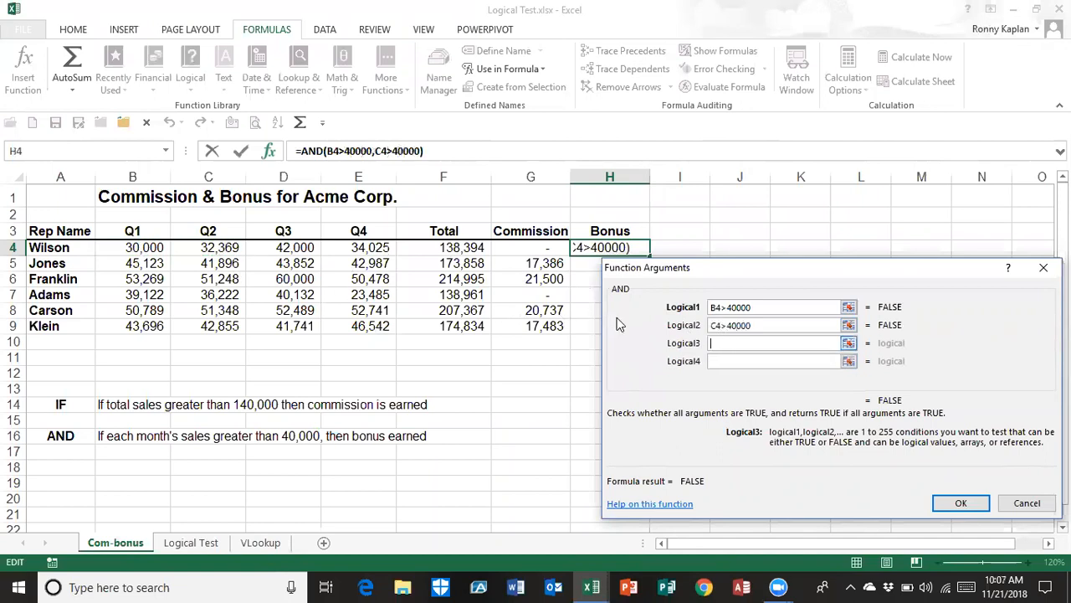
pyautogui.click(297, 247)
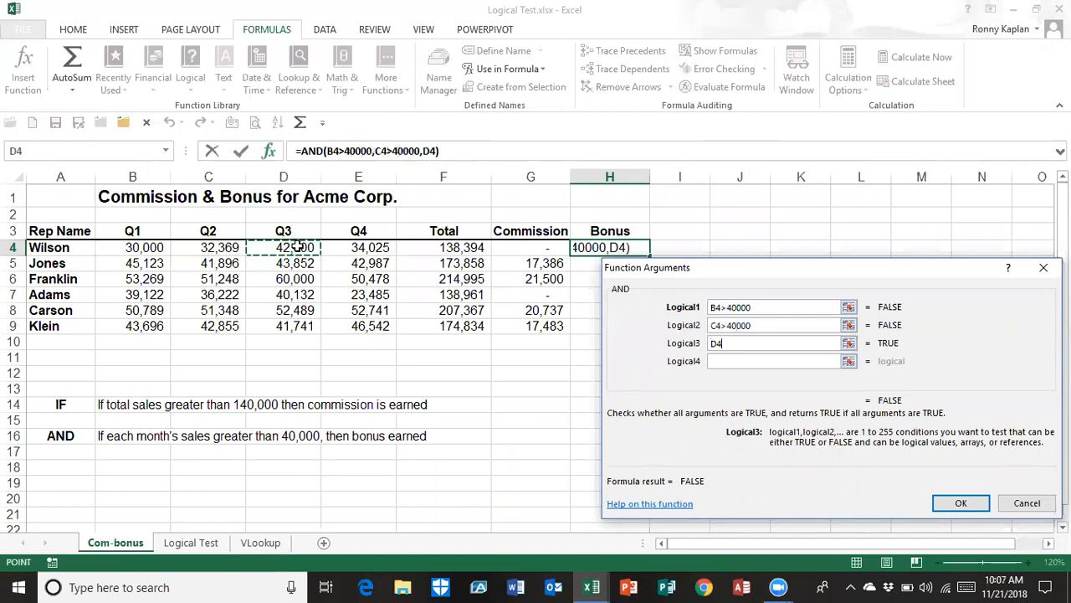
pyautogui.write('>40000')
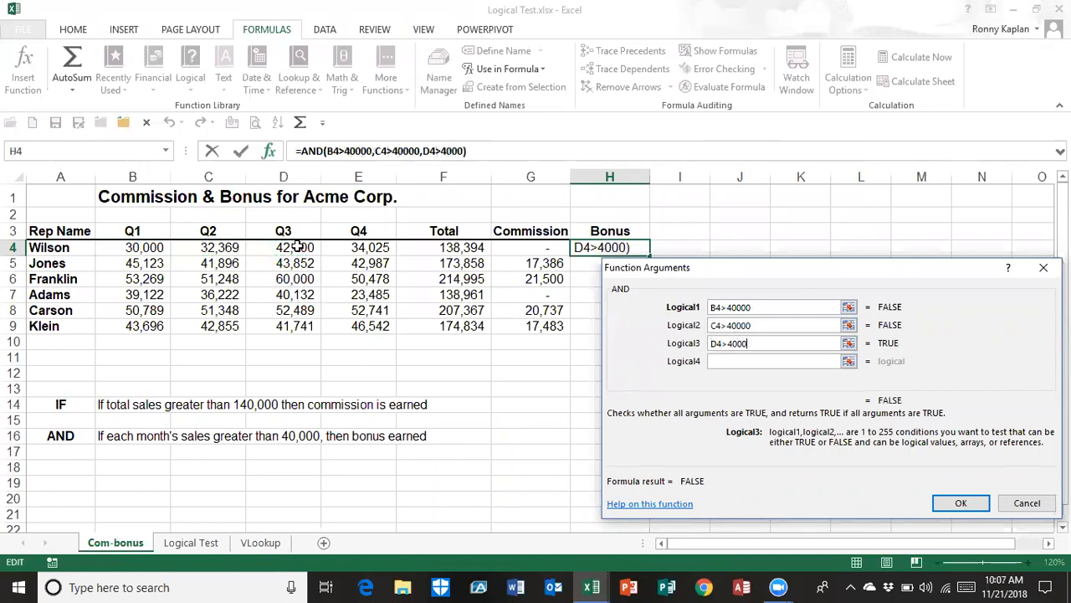
pyautogui.click(719, 360)
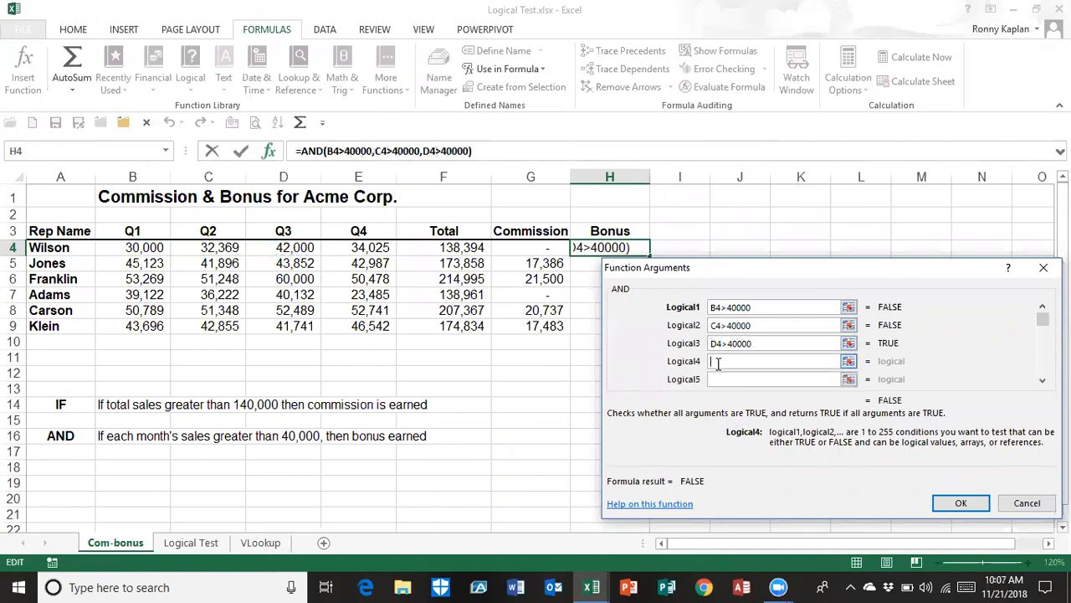
pyautogui.click(378, 249)
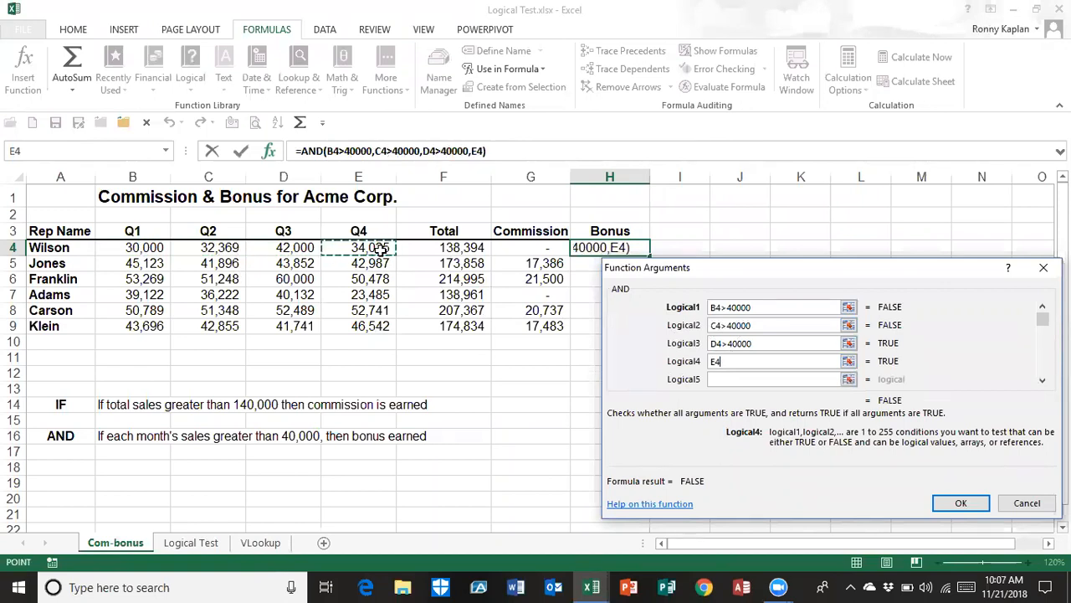
pyautogui.write('>')
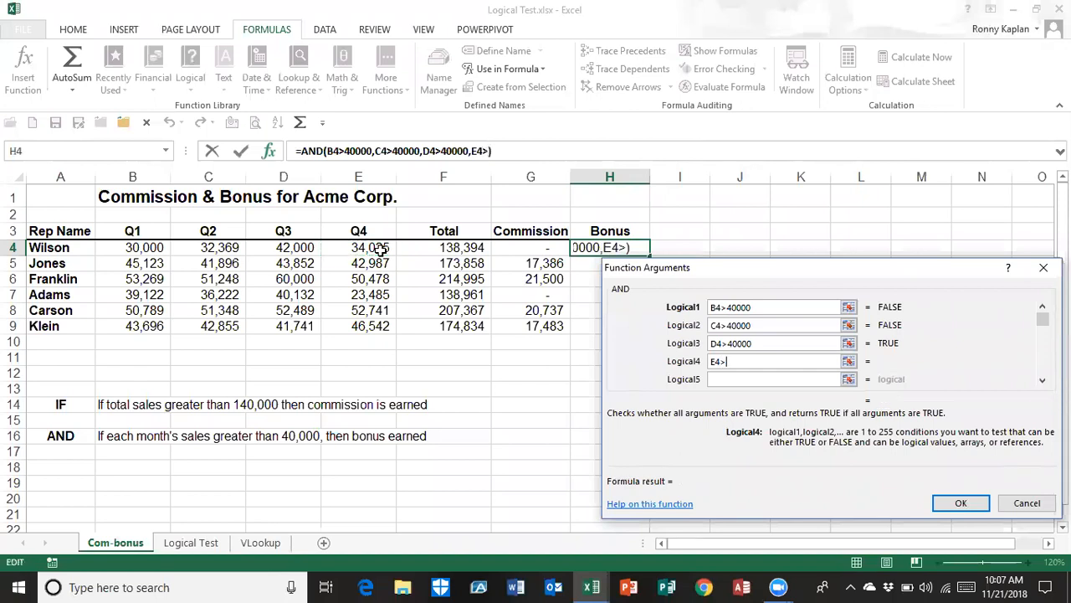
pyautogui.write('40000')
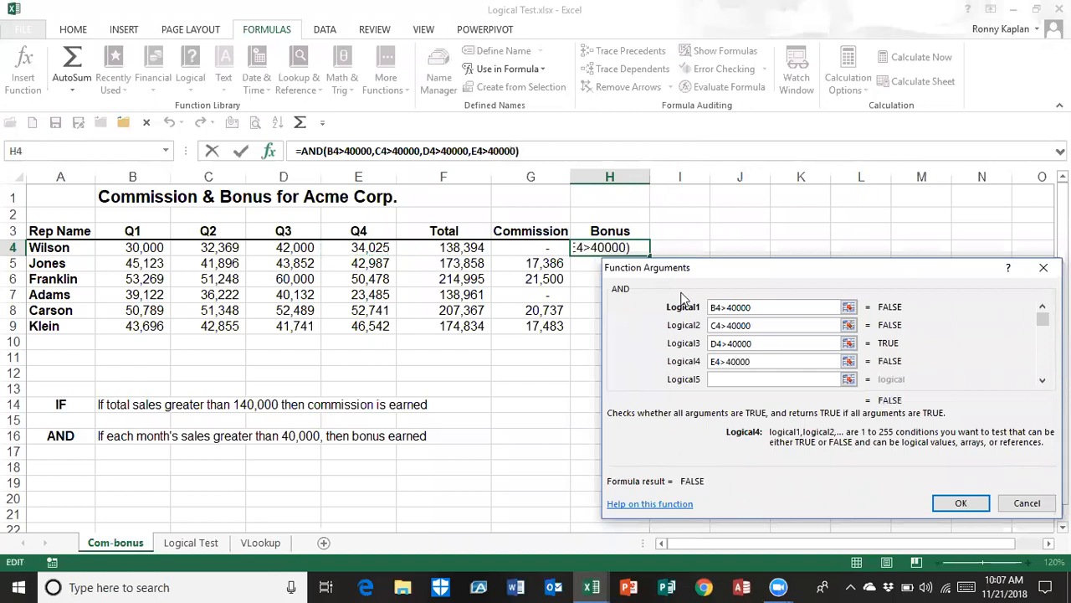
pyautogui.click(953, 503)
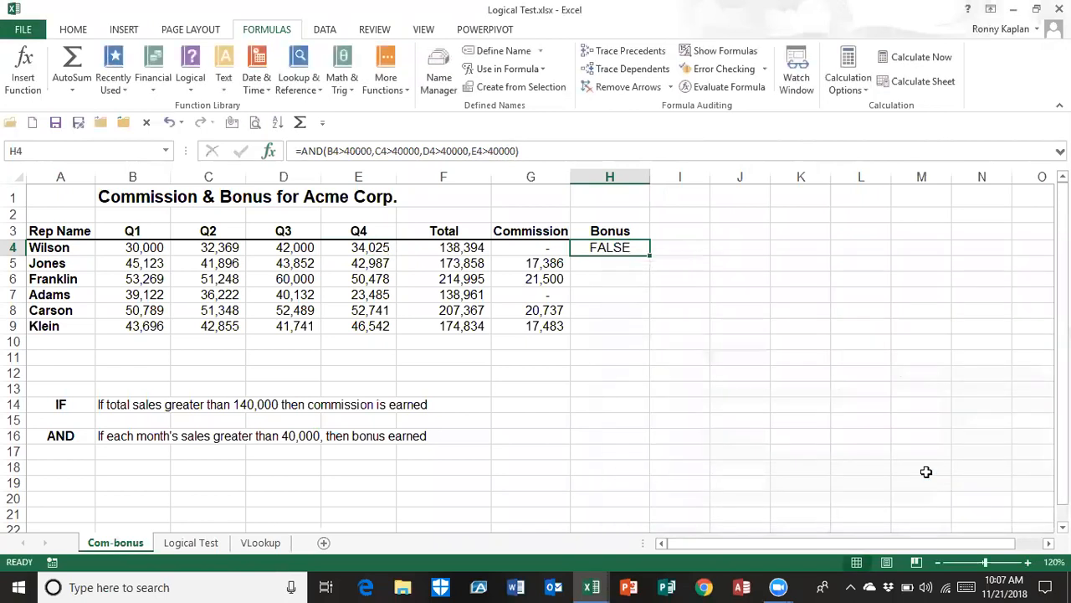
pyautogui.moveTo(652, 256); pyautogui.dragTo(655, 333)
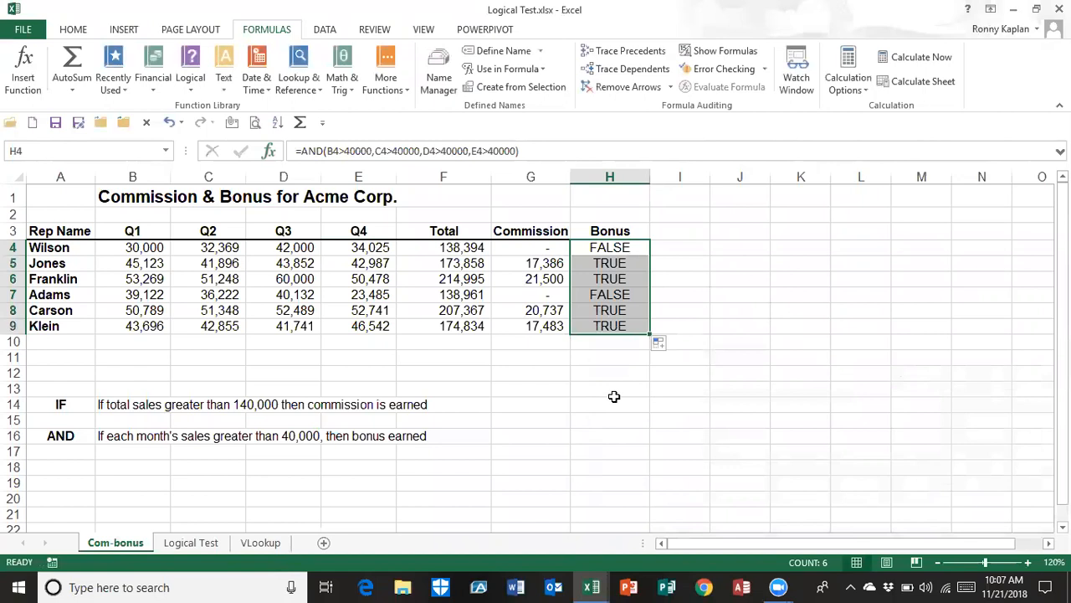
# Wrap the AND test in H4 in an IF function that returns F4*.2 when true and 0 when false
pyautogui.click(608, 249)
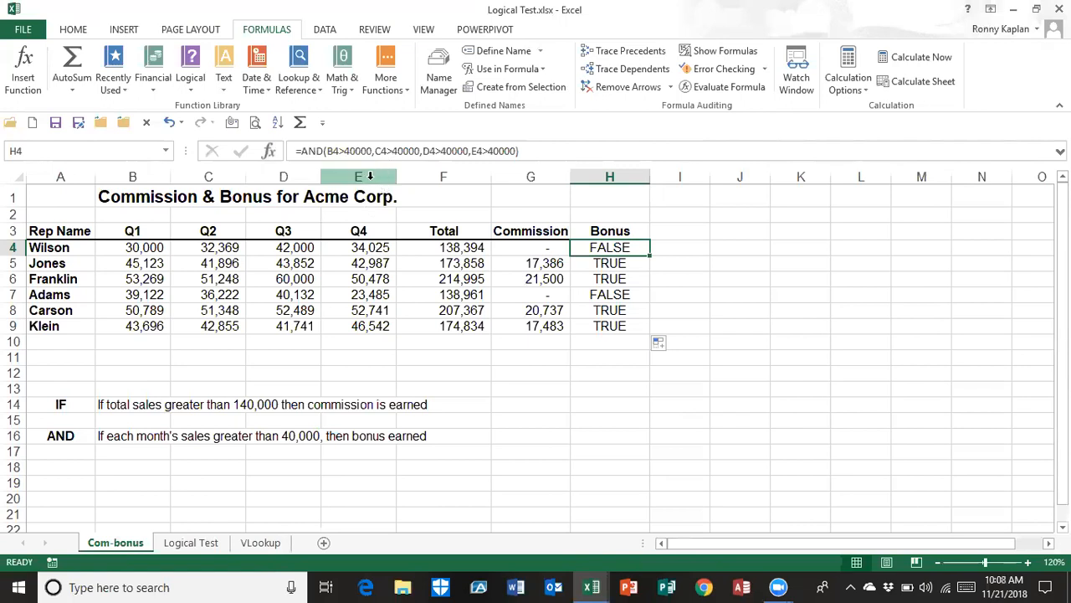
pyautogui.click(300, 151)
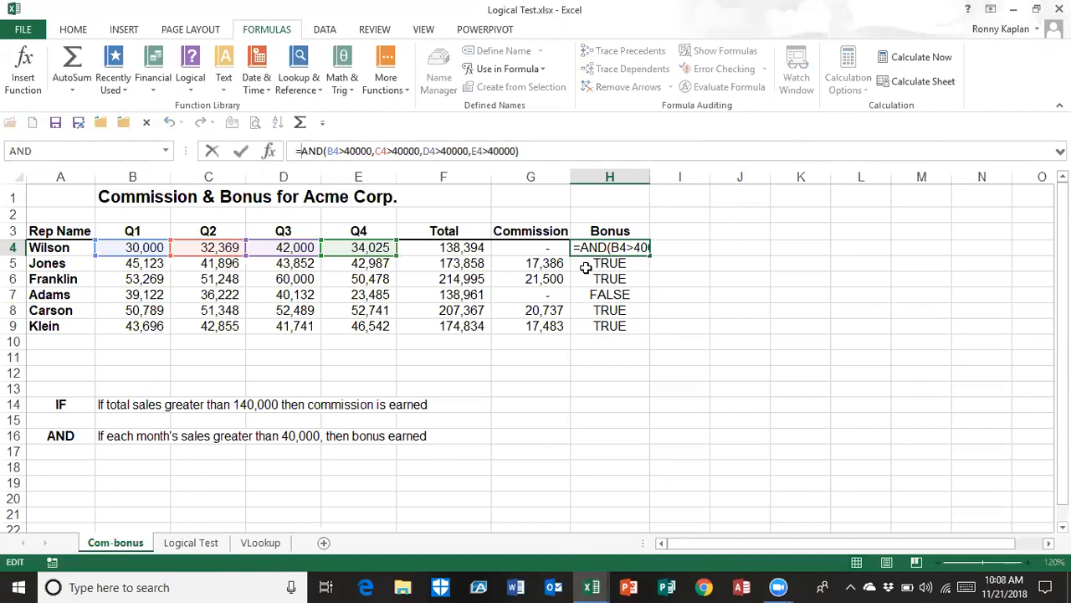
pyautogui.write('IF')
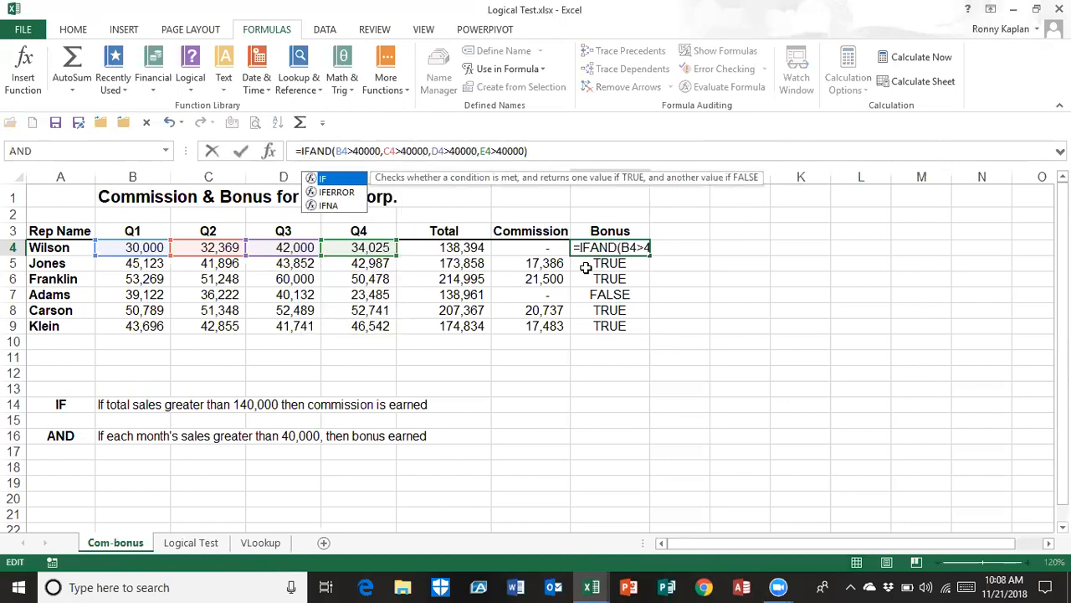
pyautogui.write('(')
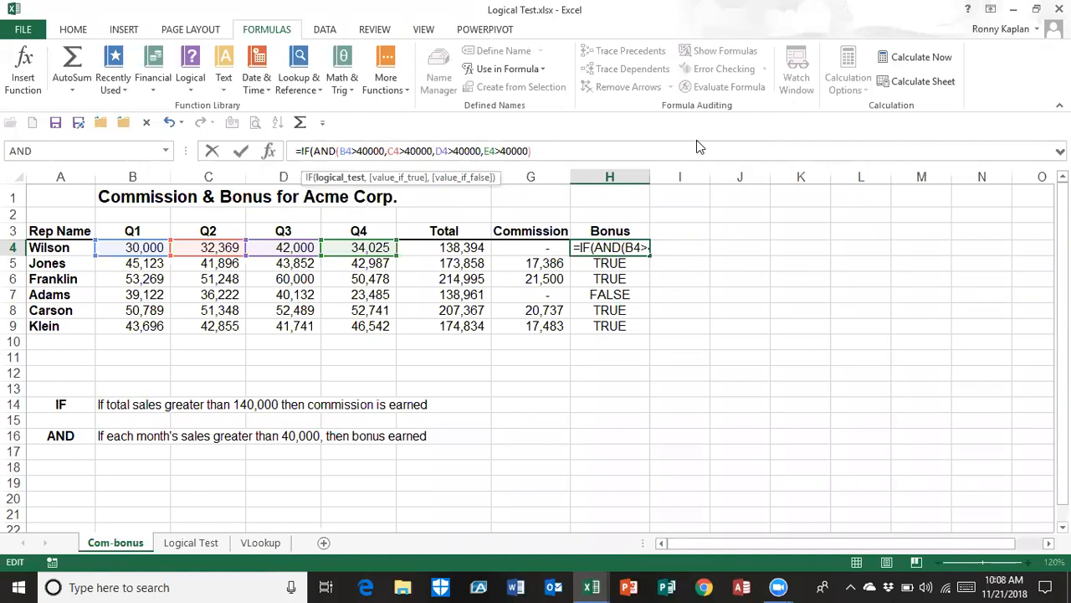
pyautogui.write(',')
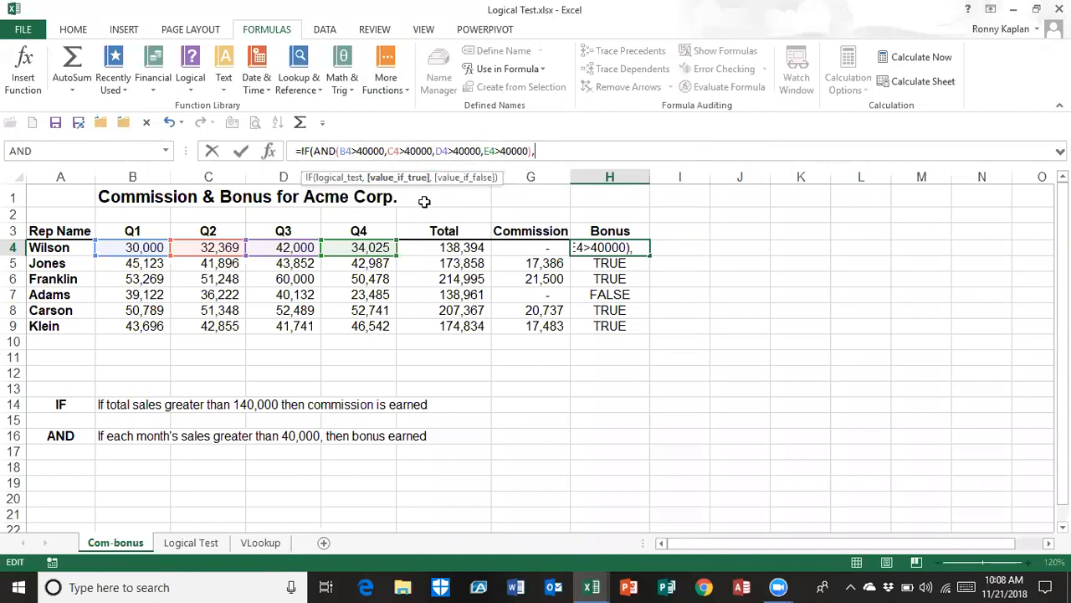
pyautogui.click(460, 247)
pyautogui.write('*.2,')
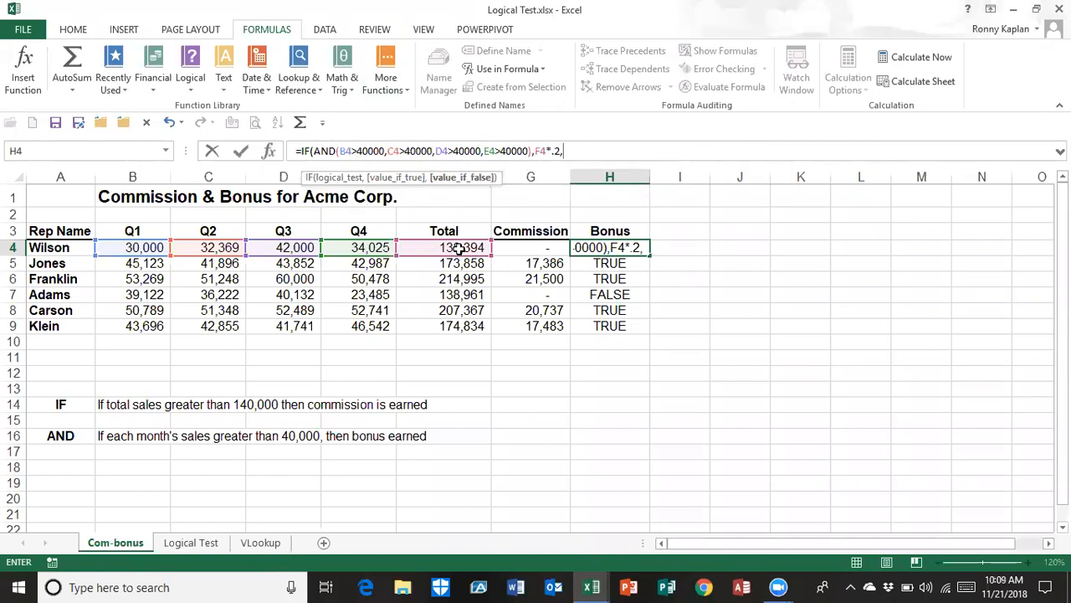
pyautogui.write('0')
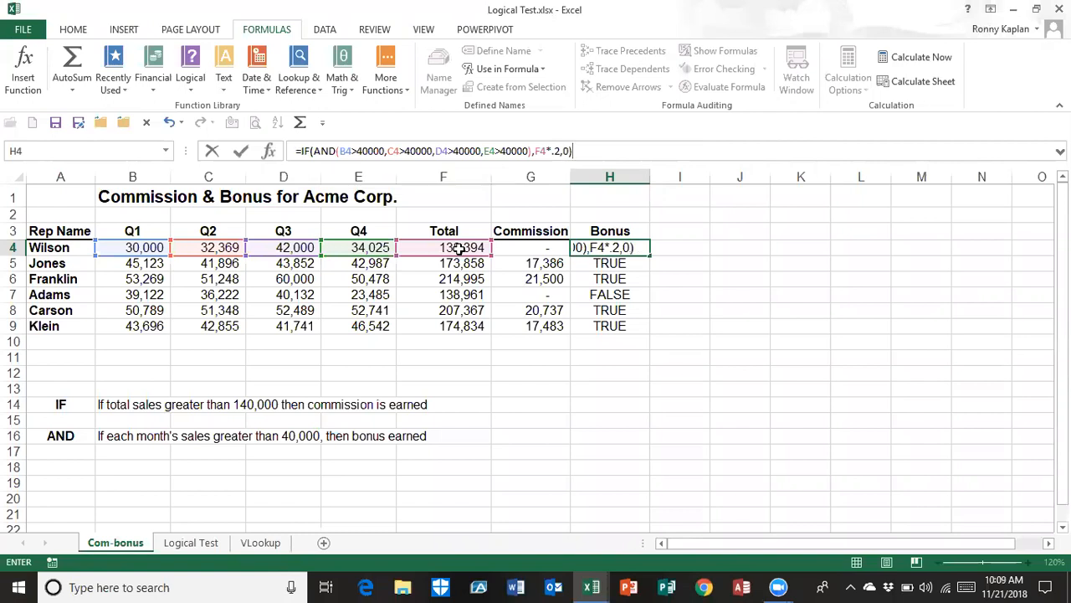
pyautogui.press('Return')
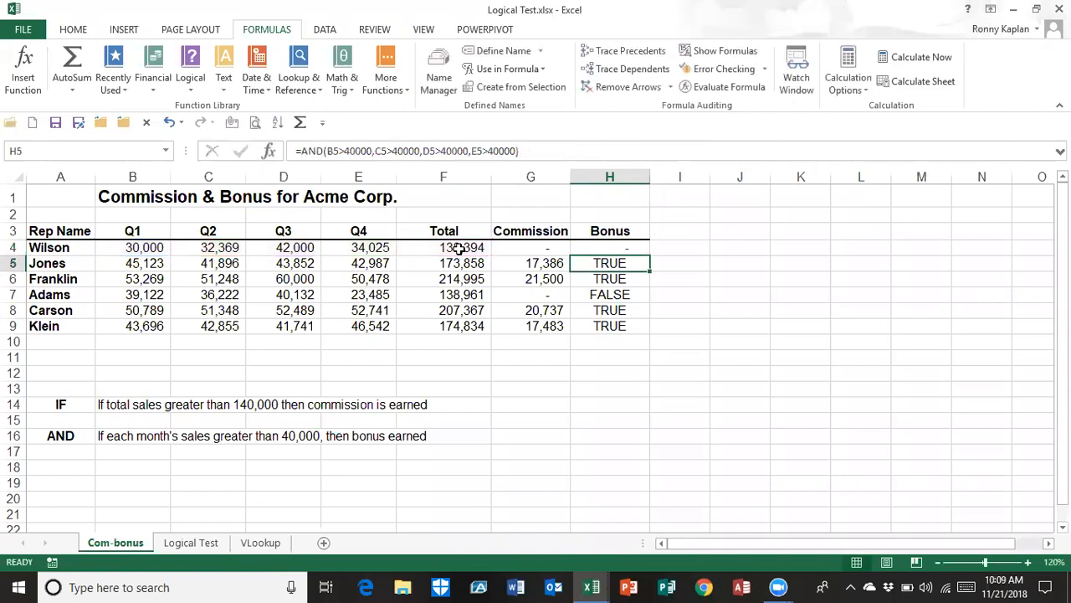
# Fill the 20% bonus formula from H4 down to H9 and check the Commission and Bonus formulas in rows 5 and 6
pyautogui.click(590, 246)
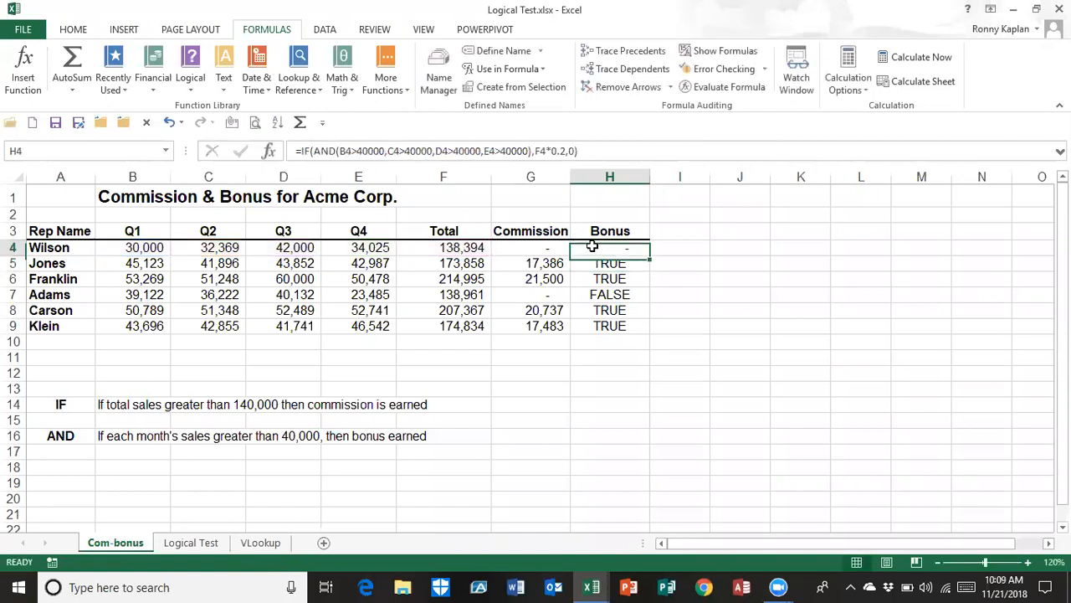
pyautogui.doubleClick(650, 249)
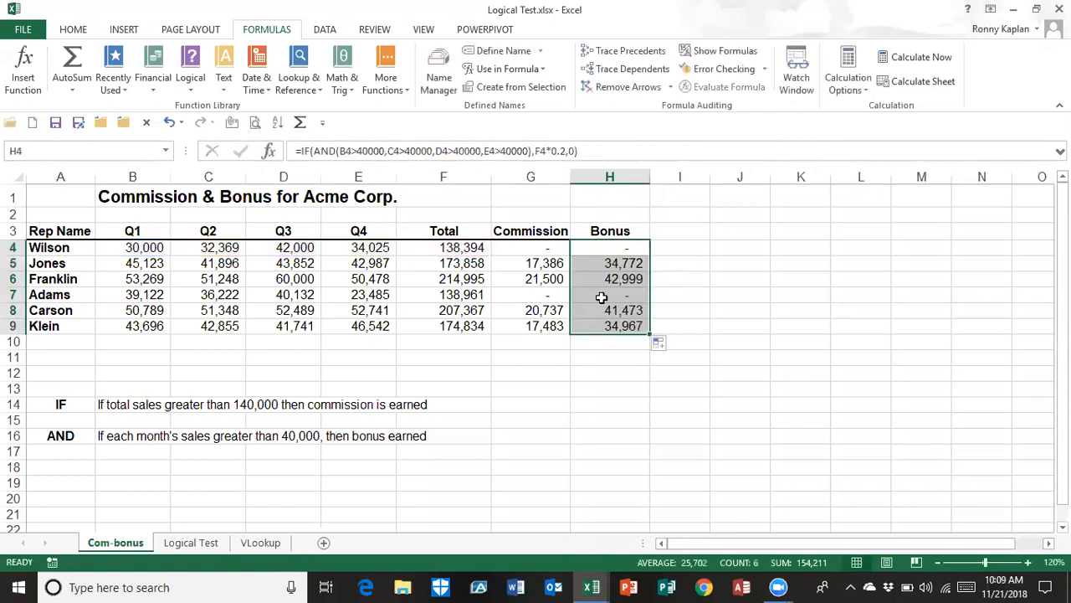
pyautogui.click(532, 268)
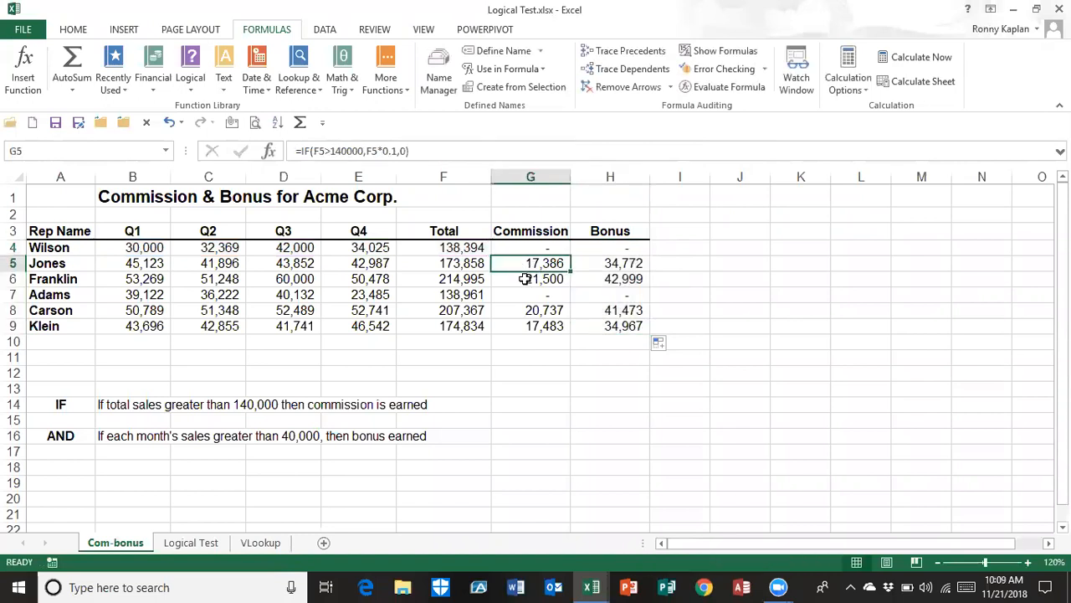
pyautogui.click(530, 278)
pyautogui.click(602, 265)
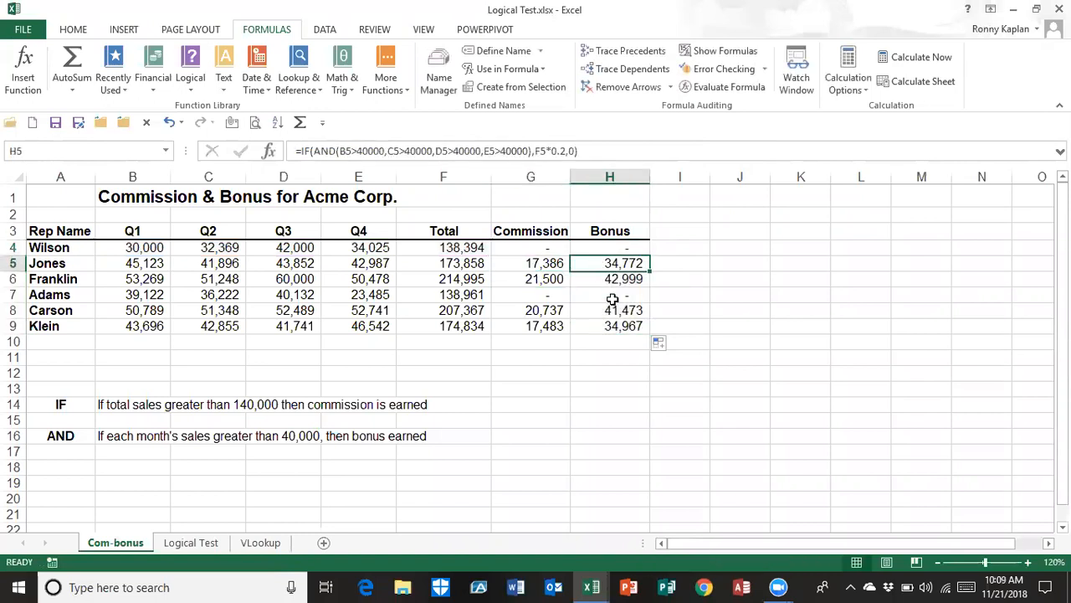
pyautogui.click(607, 282)
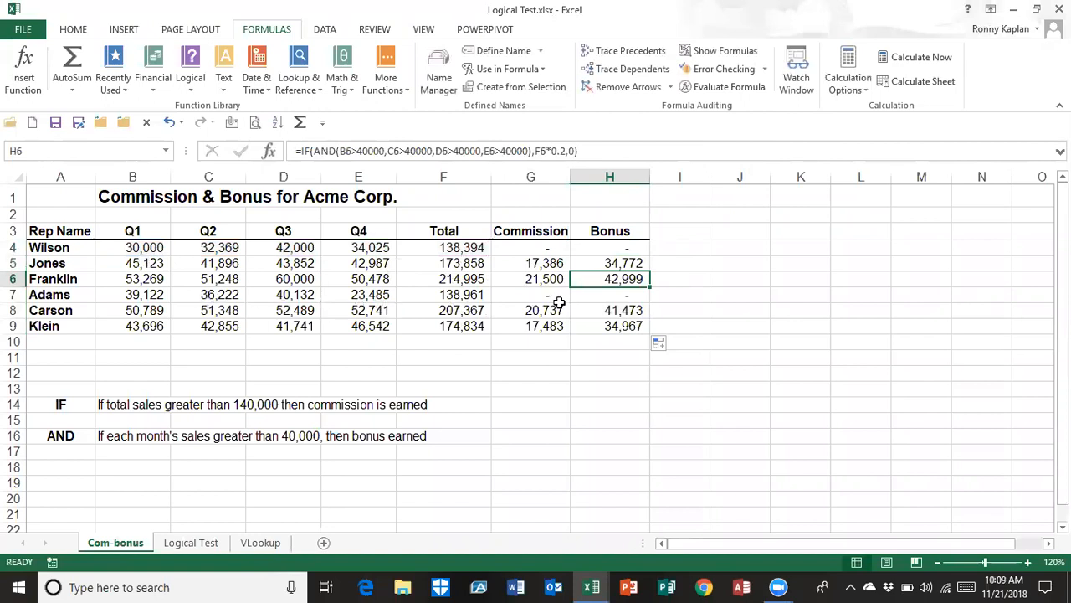
# Test the formulas by setting the Q2 sales in C4 to 50000, check the bonus in H4, and undo the change
pyautogui.click(229, 248)
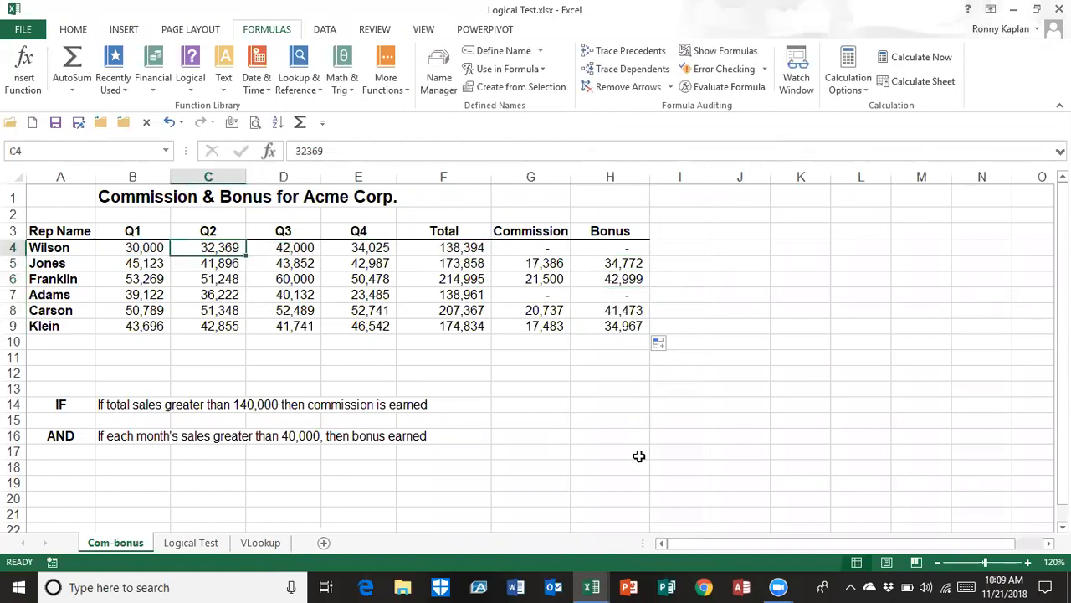
pyautogui.write('50000')
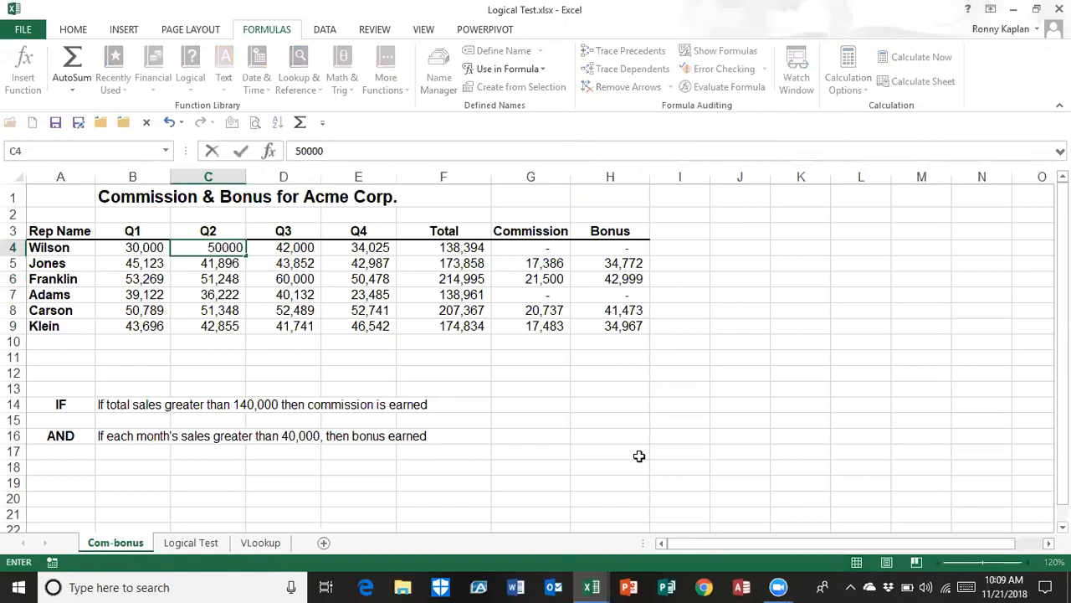
pyautogui.press('Return')
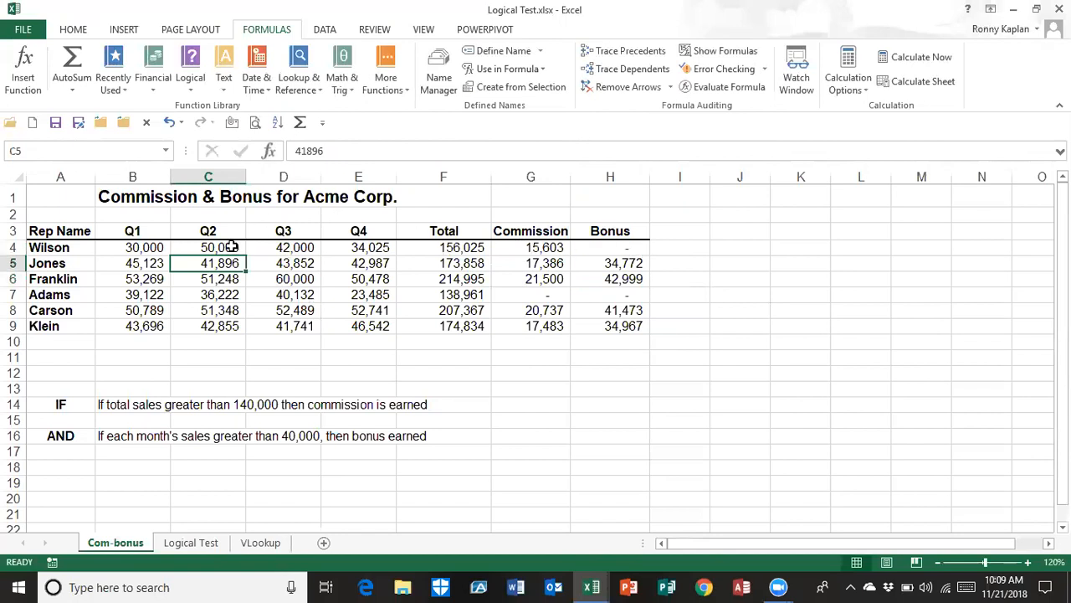
pyautogui.click(579, 252)
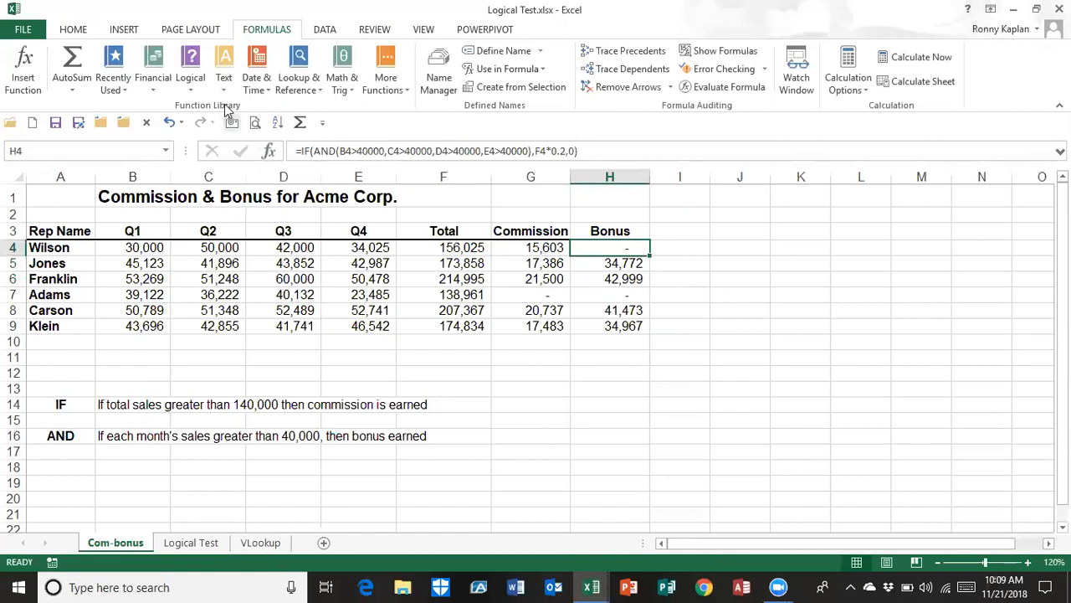
pyautogui.click(169, 123)
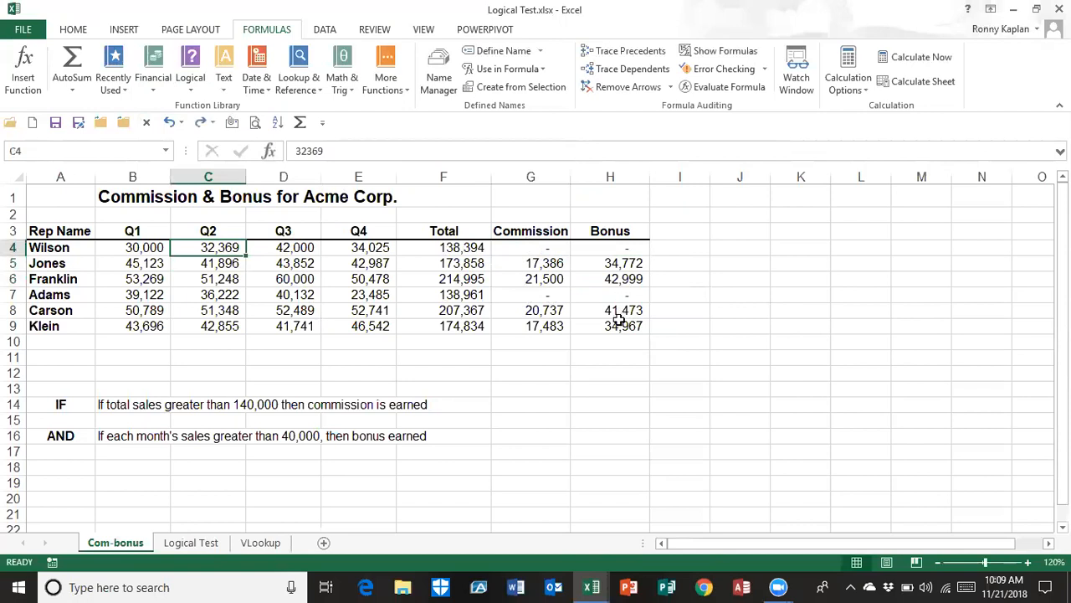
# Replace the AND function with OR in the bonus formula in H4, keeping its four conditions
pyautogui.click(601, 249)
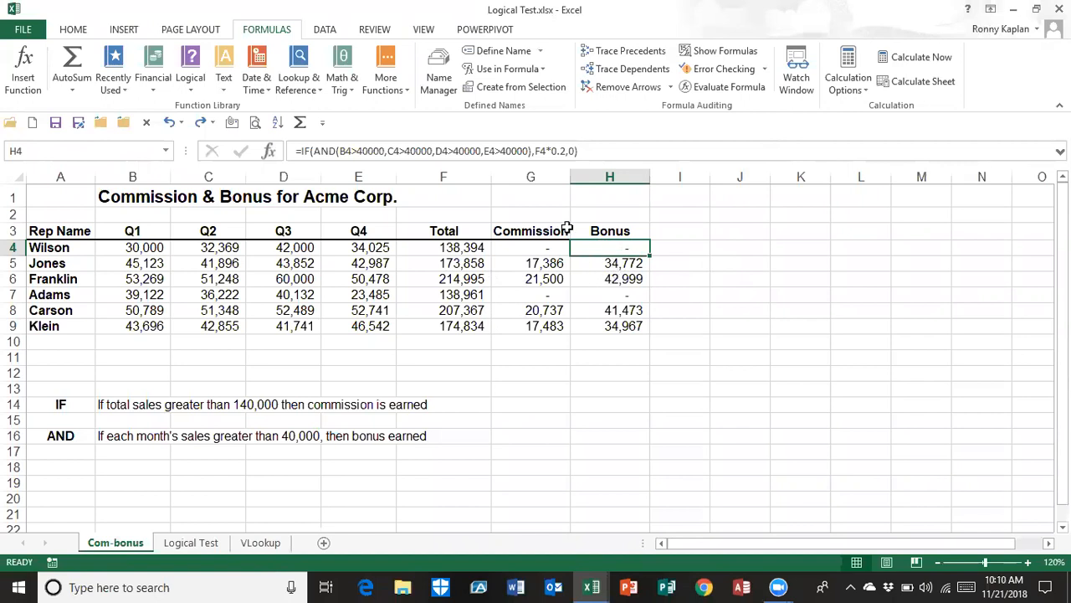
pyautogui.click(335, 151)
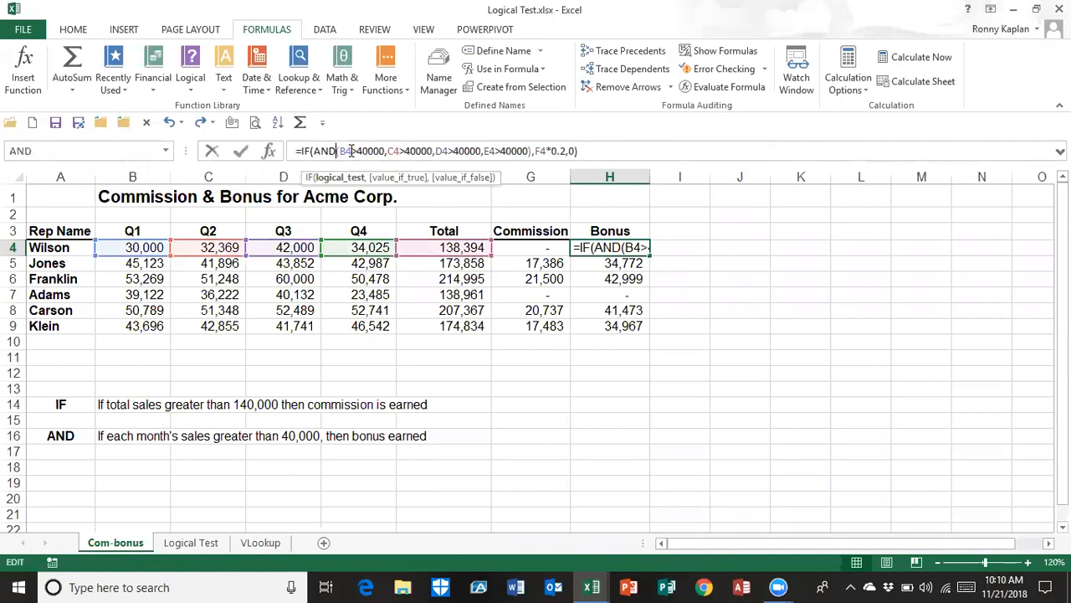
pyautogui.press('BackSpace')
pyautogui.press('BackSpace')
pyautogui.press('BackSpace')
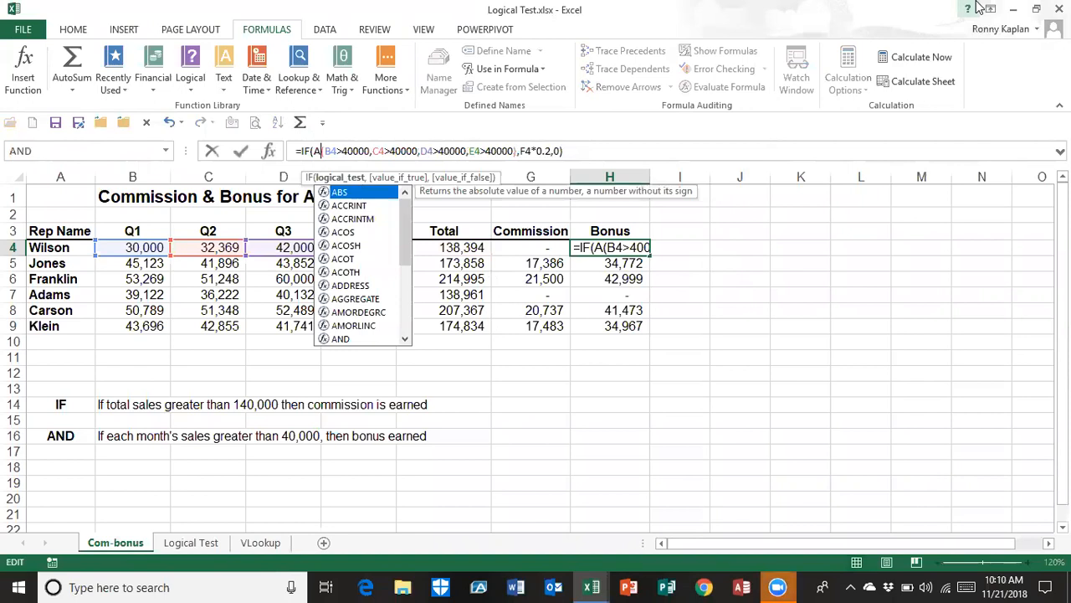
pyautogui.write('OR')
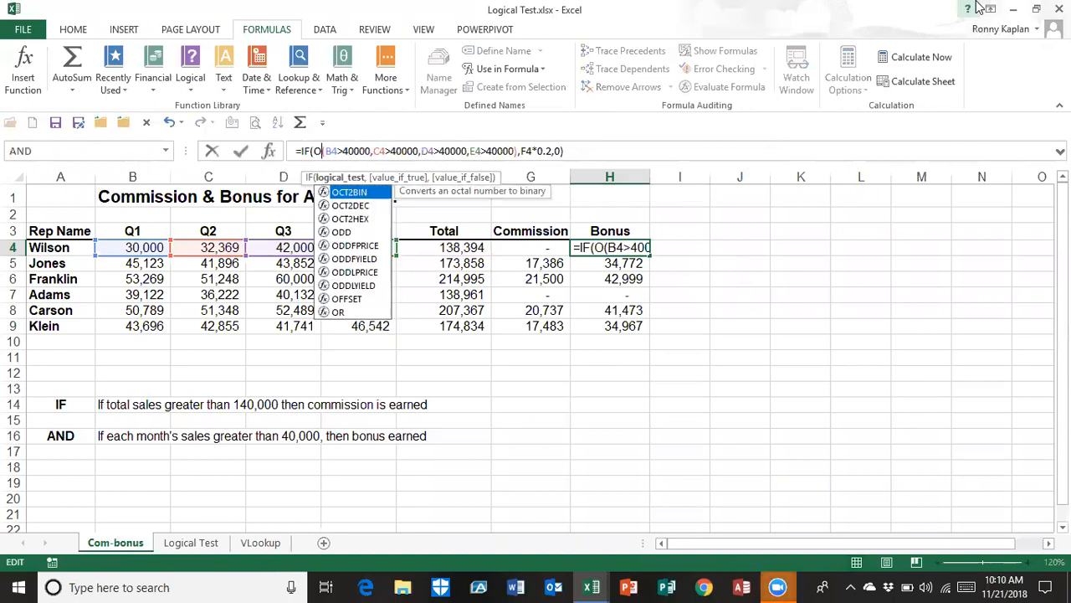
pyautogui.write('(')
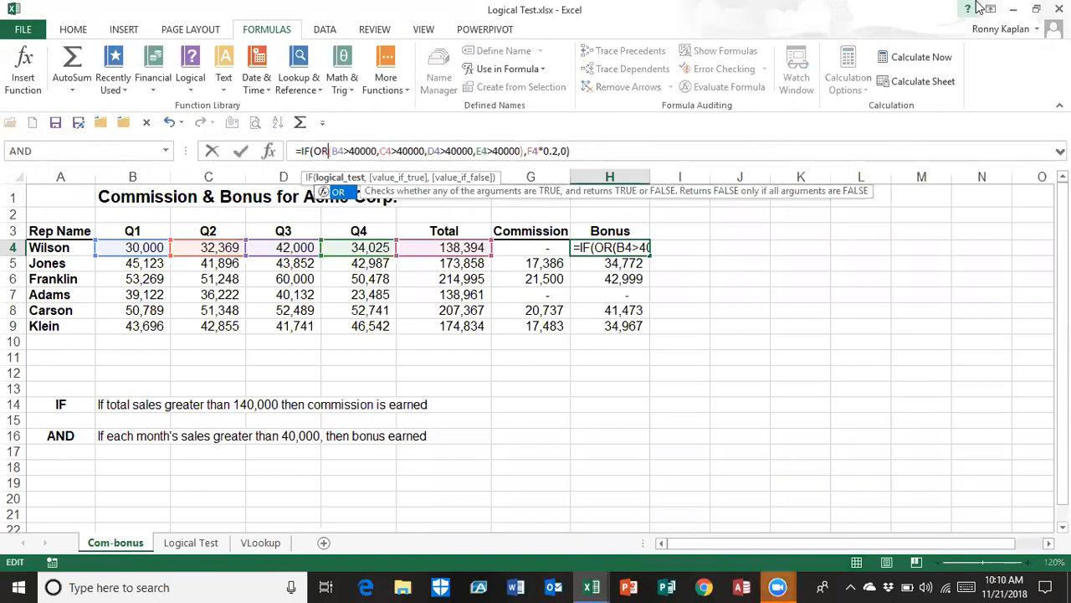
pyautogui.press('Return')
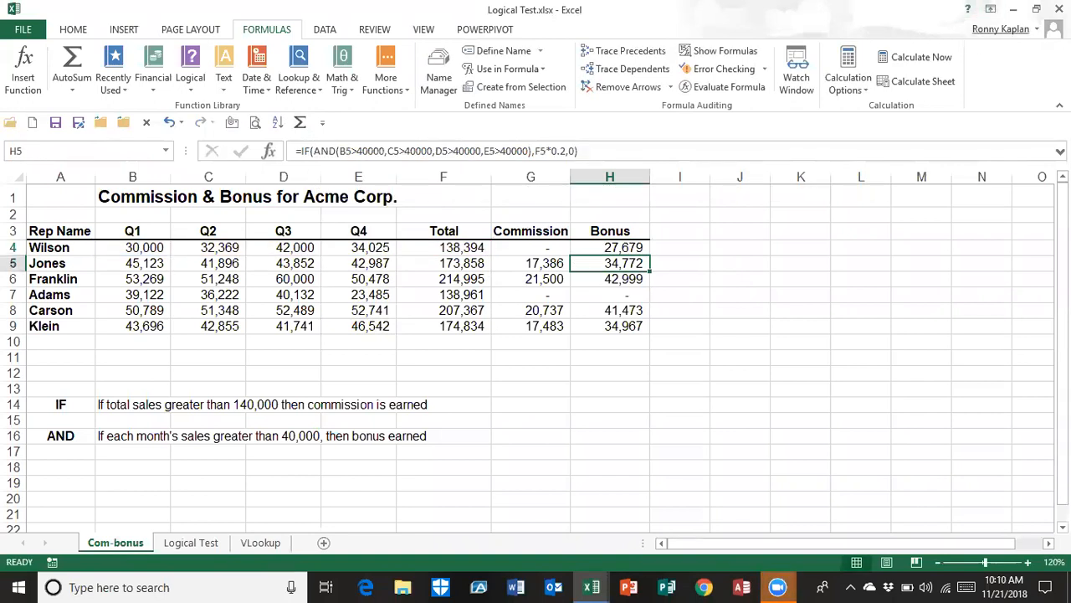
# Fill the OR-based bonus formula from H4 down to H9 and check it against the Q3 sales in D7 and D4
pyautogui.click(594, 247)
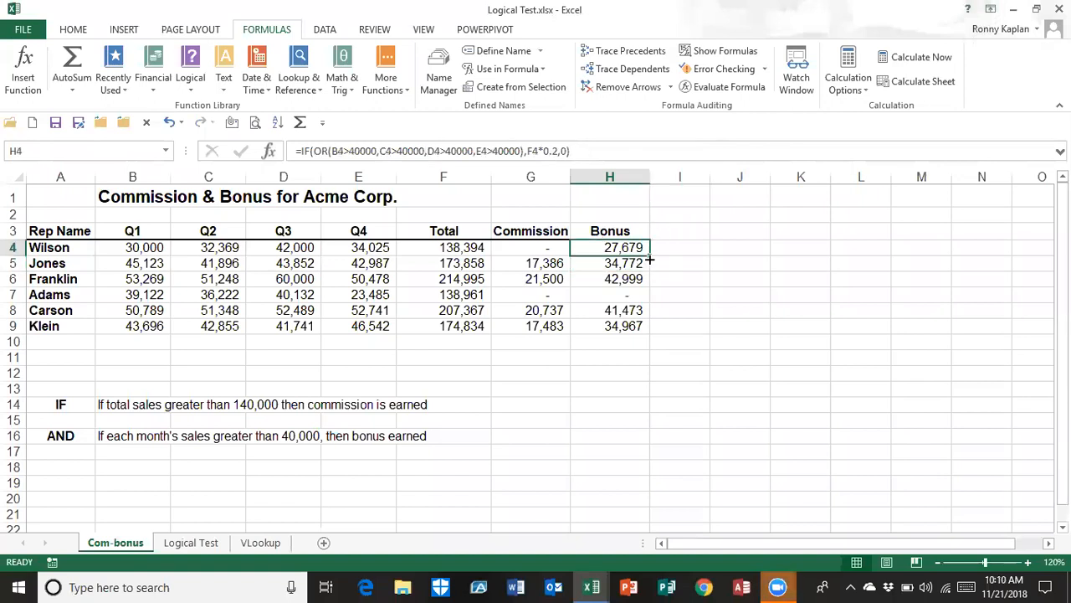
pyautogui.doubleClick(649, 255)
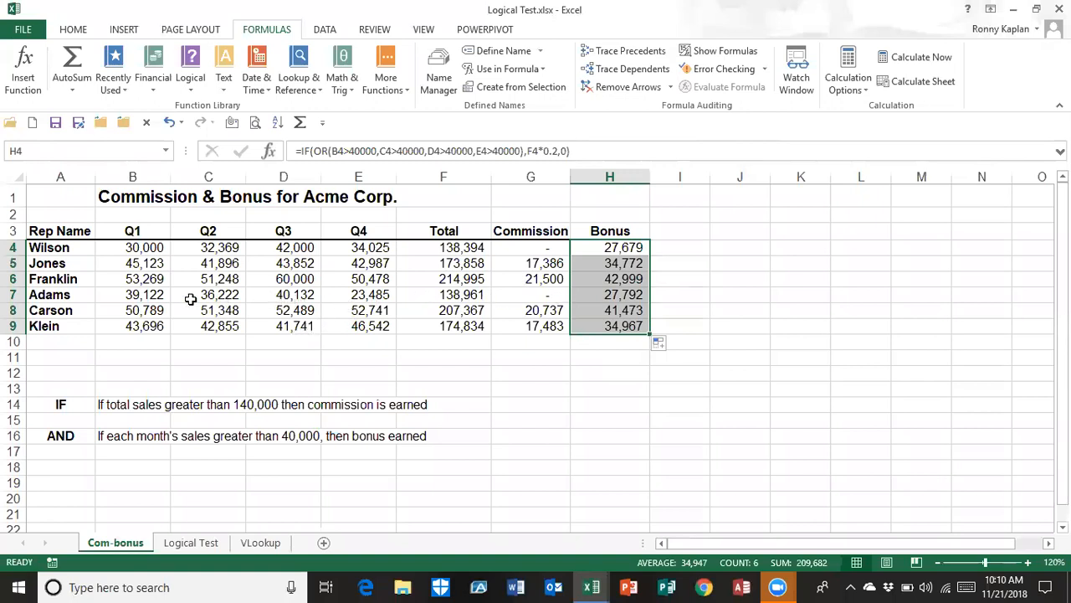
pyautogui.click(271, 297)
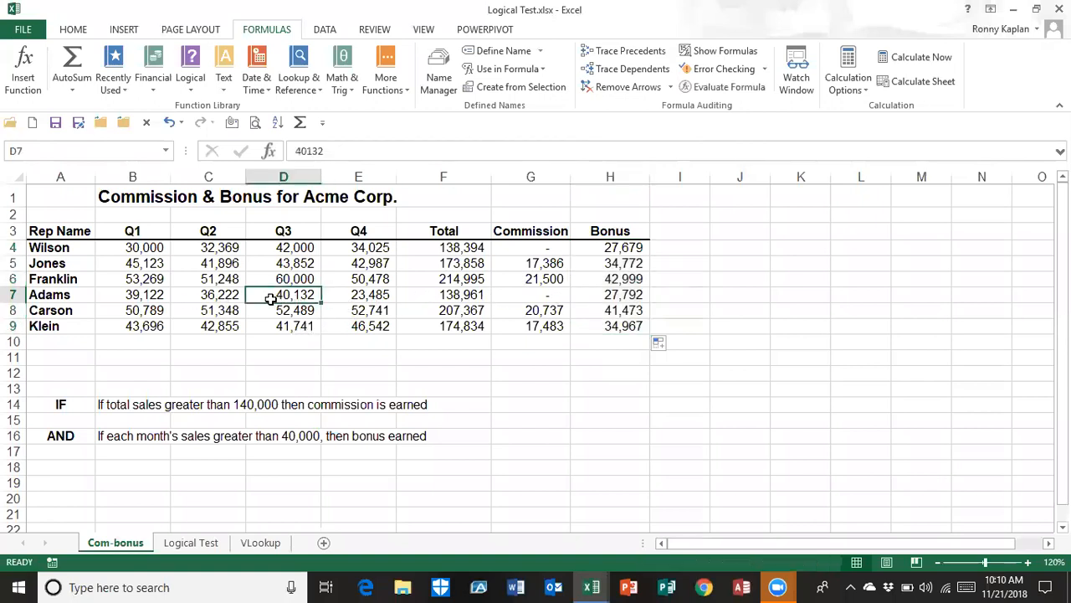
pyautogui.click(273, 247)
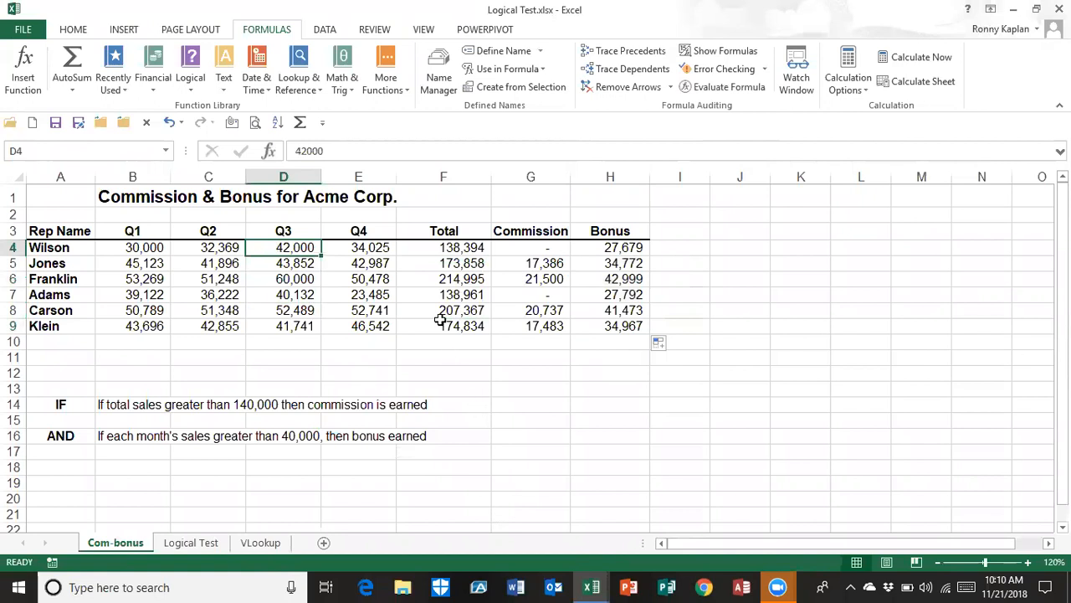
pyautogui.click(590, 250)
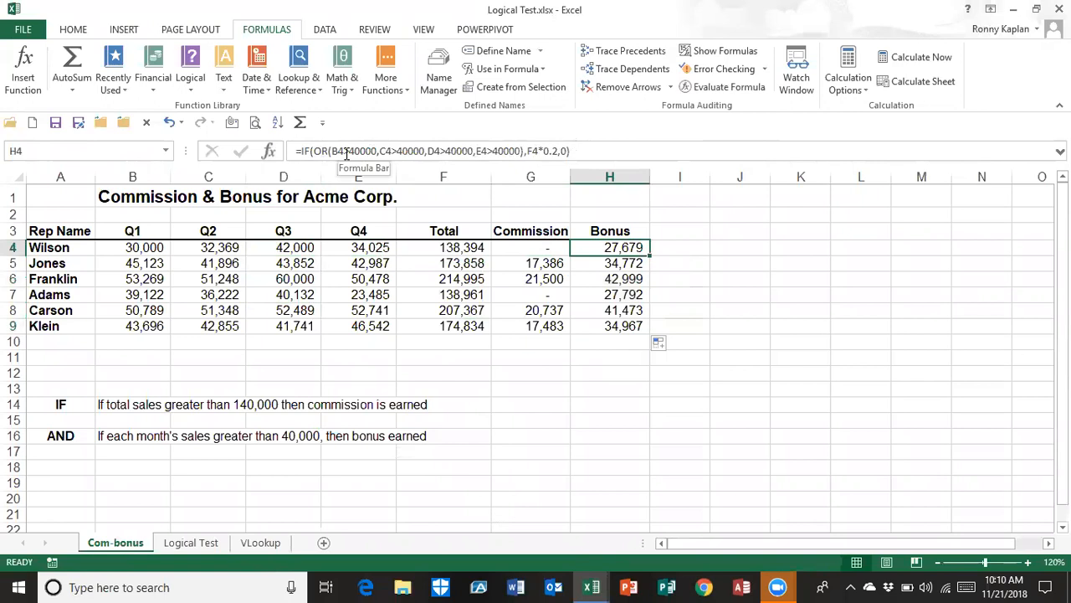
# On the Logical Test sheet, start an IF function in Profitable cell G5 with the logical test E5>=F5
pyautogui.click(201, 543)
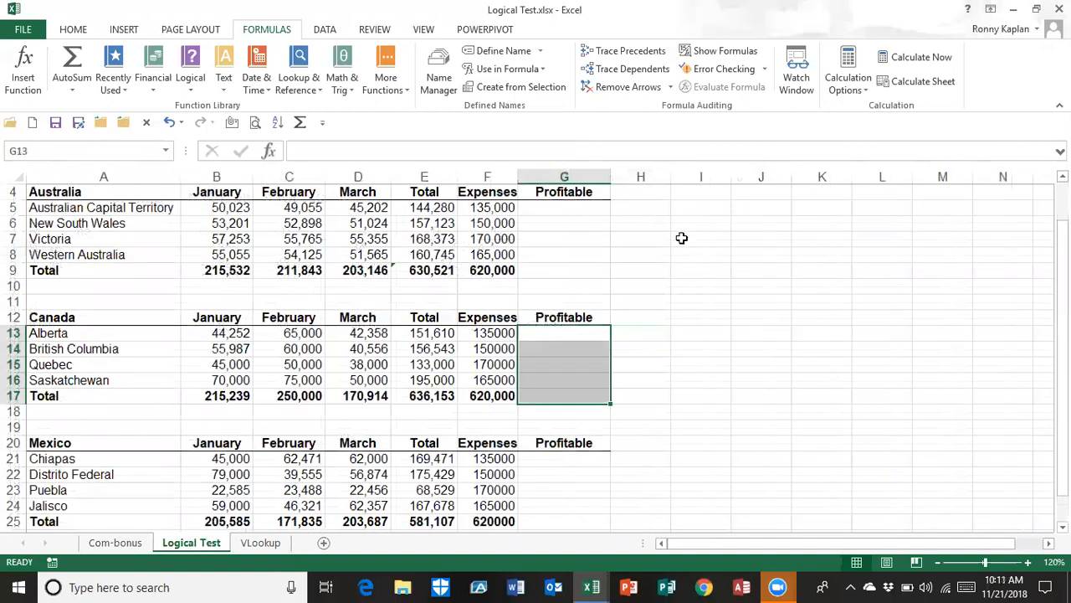
pyautogui.click(560, 209)
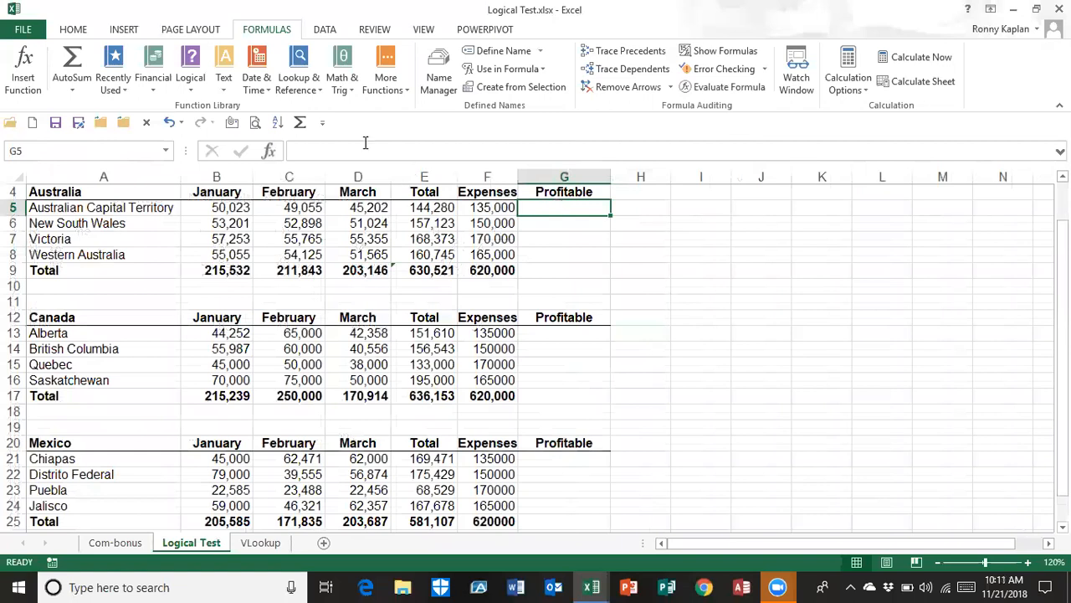
pyautogui.click(198, 85)
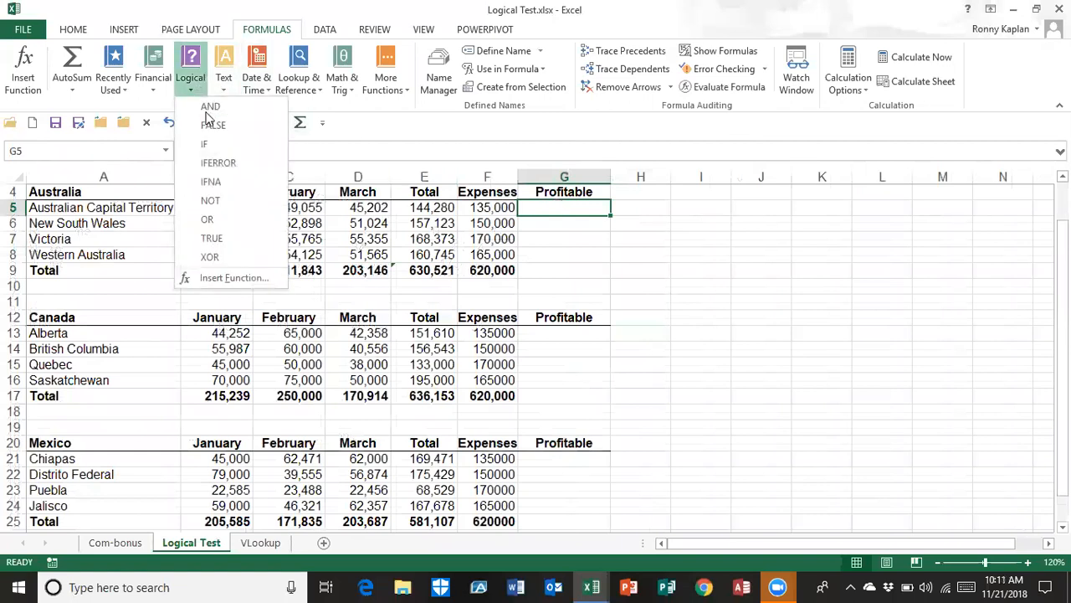
pyautogui.click(210, 144)
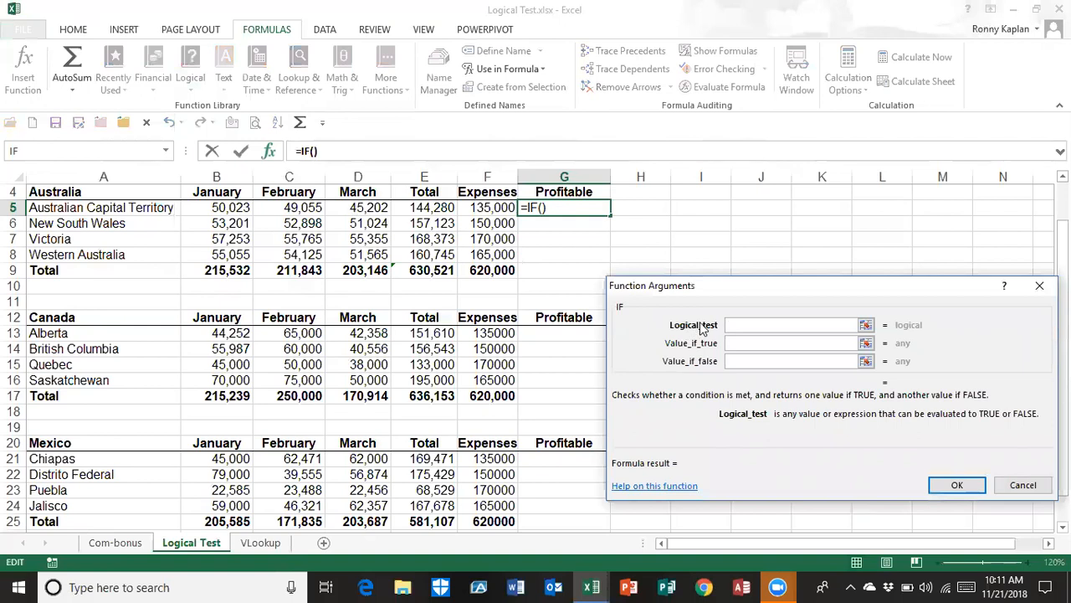
pyautogui.click(421, 209)
pyautogui.write('>=')
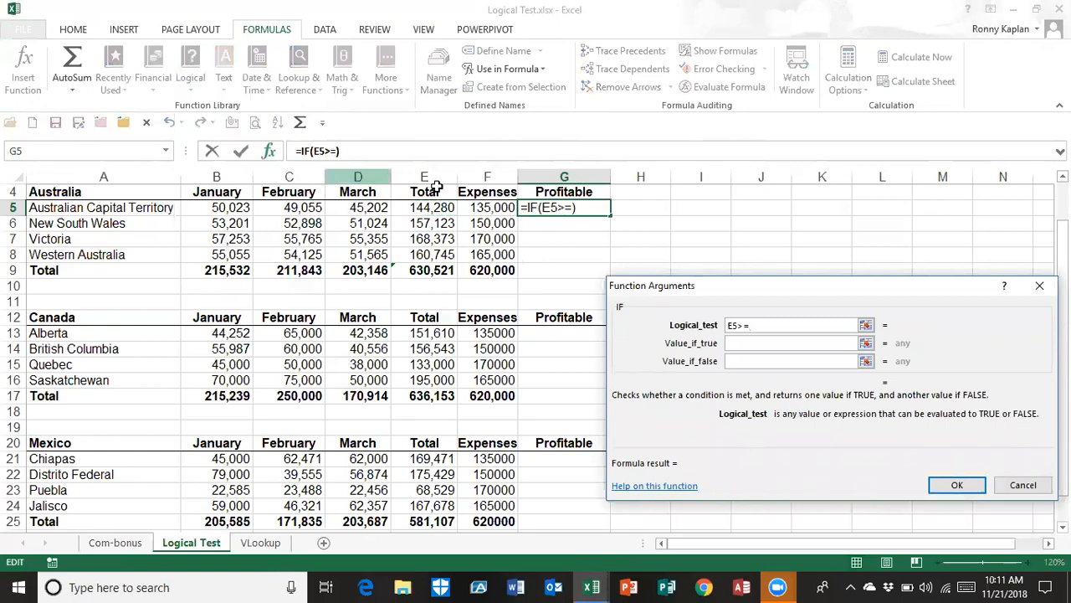
pyautogui.click(481, 205)
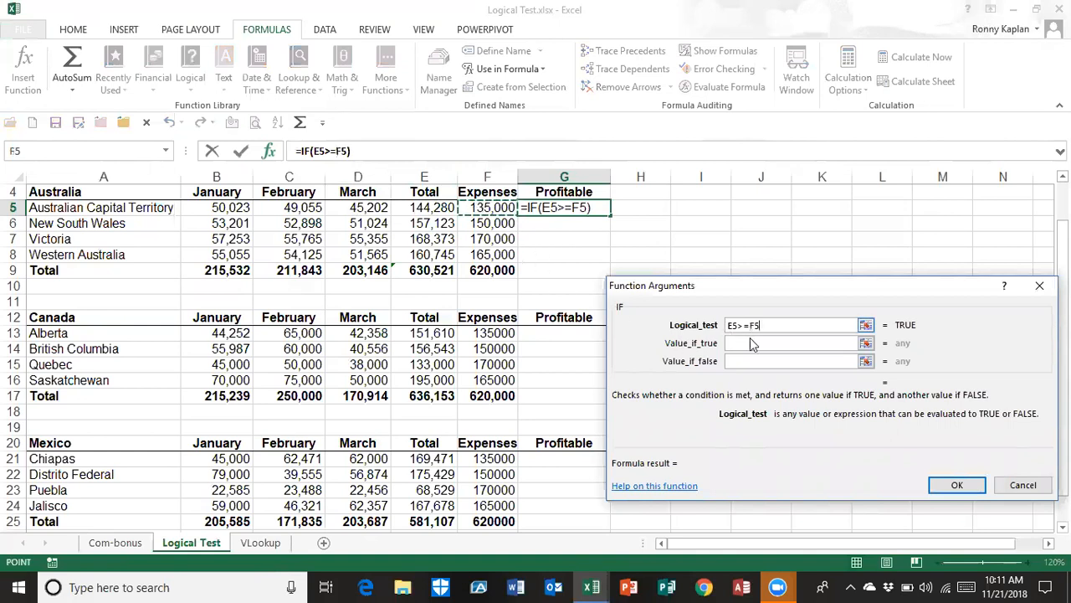
# Complete the IF function in G5 so it returns "Profit" when true and "bankrupt" when false
pyautogui.click(737, 343)
pyautogui.write('"Pr')
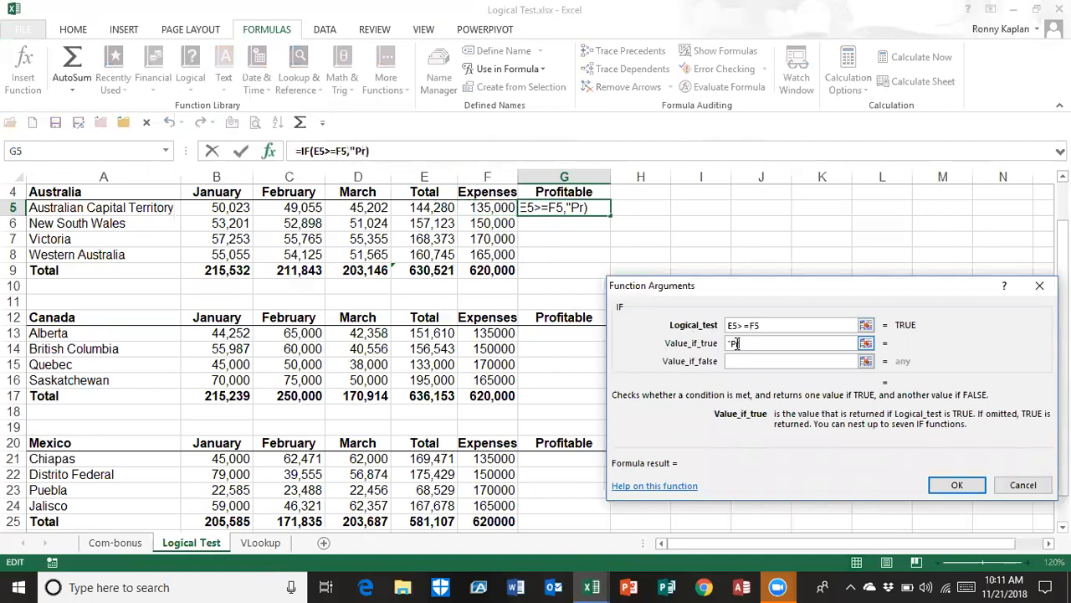
pyautogui.write('ofit')
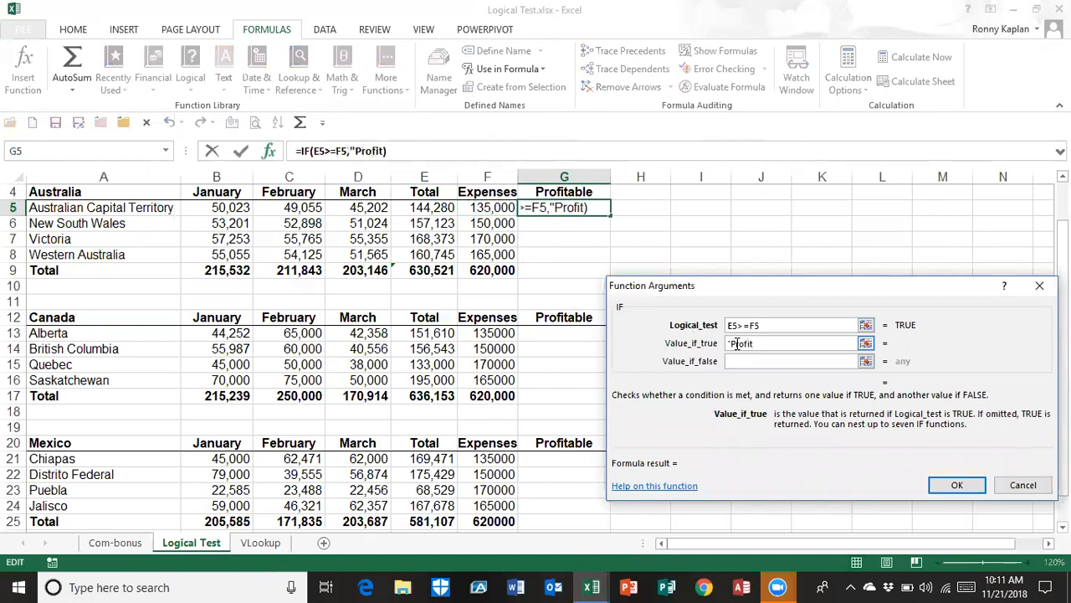
pyautogui.write('"')
pyautogui.click(756, 361)
pyautogui.write('"')
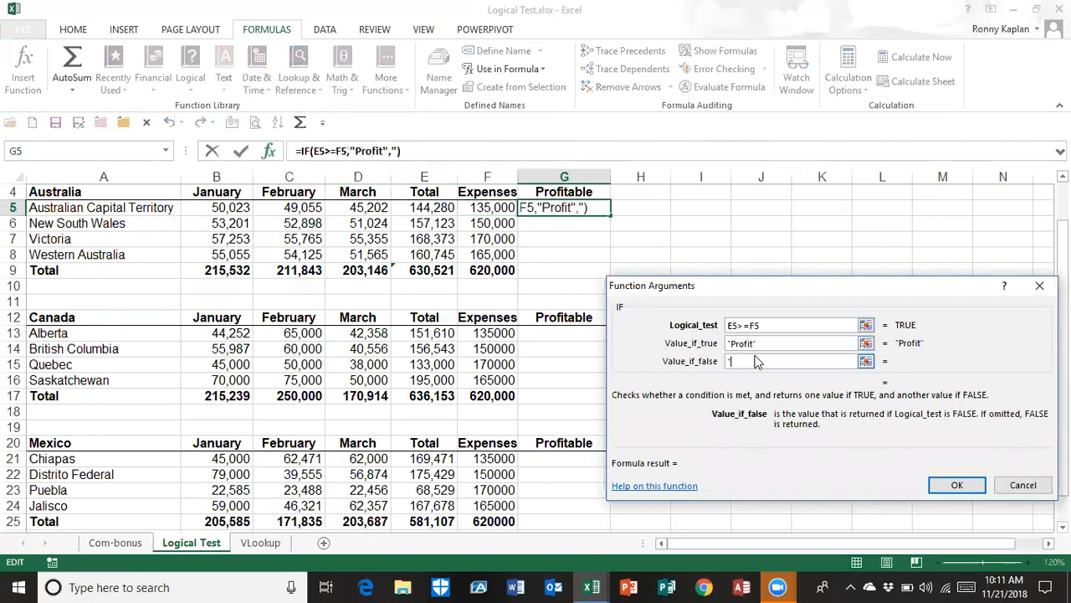
pyautogui.write('bankd')
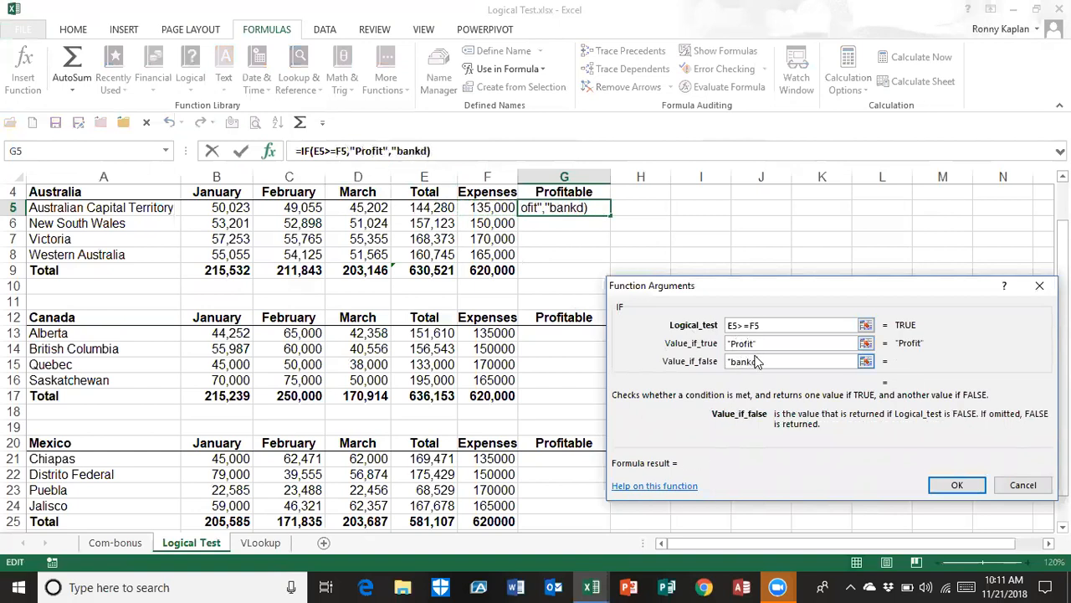
pyautogui.press('BackSpace')
pyautogui.write('rupt')
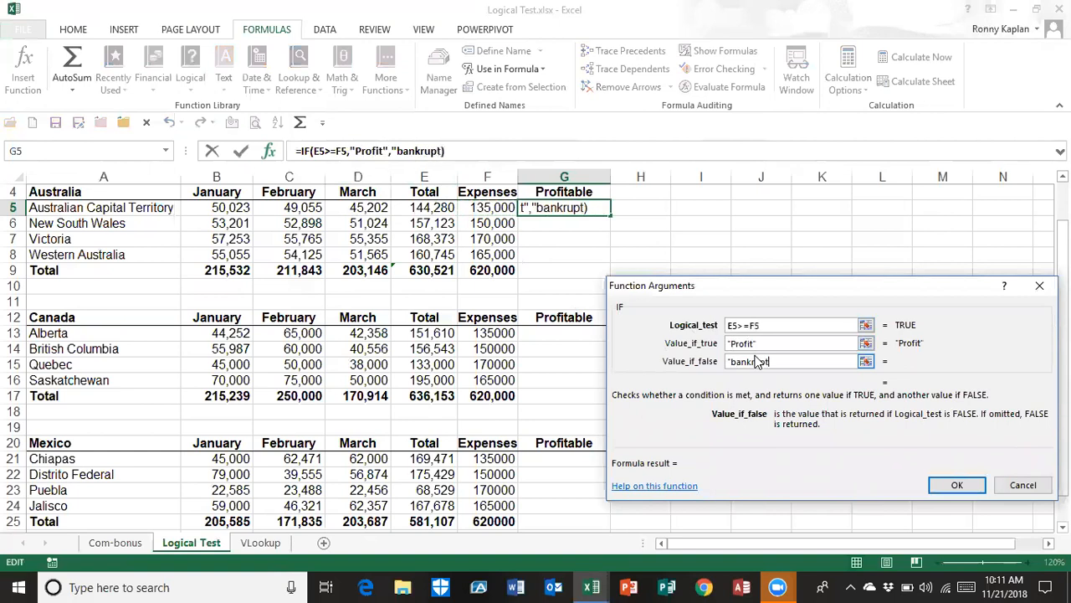
pyautogui.write('"')
pyautogui.click(957, 485)
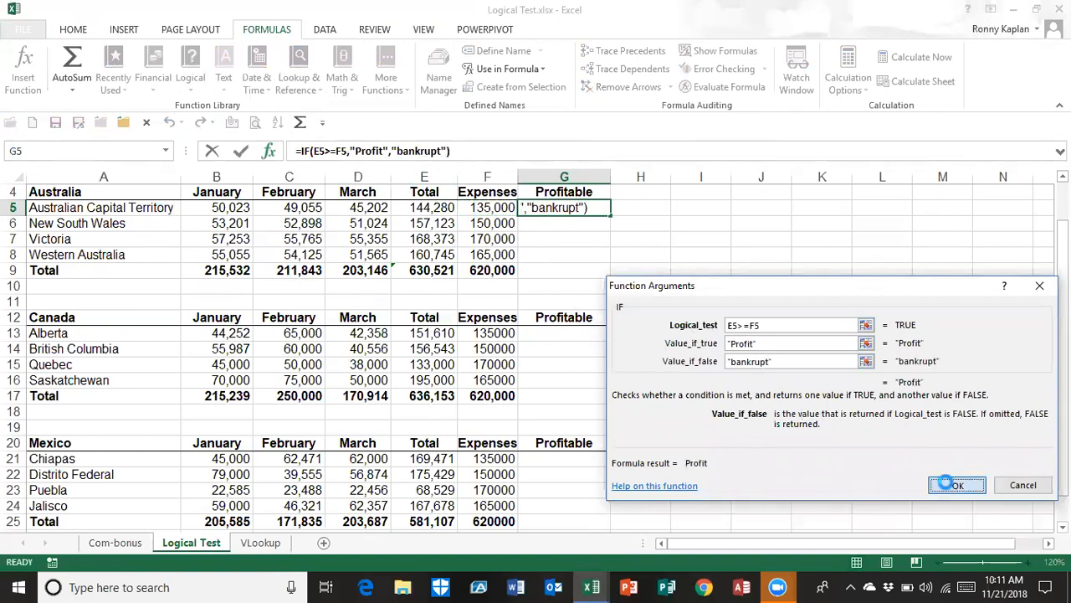
# Fill the Profitable formula from G5 down to G8 and copy it into Canada's rows G13:G16, leaving total cell G17 empty
pyautogui.doubleClick(608, 212)
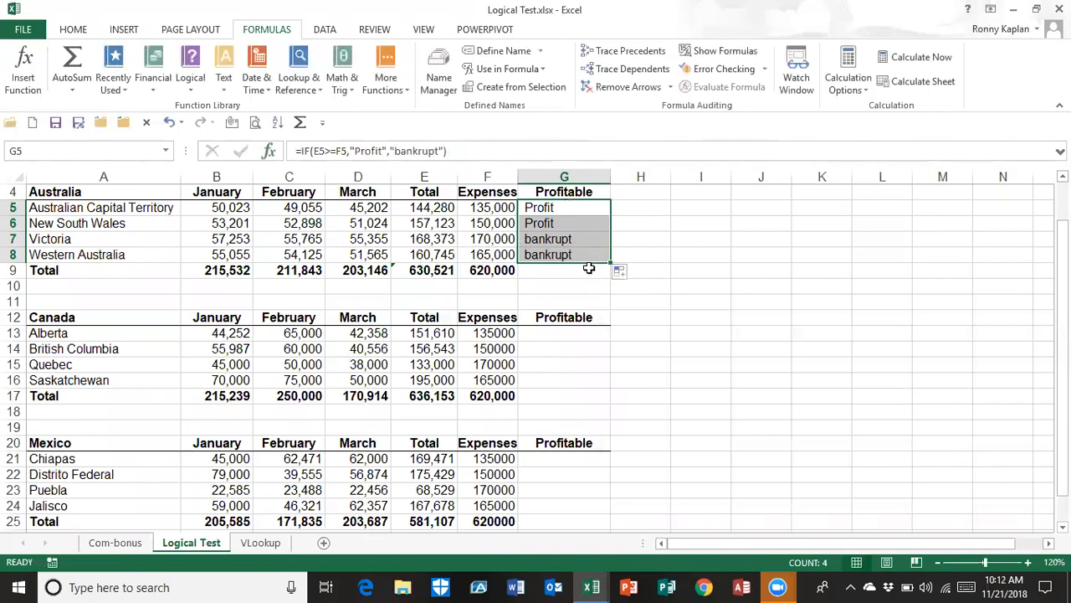
pyautogui.moveTo(592, 264); pyautogui.dragTo(584, 326)
pyautogui.click(565, 395)
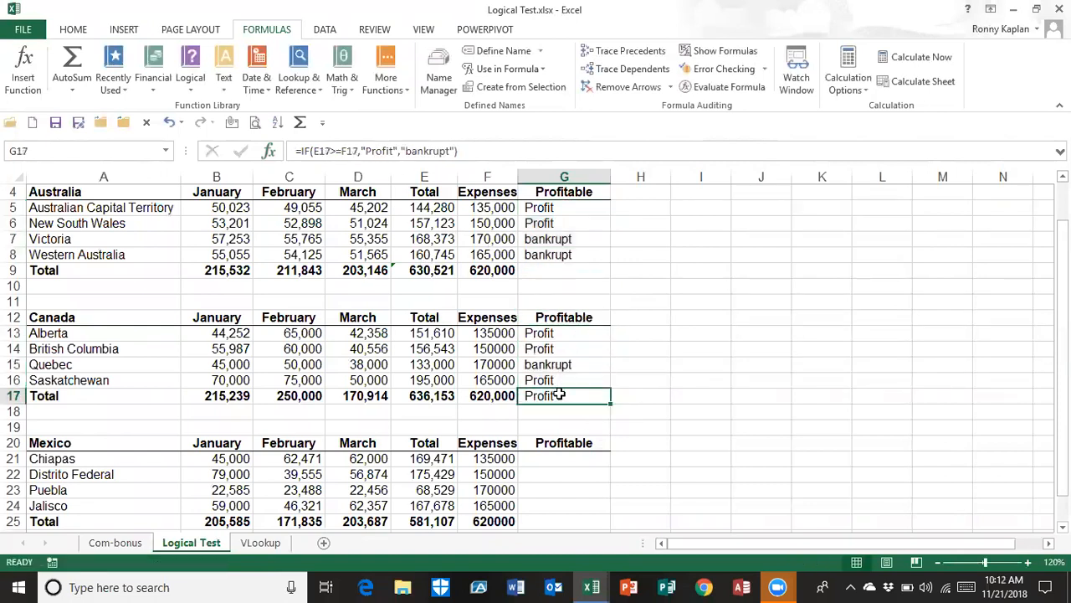
pyautogui.press('Delete')
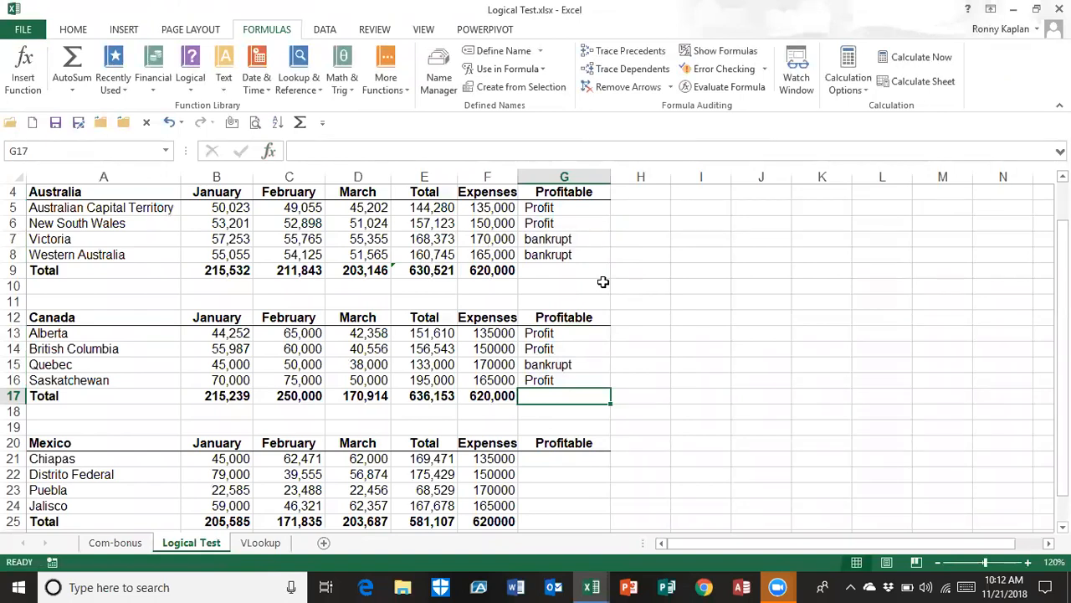
# Review the IF function arguments in G5 without changing them, and open the VLookup sheet
pyautogui.click(557, 206)
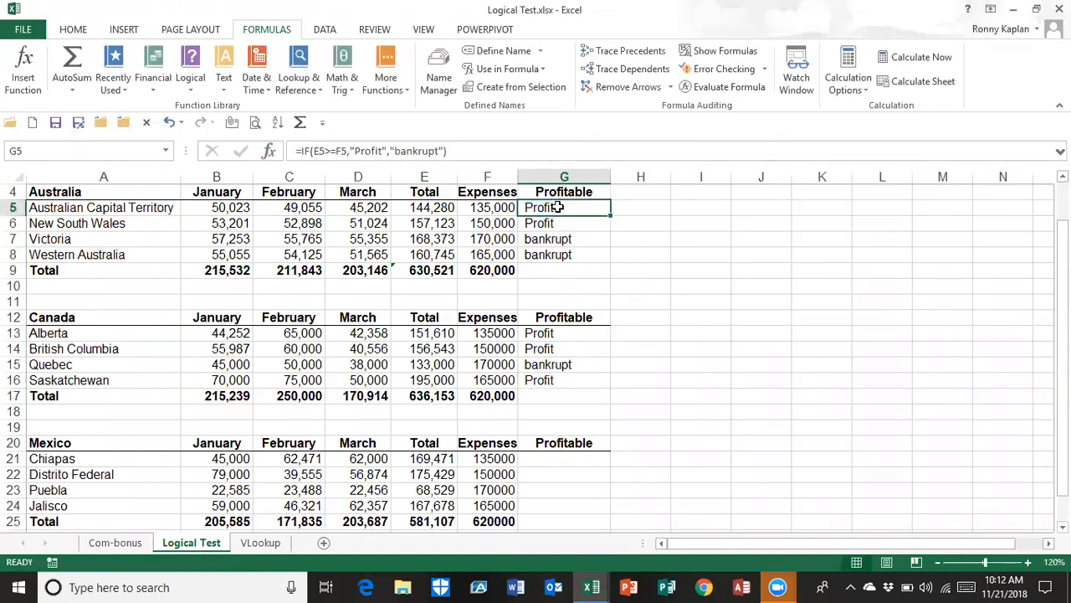
pyautogui.click(270, 151)
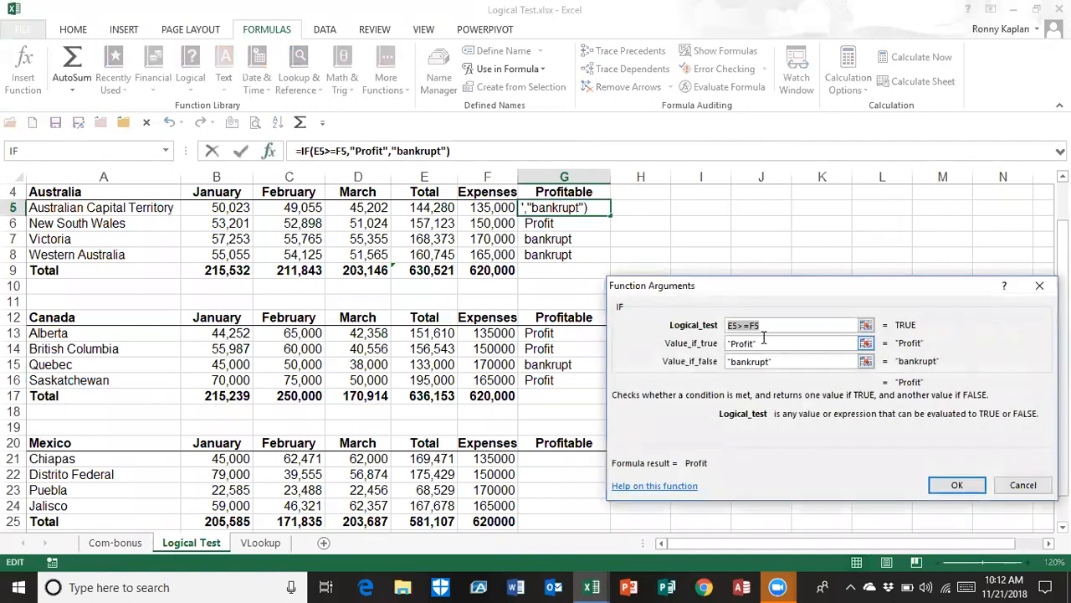
pyautogui.click(1021, 488)
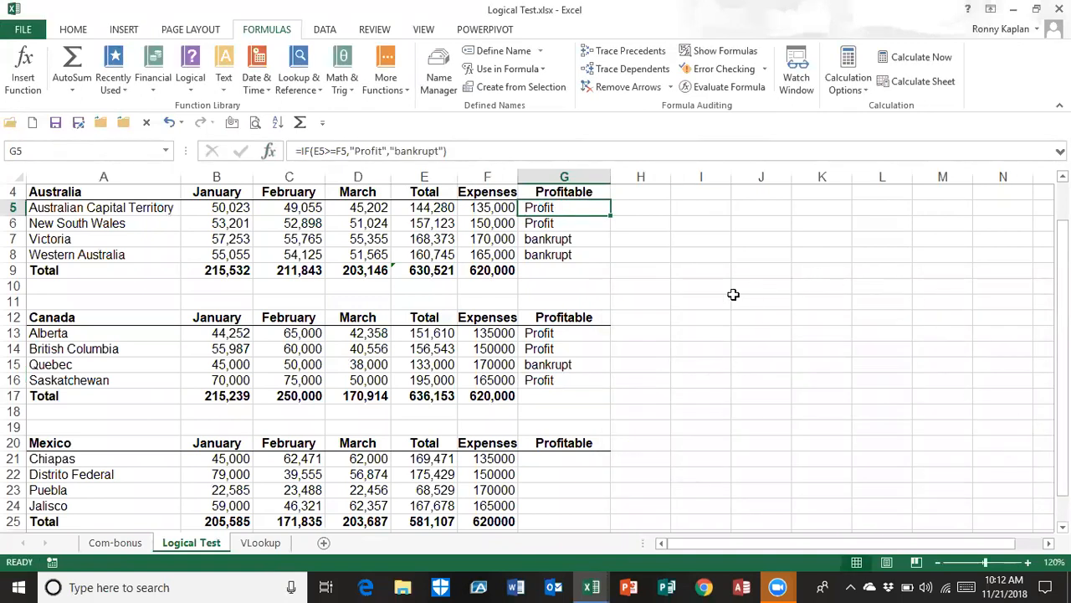
pyautogui.click(255, 542)
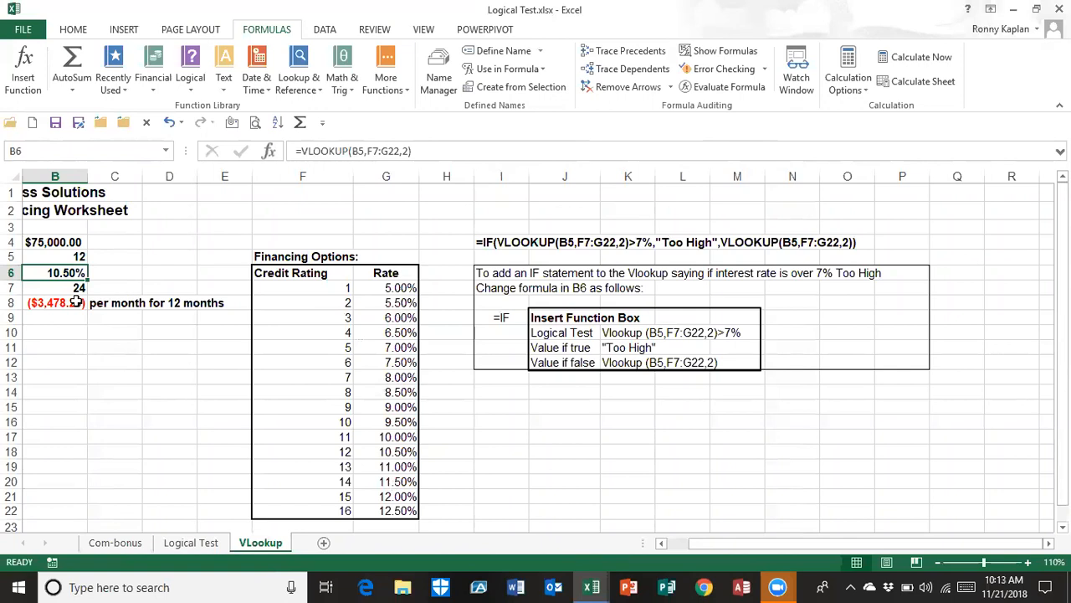
# Examine how the VLOOKUP in B6 and the PMT in B8 use credit rating B5 and the Financing Options table F7:G22
pyautogui.click(49, 257)
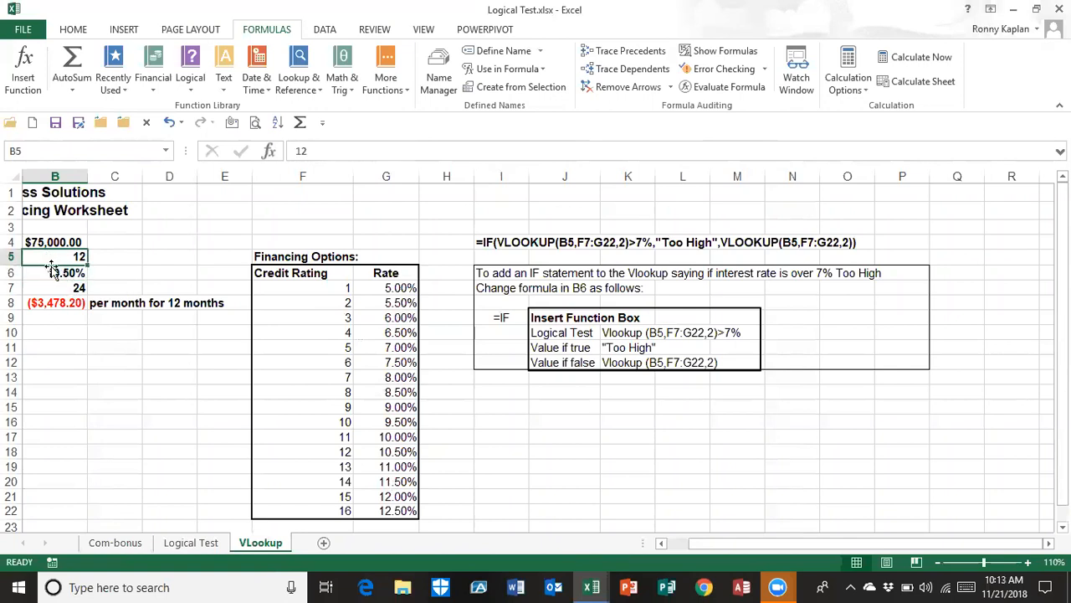
pyautogui.click(54, 273)
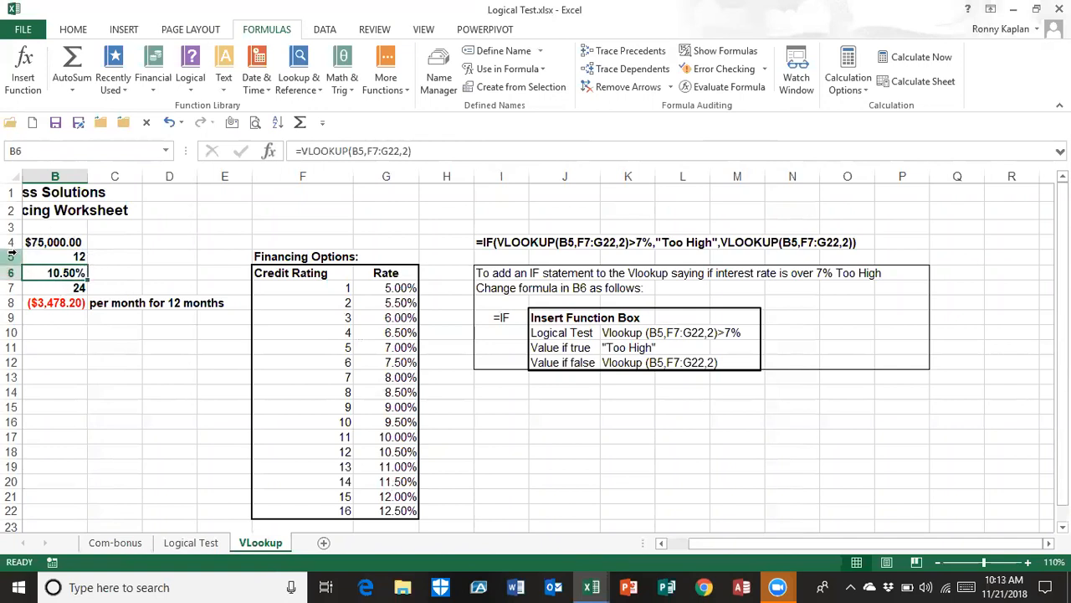
pyautogui.click(38, 303)
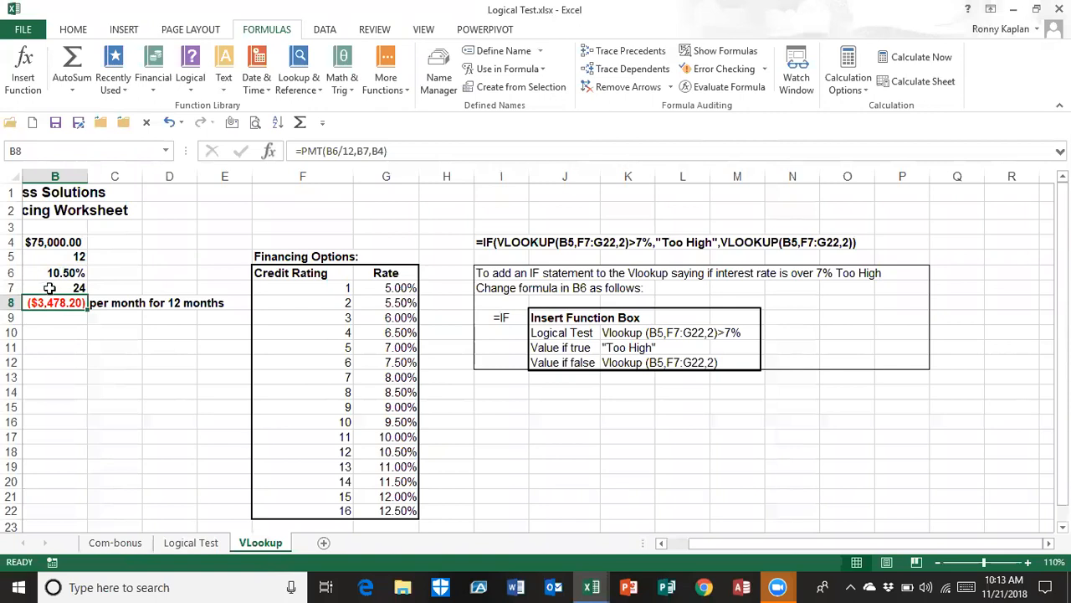
pyautogui.click(49, 272)
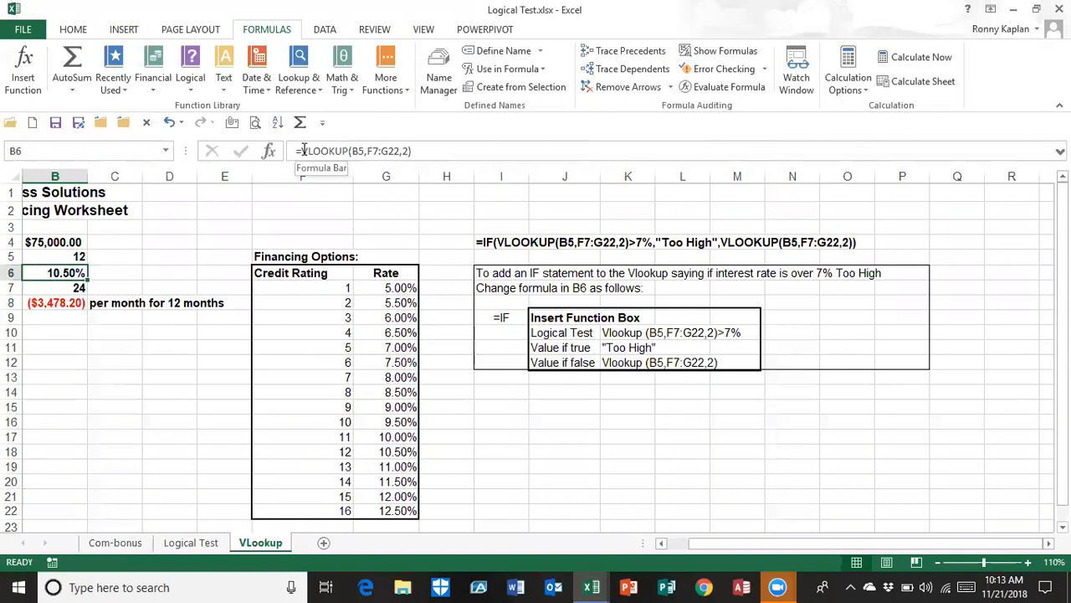
pyautogui.click(49, 257)
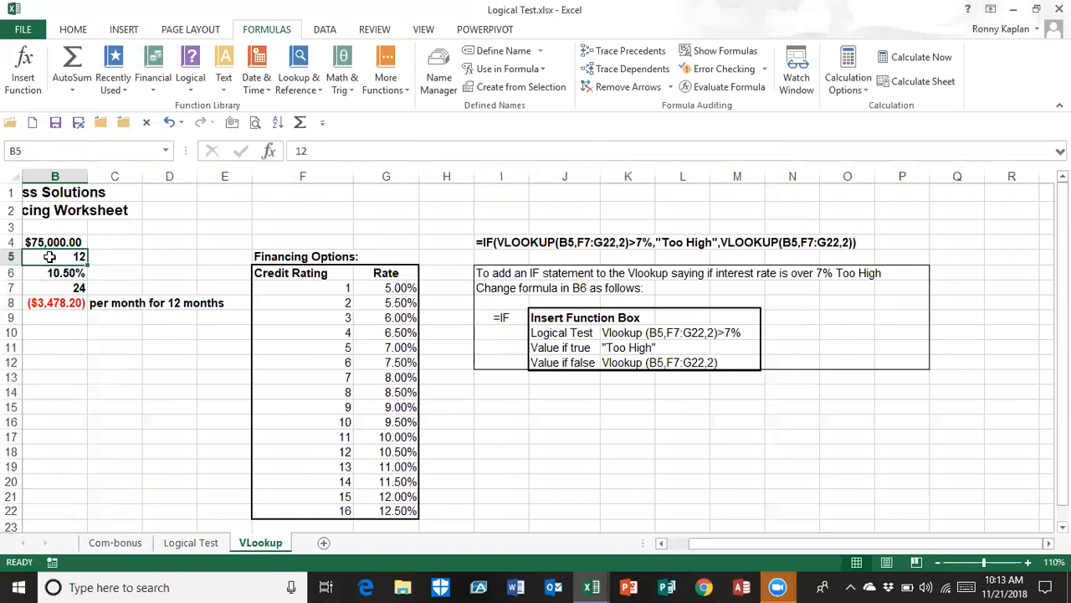
pyautogui.moveTo(333, 287); pyautogui.dragTo(378, 502)
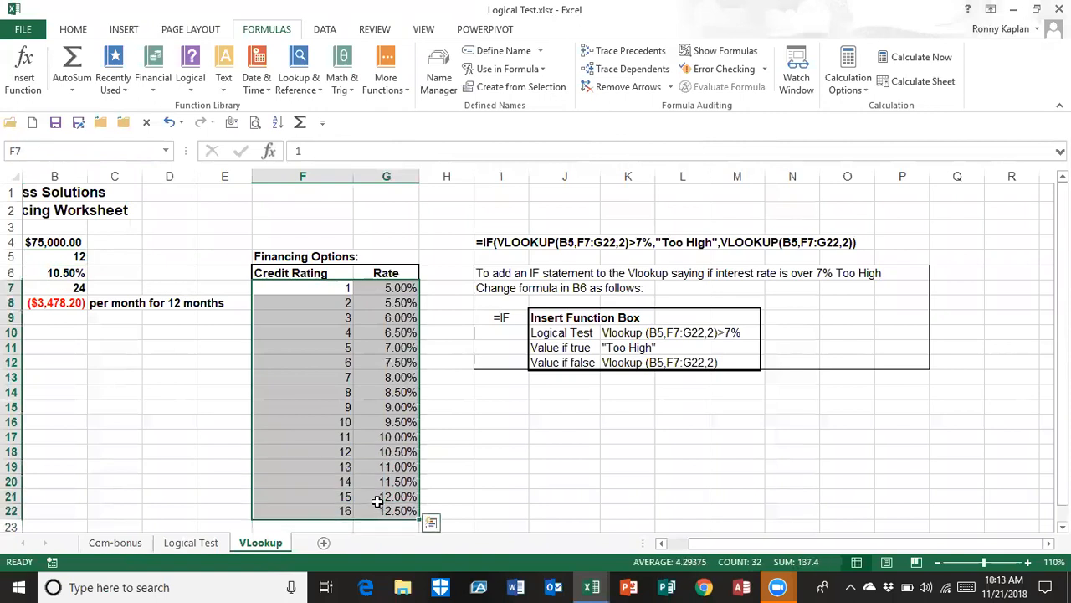
pyautogui.click(60, 258)
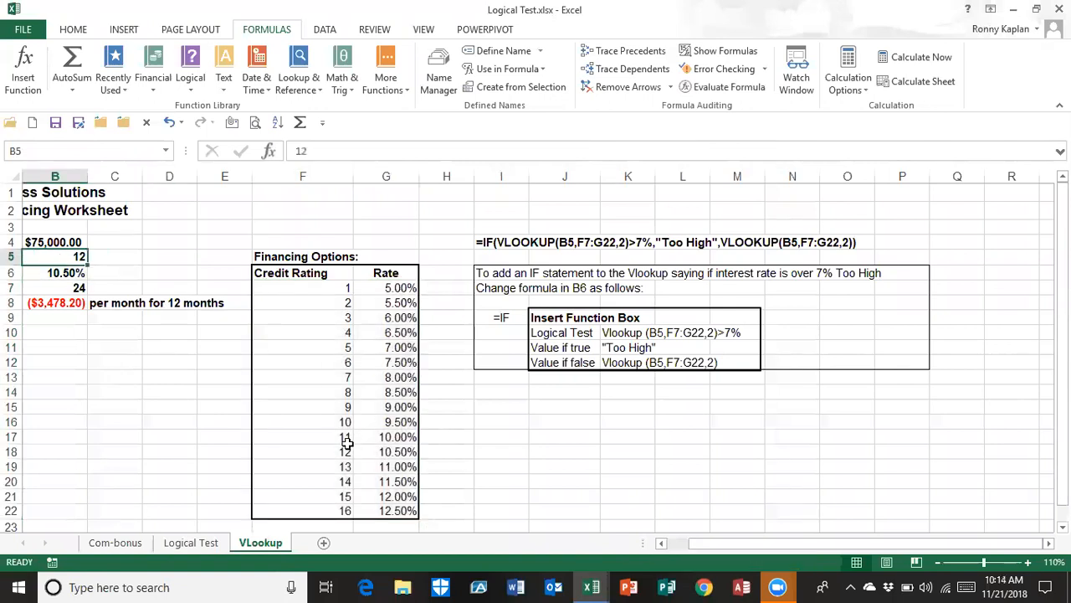
pyautogui.click(402, 450)
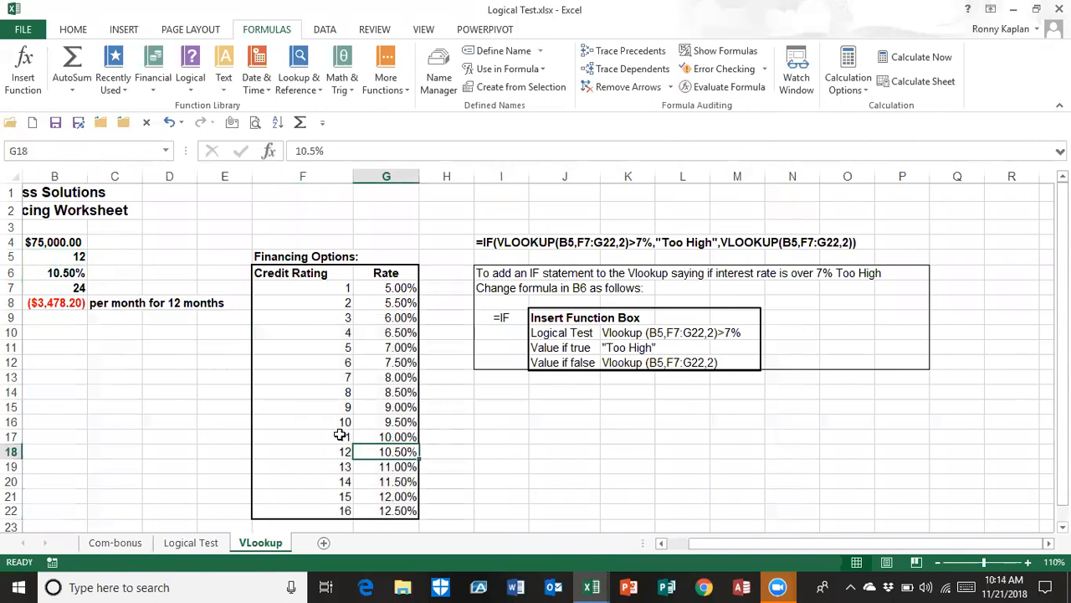
# Test the rate lookup by changing the credit rating in B5 to 4 and then to 15
pyautogui.click(56, 256)
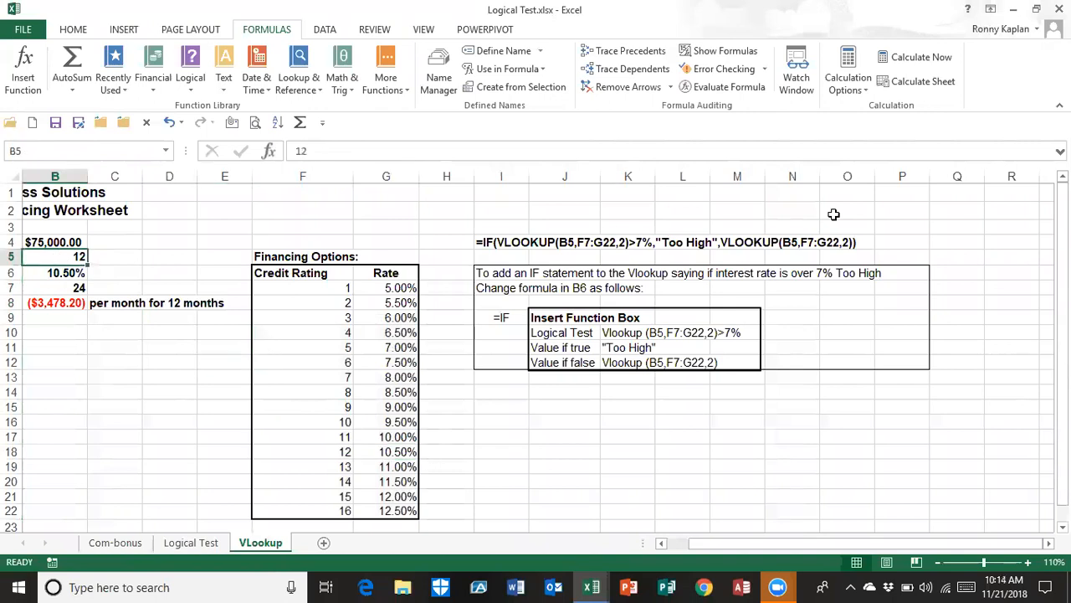
pyautogui.write('4')
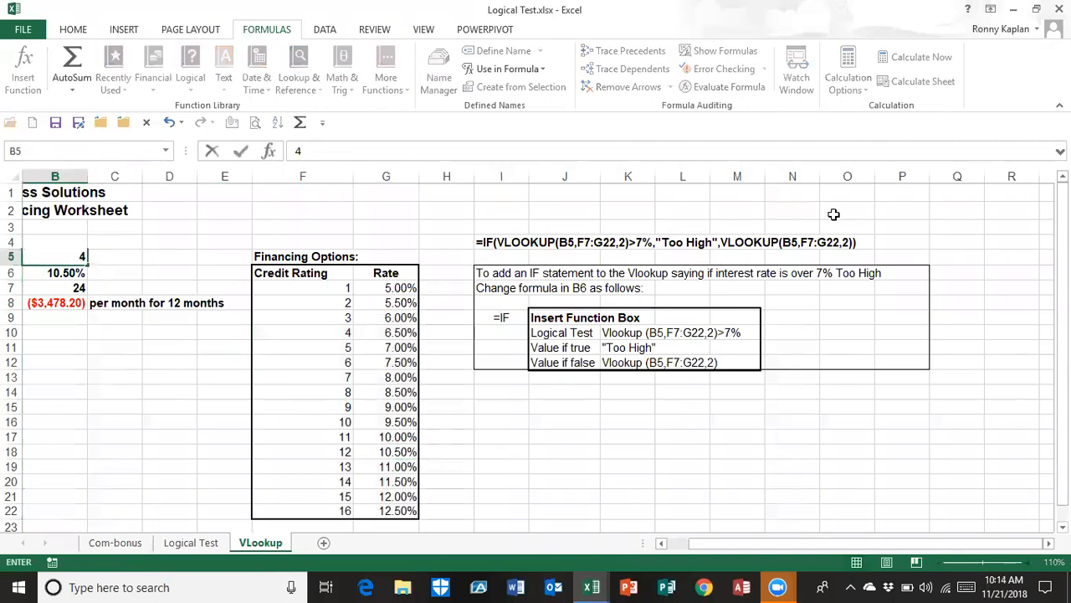
pyautogui.press('Return')
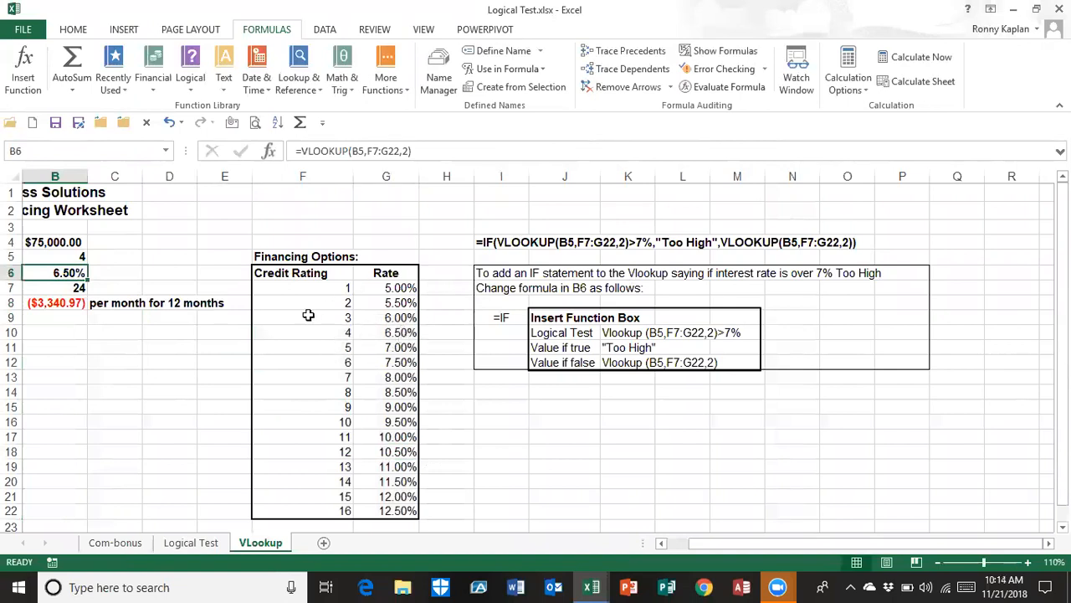
pyautogui.click(56, 256)
pyautogui.write('15')
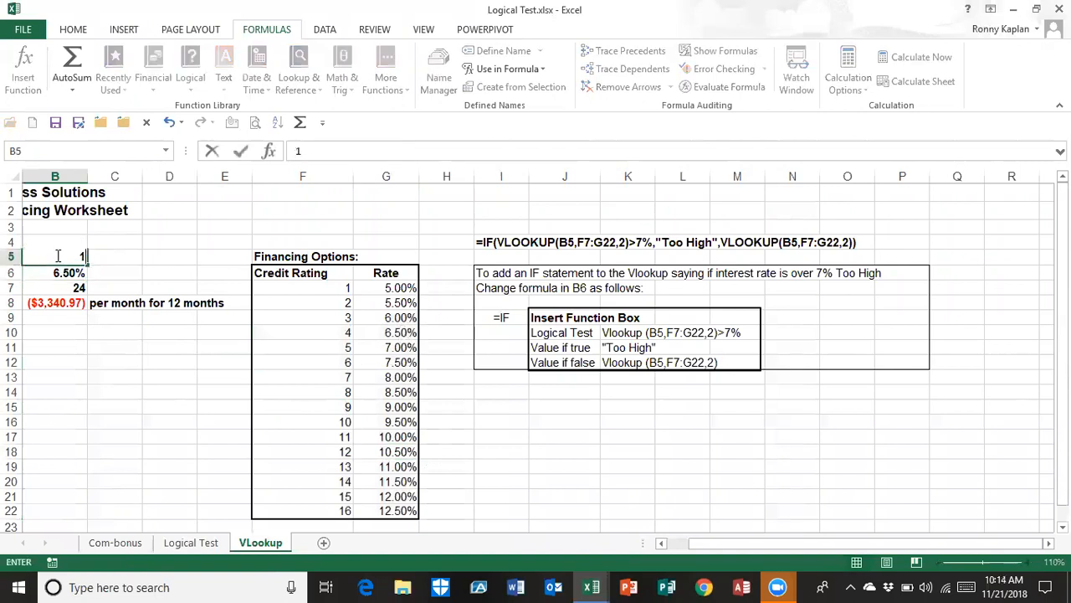
pyautogui.press('Return')
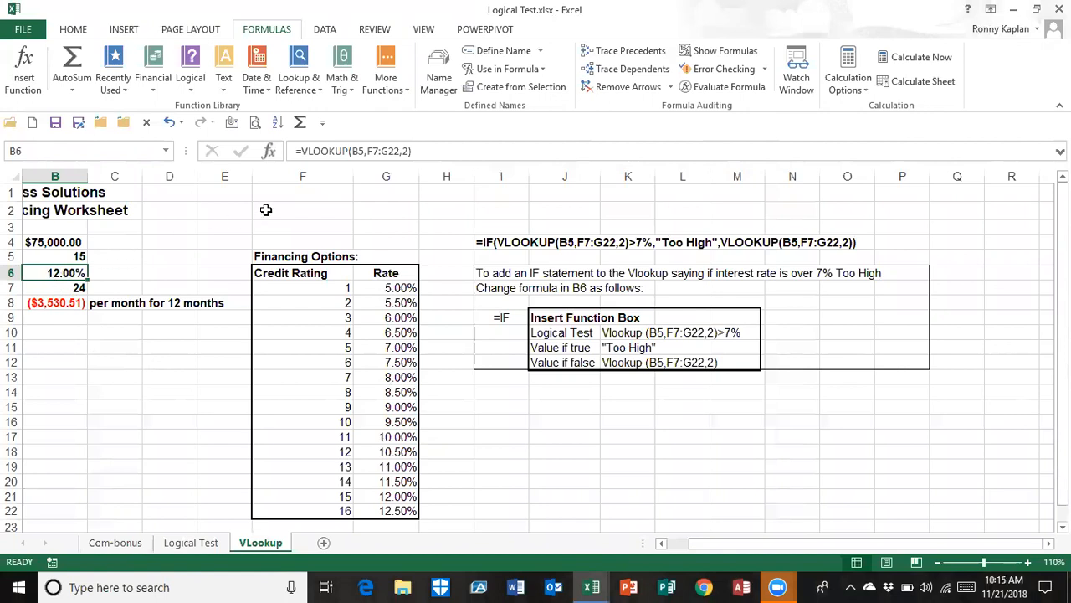
# Wrap the existing VLOOKUP in B6 in an IF function whose logical test checks whether the looked-up rate is >7%
pyautogui.click(300, 150)
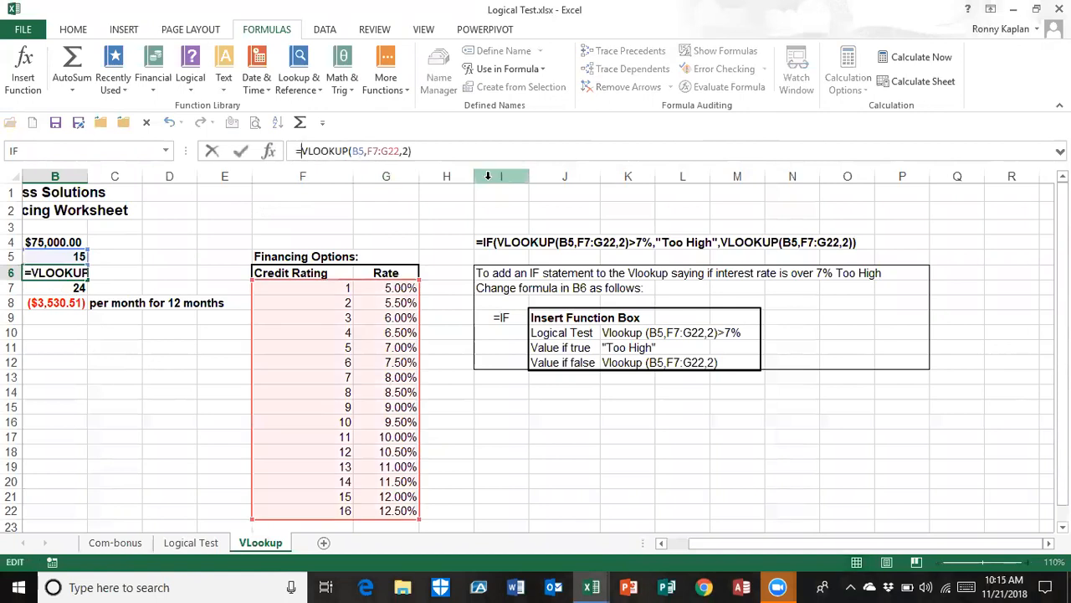
pyautogui.write('IF')
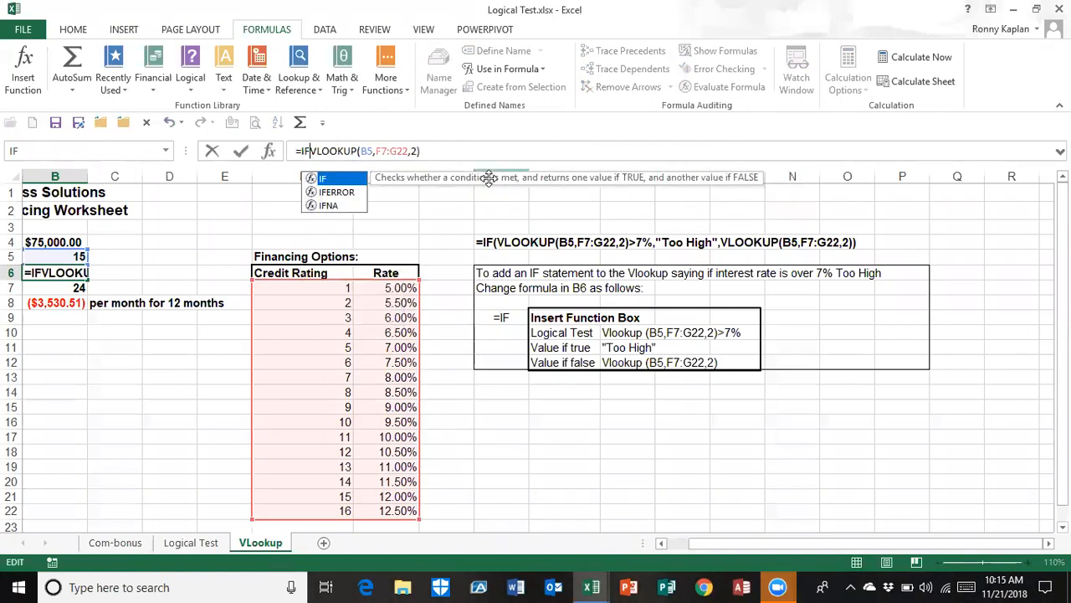
pyautogui.write('(')
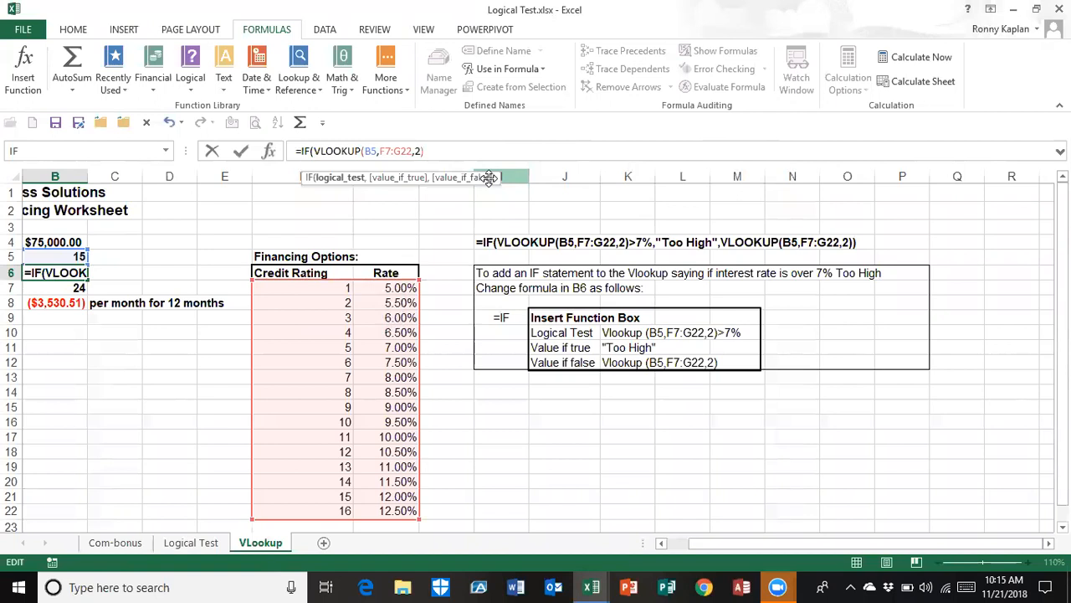
pyautogui.click(430, 150)
pyautogui.write('>7%')
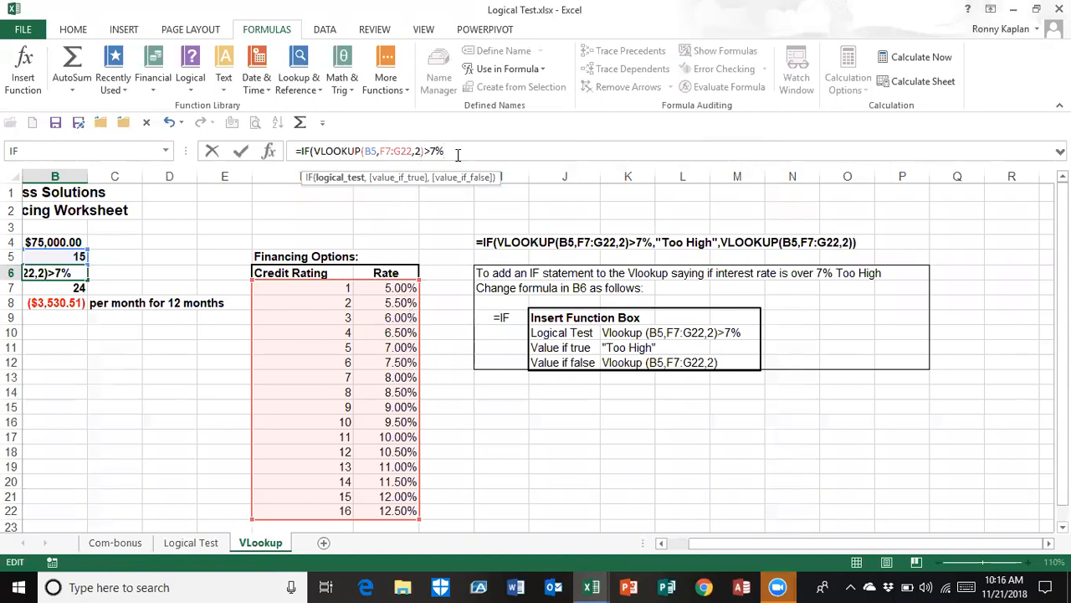
# Add "Too High" as the value if true in B6's IF formula
pyautogui.write(',')
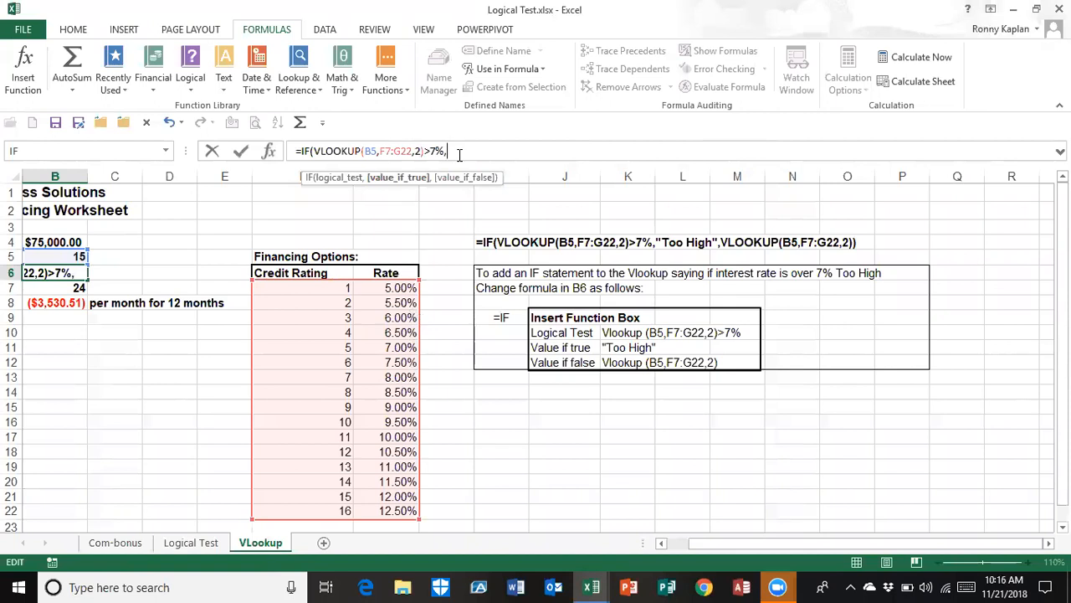
pyautogui.write('"Too High",')
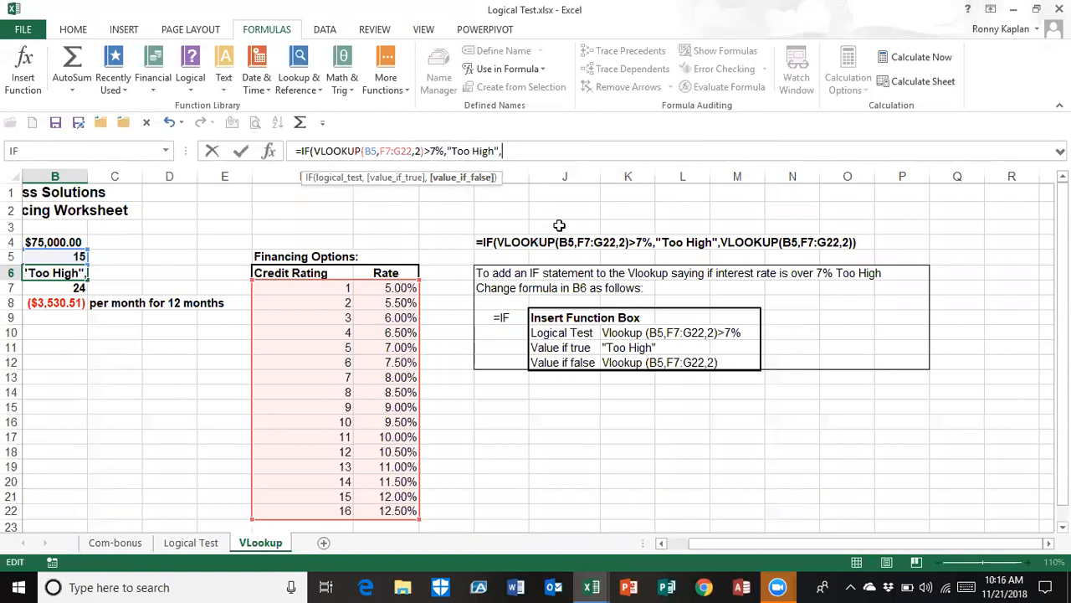
# Complete B6's IF formula with VLOOKUP(B5,F7:G22,2) as the value if false and enter it
pyautogui.write('vlookup')
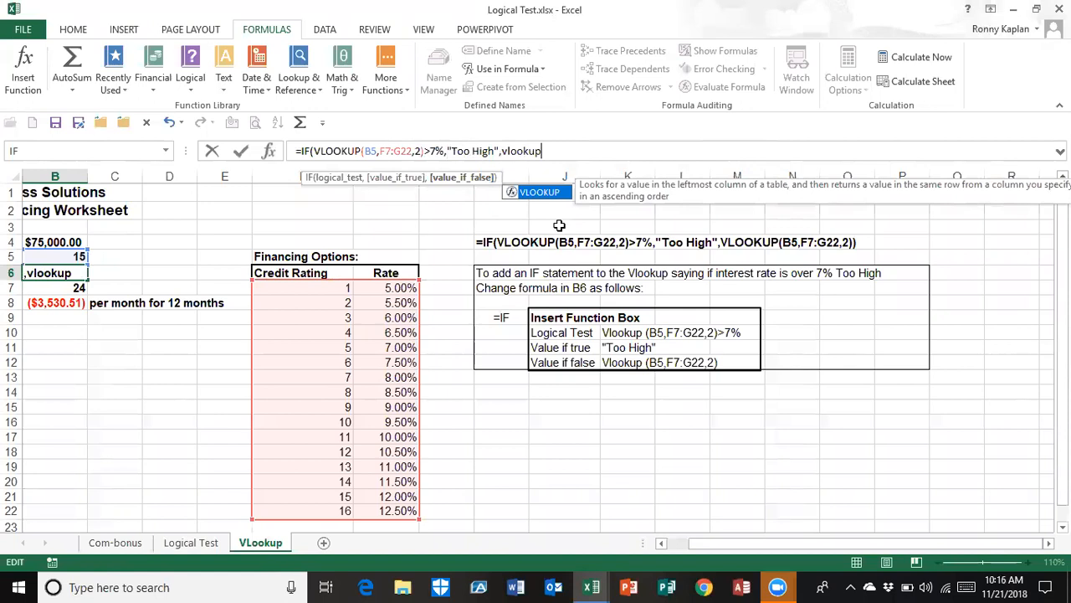
pyautogui.write('(')
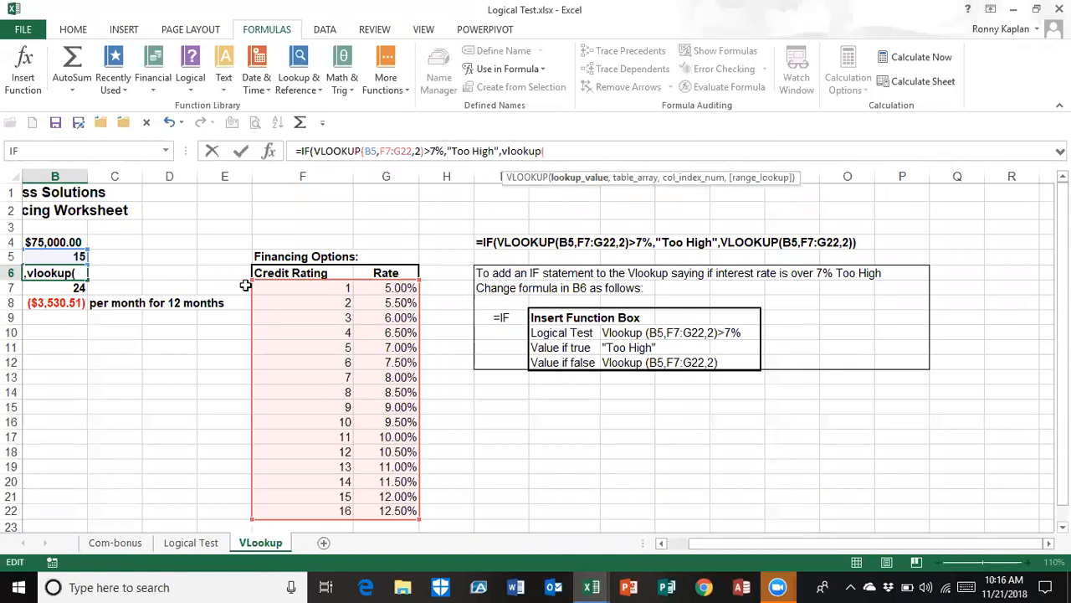
pyautogui.click(44, 256)
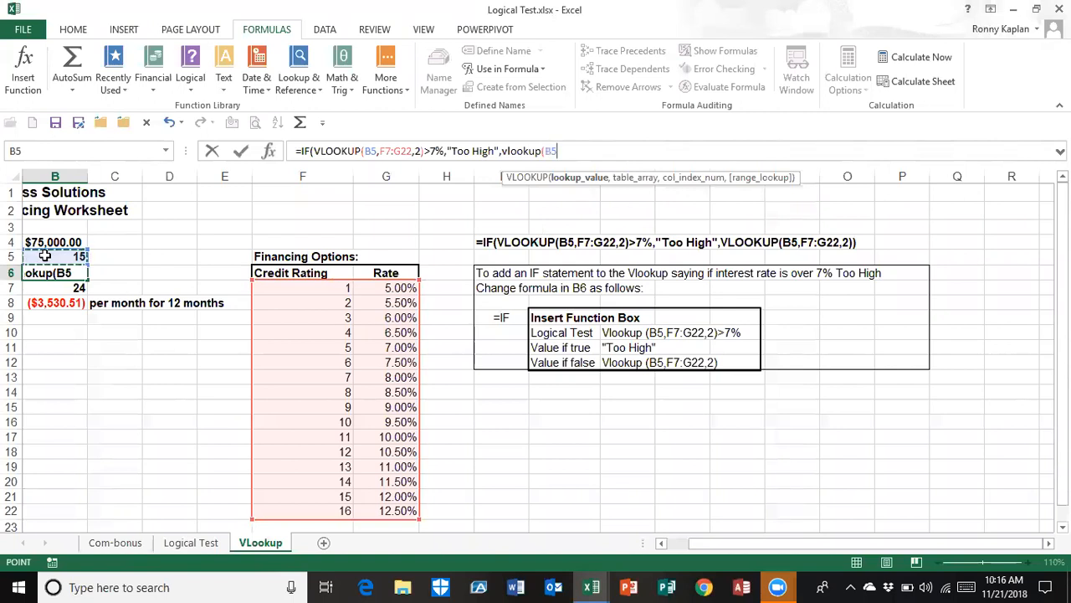
pyautogui.write(',')
pyautogui.moveTo(261, 287); pyautogui.dragTo(367, 509)
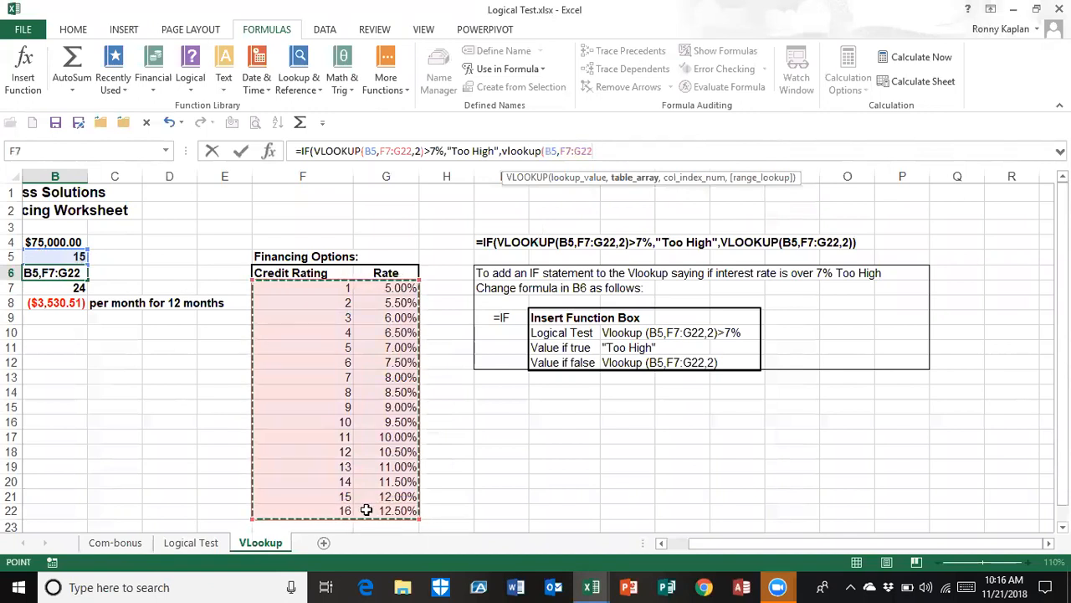
pyautogui.write(',')
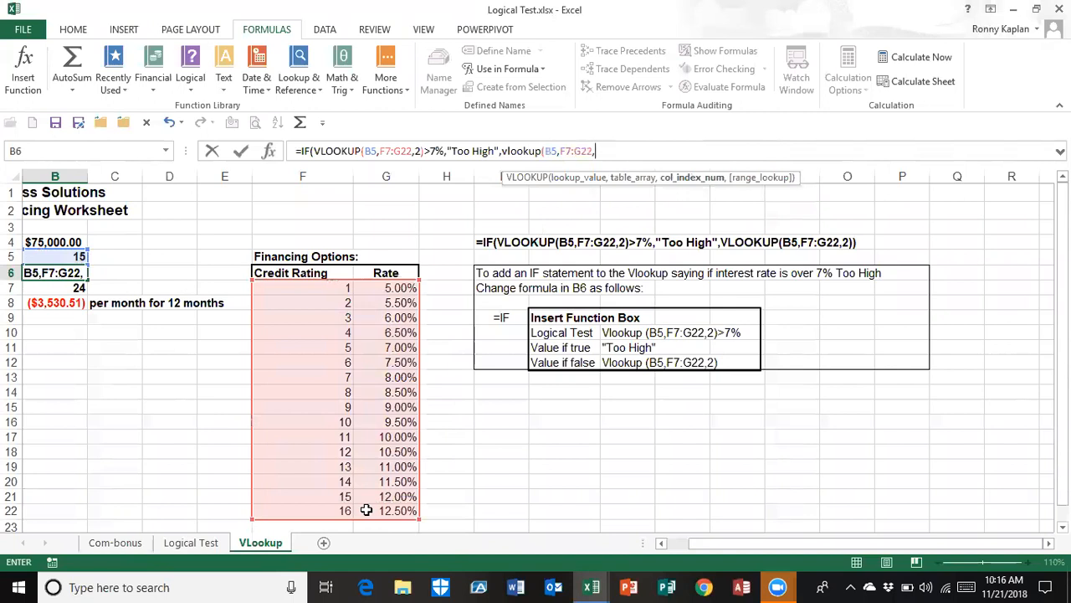
pyautogui.write('2)')
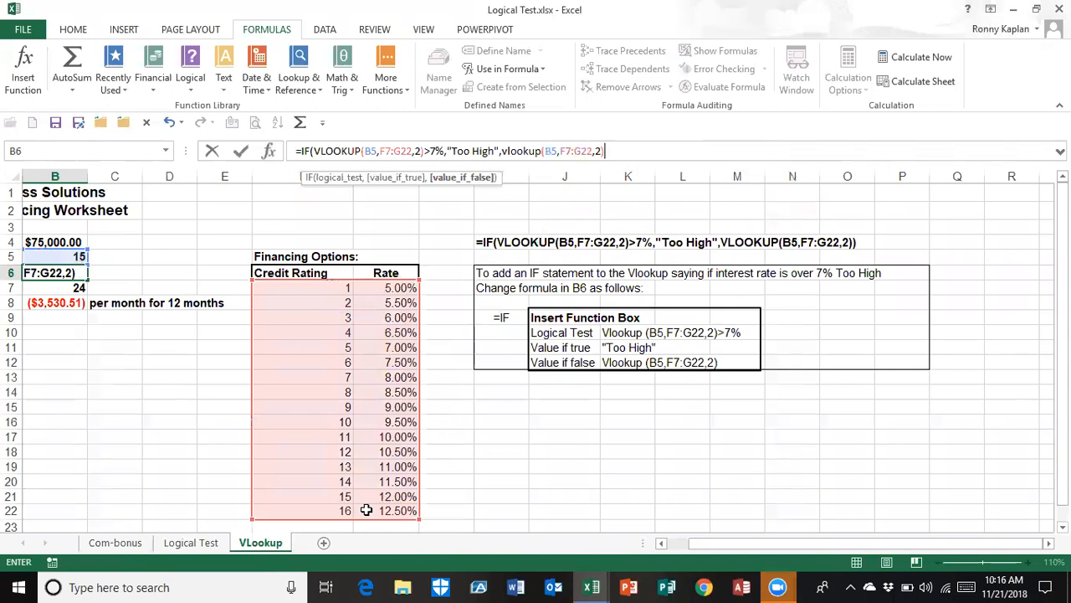
pyautogui.write(')')
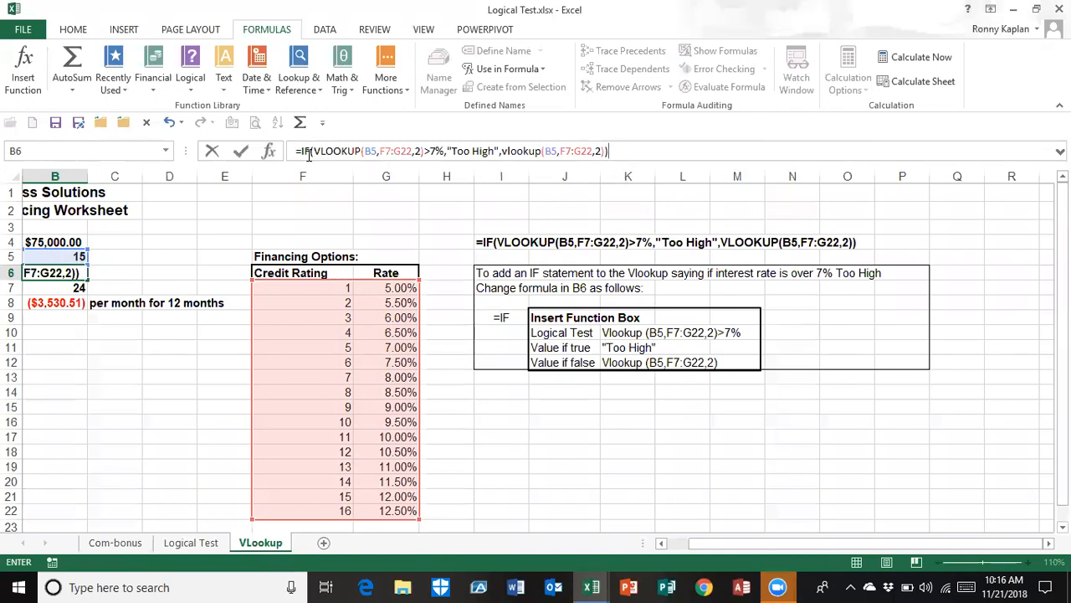
pyautogui.press('Return')
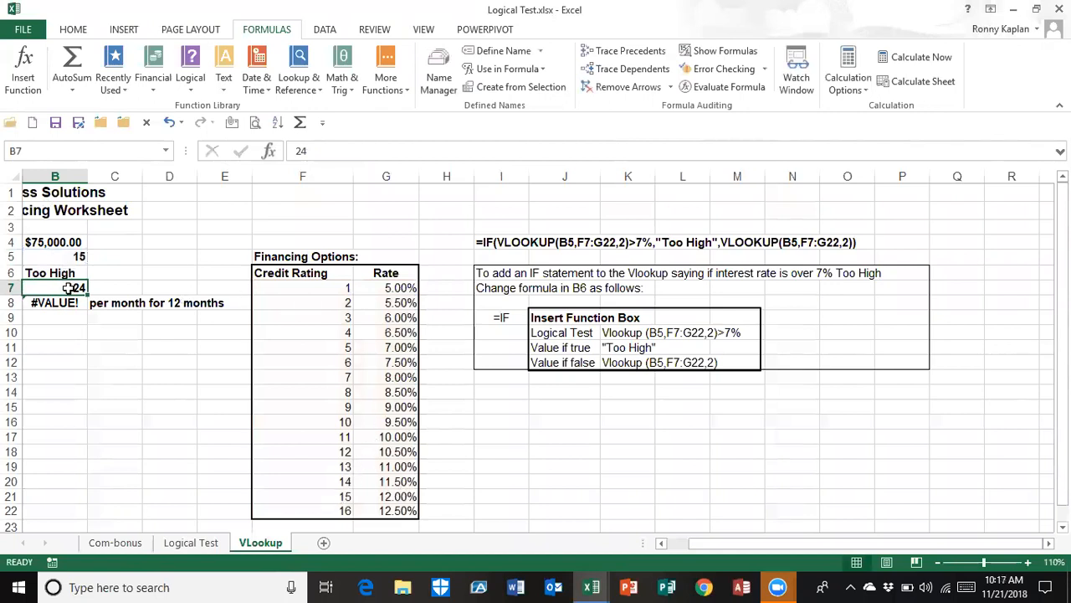
# Test the nested IF formula by setting the credit rating in B5 to 3 and then to 9
pyautogui.click(56, 258)
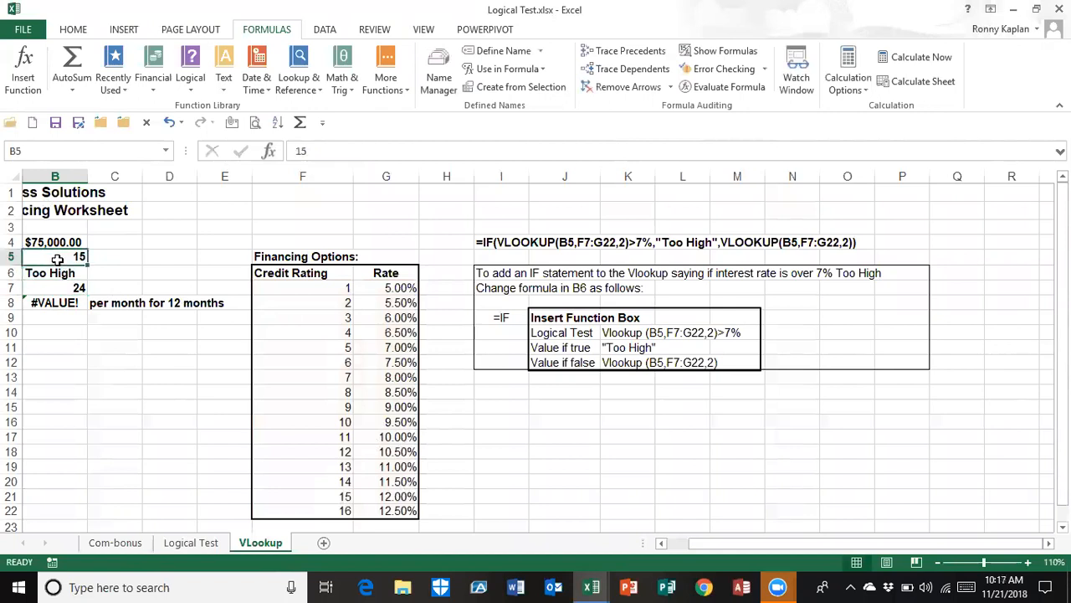
pyautogui.write('3')
pyautogui.press('Return')
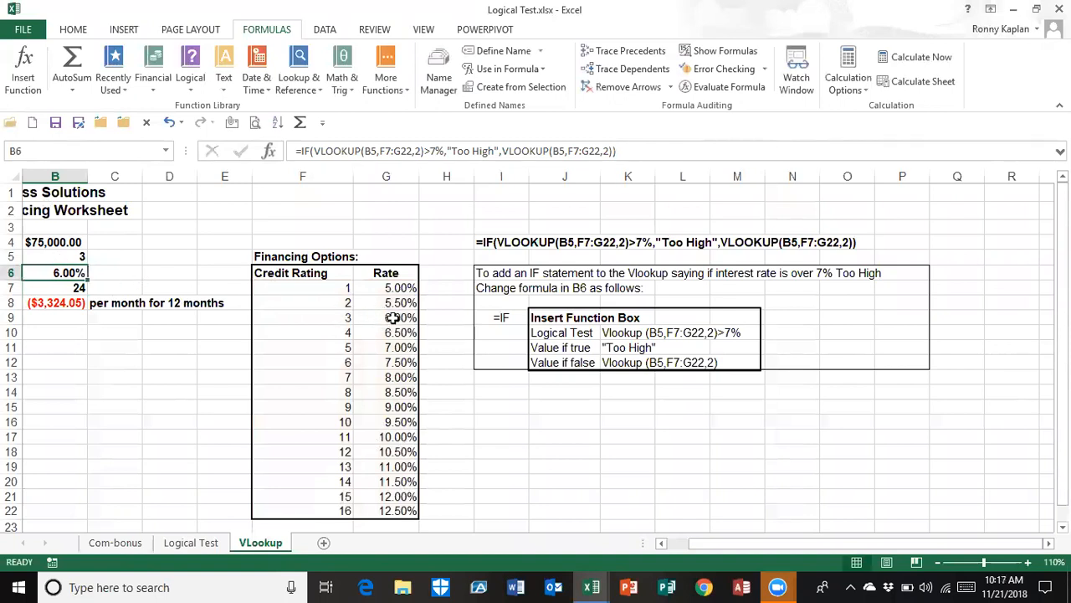
pyautogui.click(55, 255)
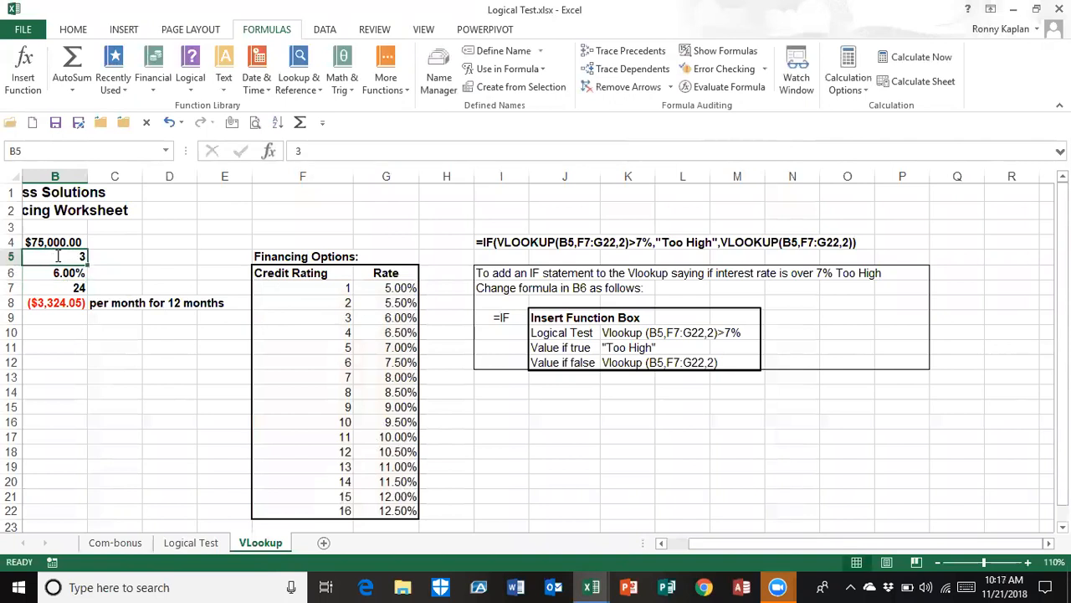
pyautogui.write('9')
pyautogui.press('Return')
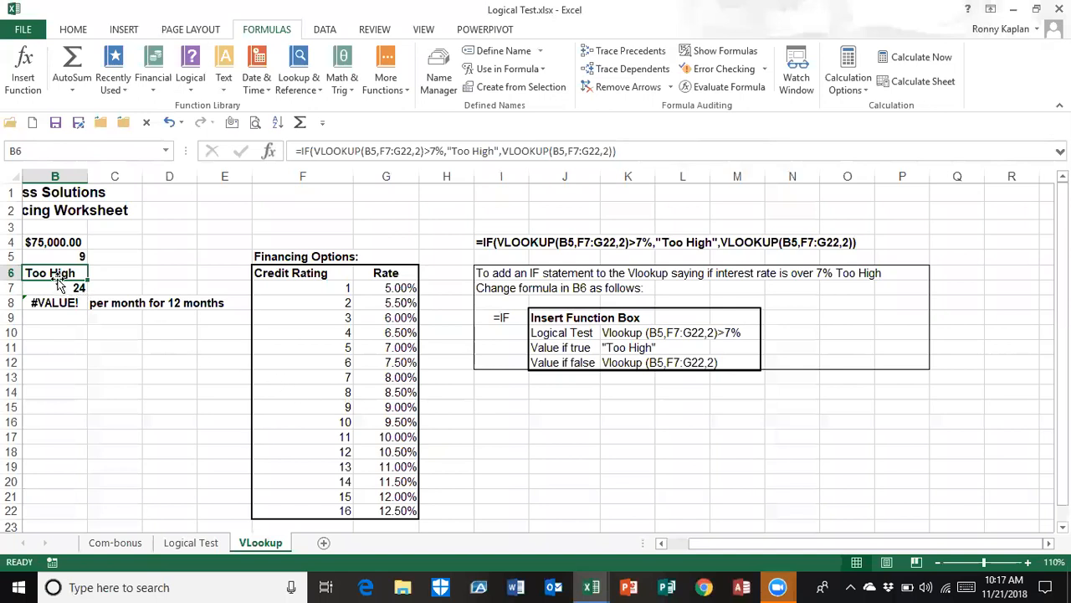
pyautogui.click(51, 255)
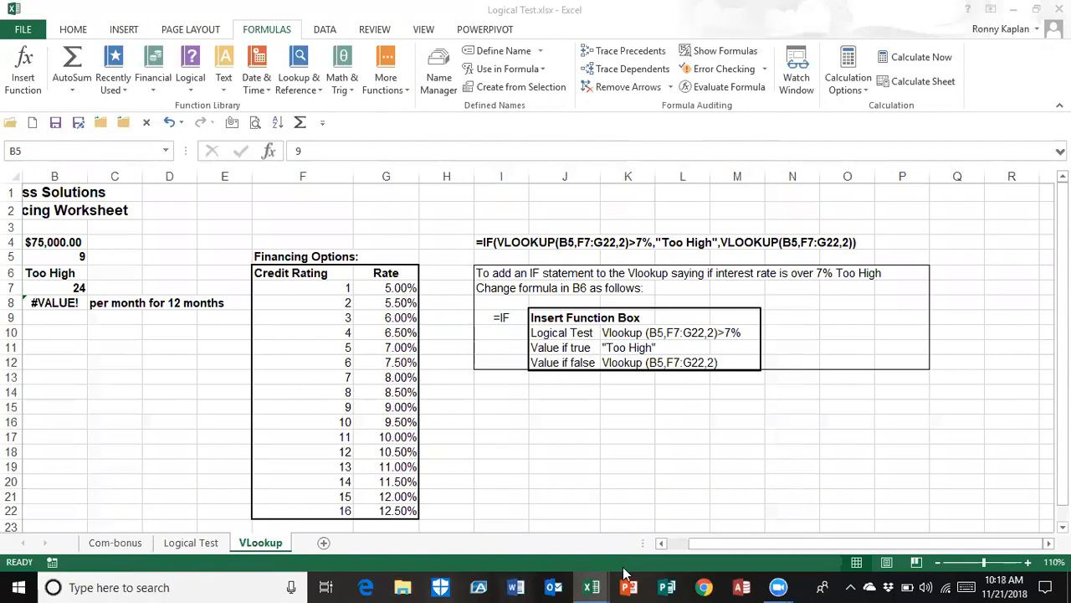
# Switch to the Nest Lookup-If.xlsx workbook and maximize its window
pyautogui.moveTo(592, 587)
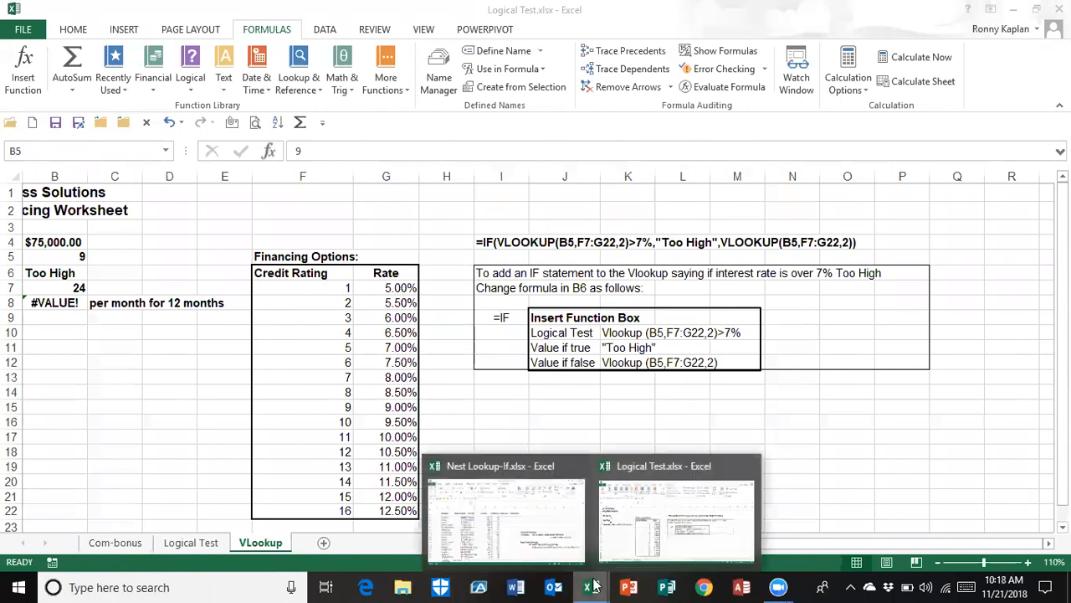
pyautogui.click(491, 537)
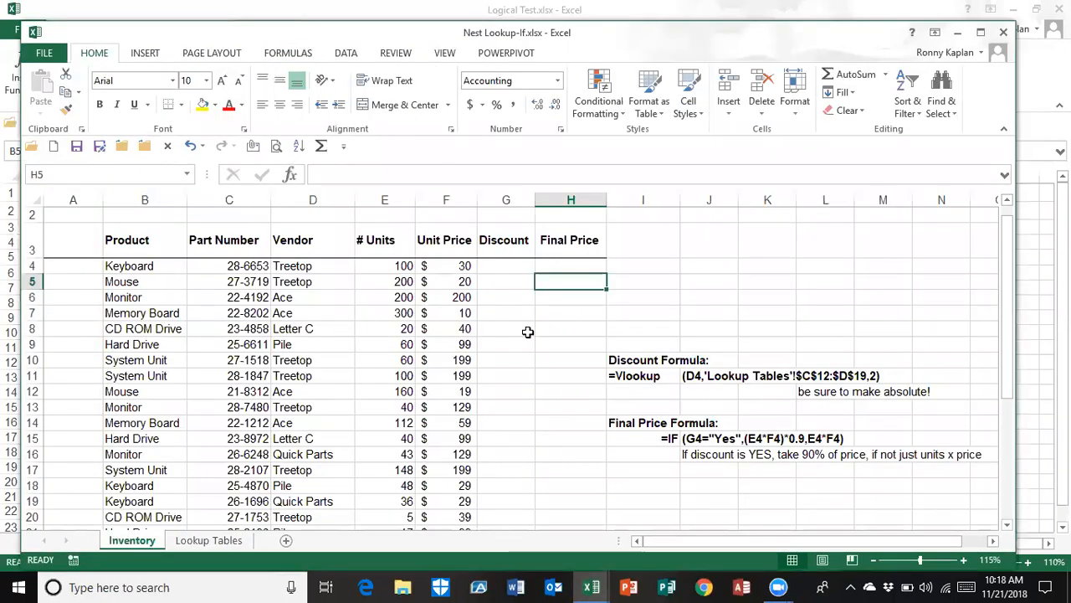
pyautogui.click(980, 33)
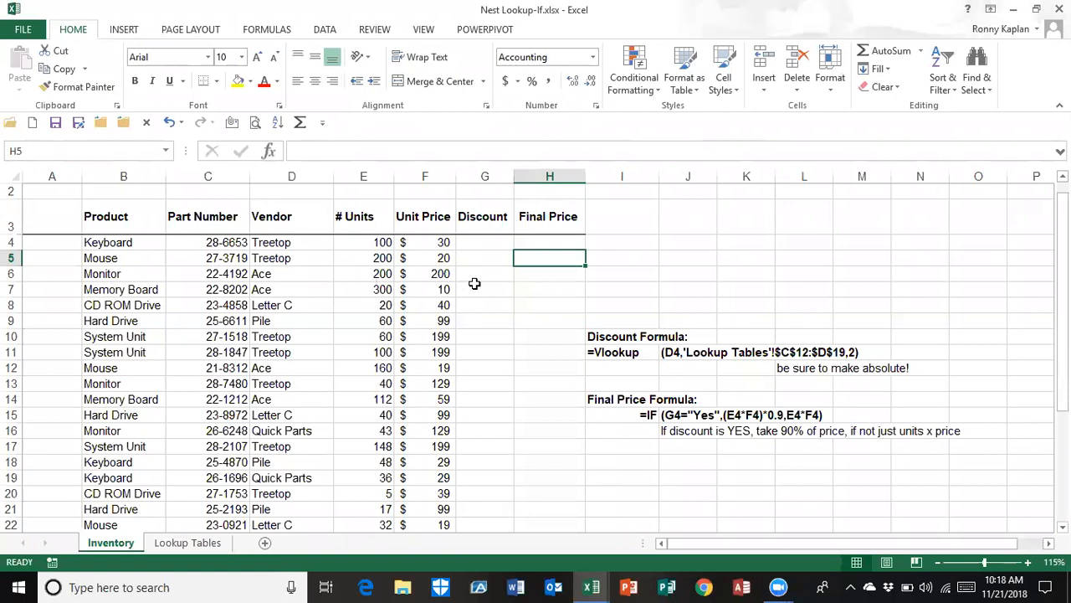
# Review the vendor discount range C12:D19 on the Lookup Tables sheet, then return to G4 on the Inventory sheet
pyautogui.click(483, 242)
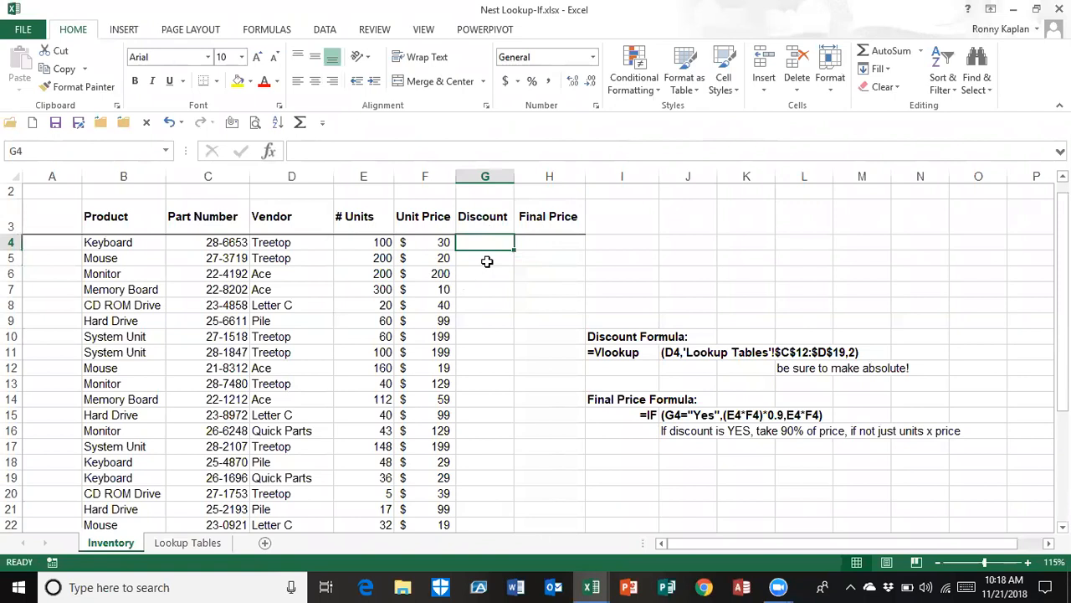
pyautogui.click(189, 543)
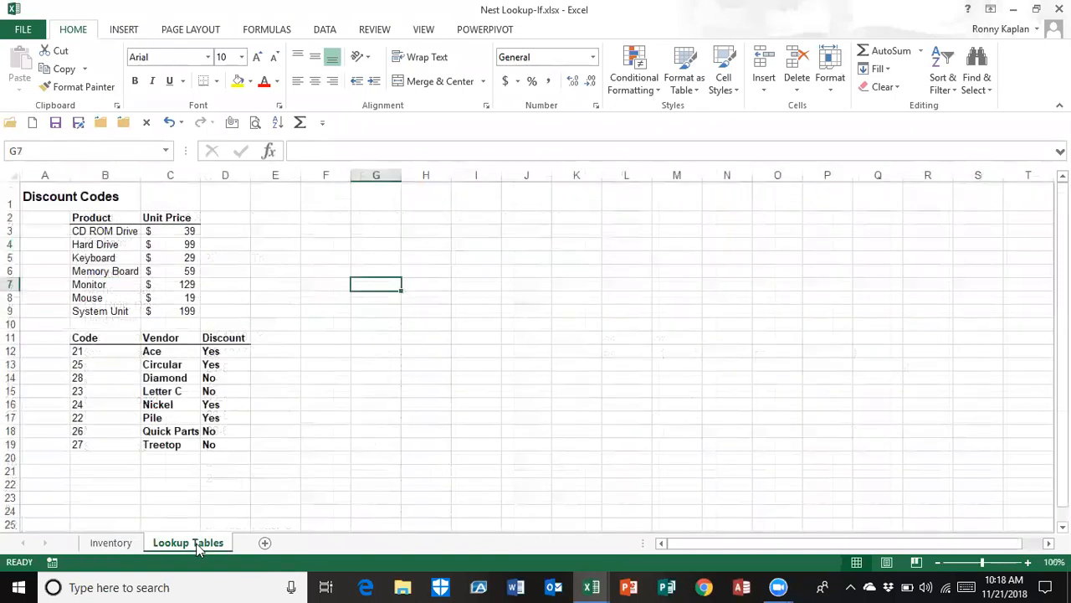
pyautogui.moveTo(178, 349); pyautogui.dragTo(210, 446)
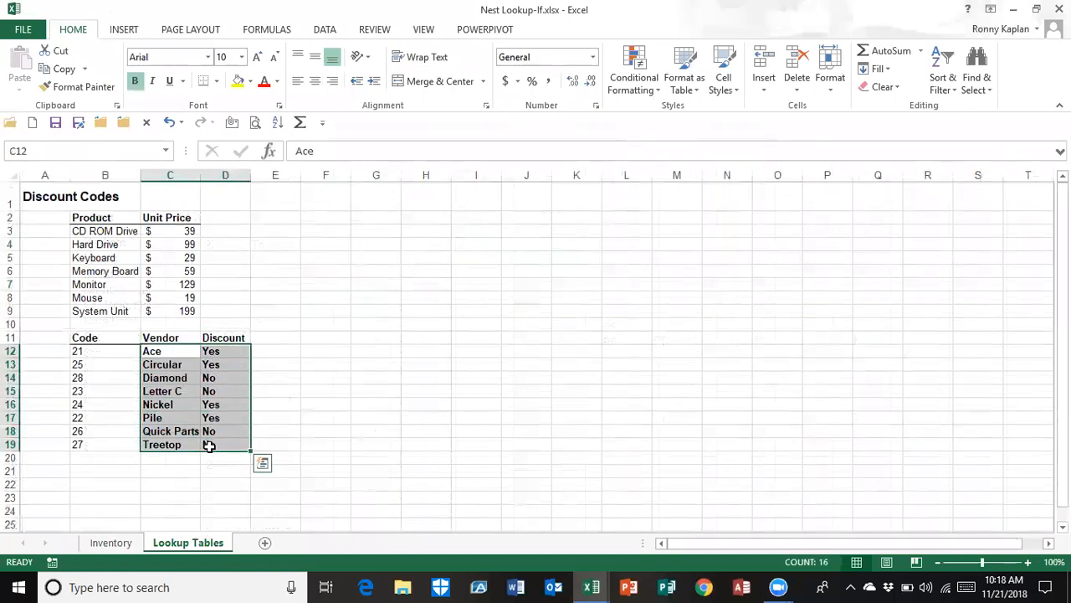
pyautogui.click(124, 544)
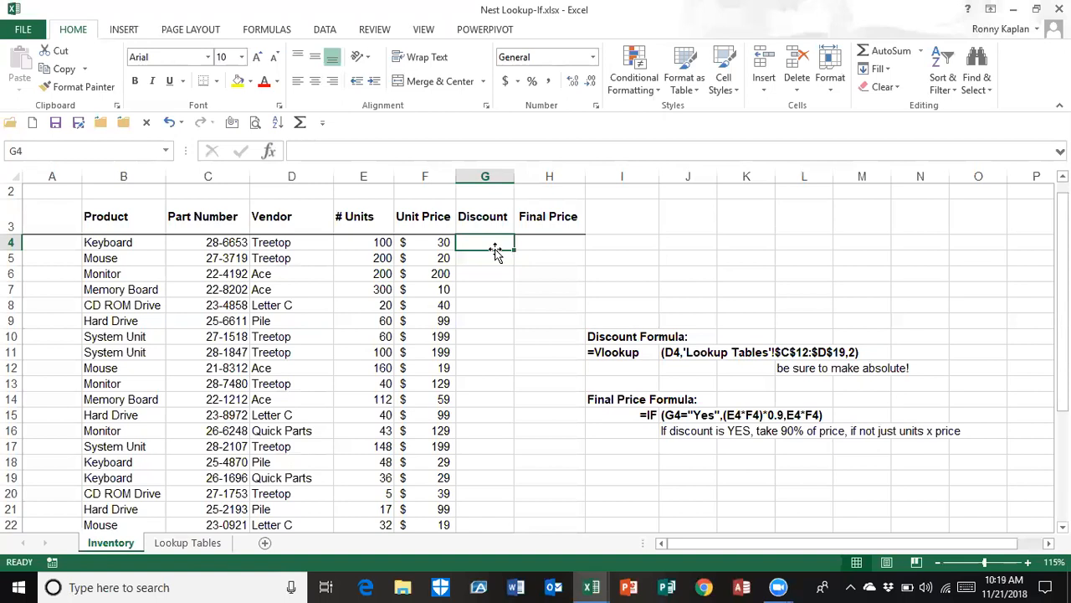
# Start a VLOOKUP formula in G4 of the Inventory sheet using vendor cell D4 as the lookup value
pyautogui.write('=vl')
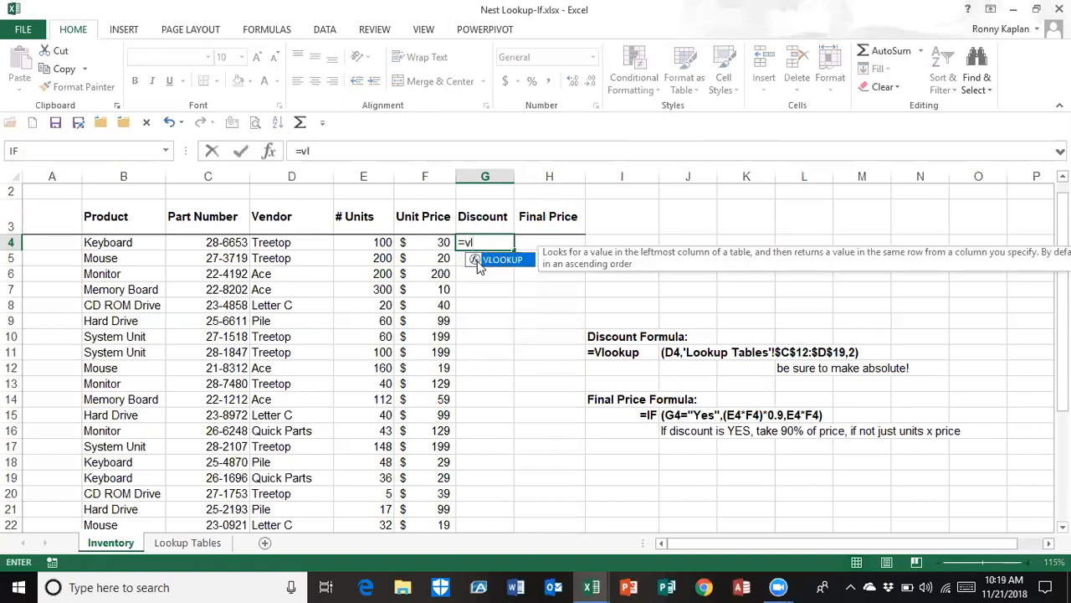
pyautogui.doubleClick(478, 265)
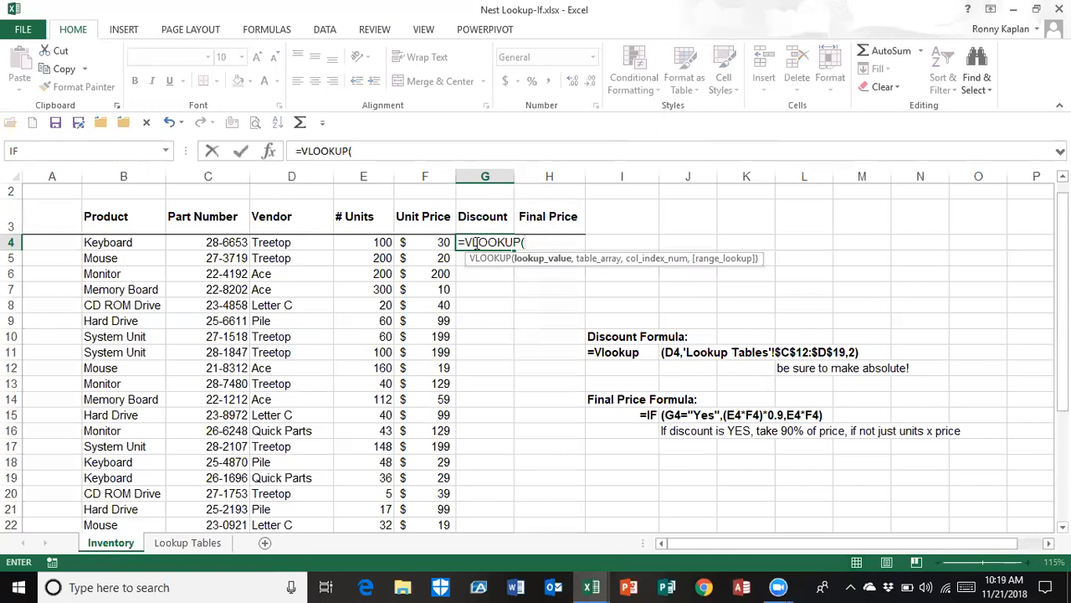
pyautogui.click(272, 152)
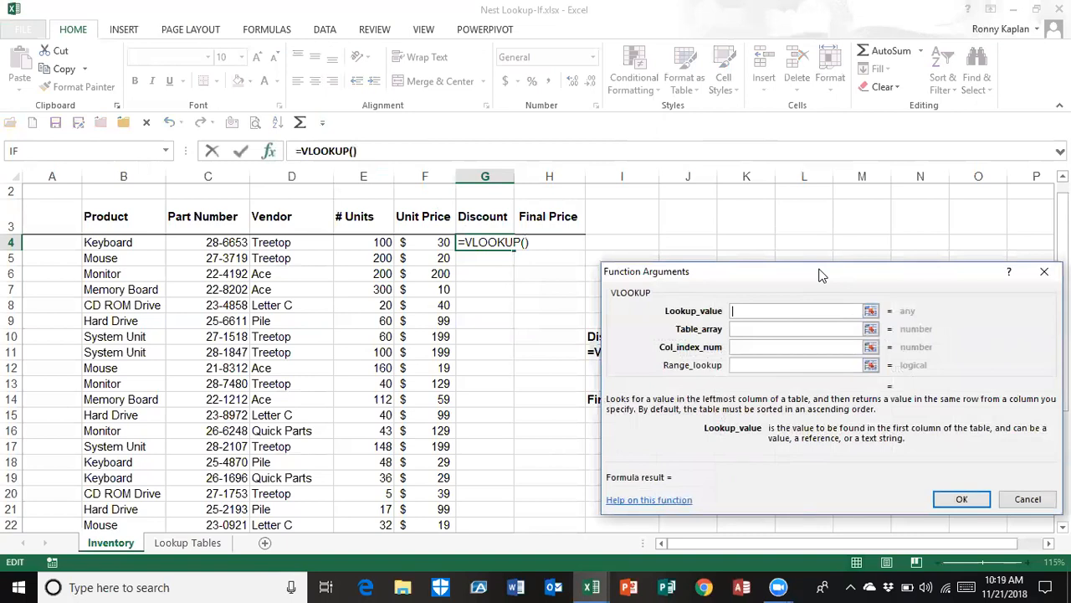
pyautogui.moveTo(820, 275); pyautogui.dragTo(832, 85)
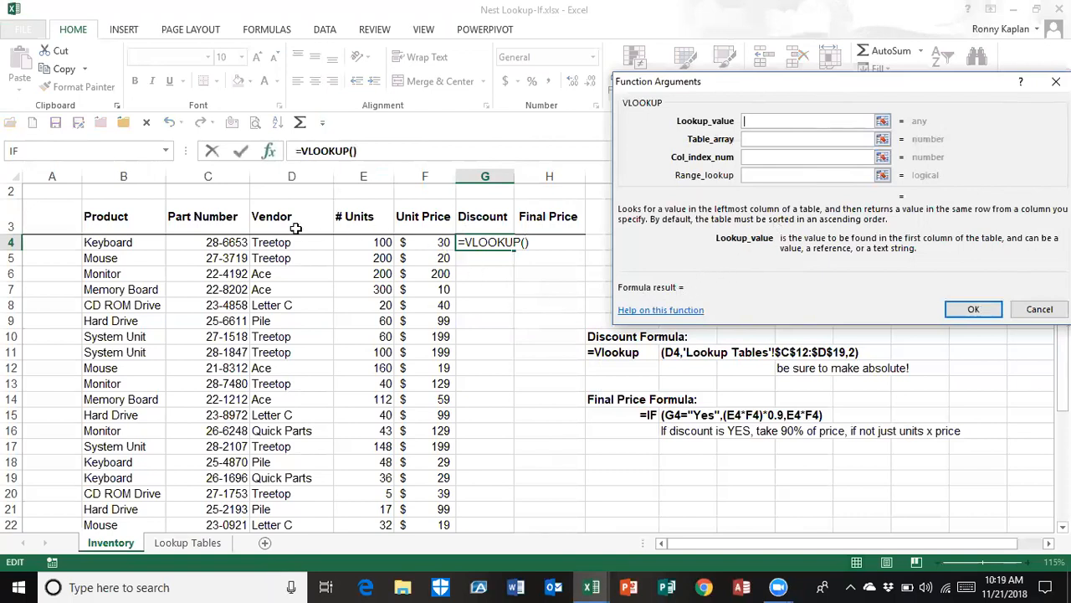
pyautogui.click(286, 241)
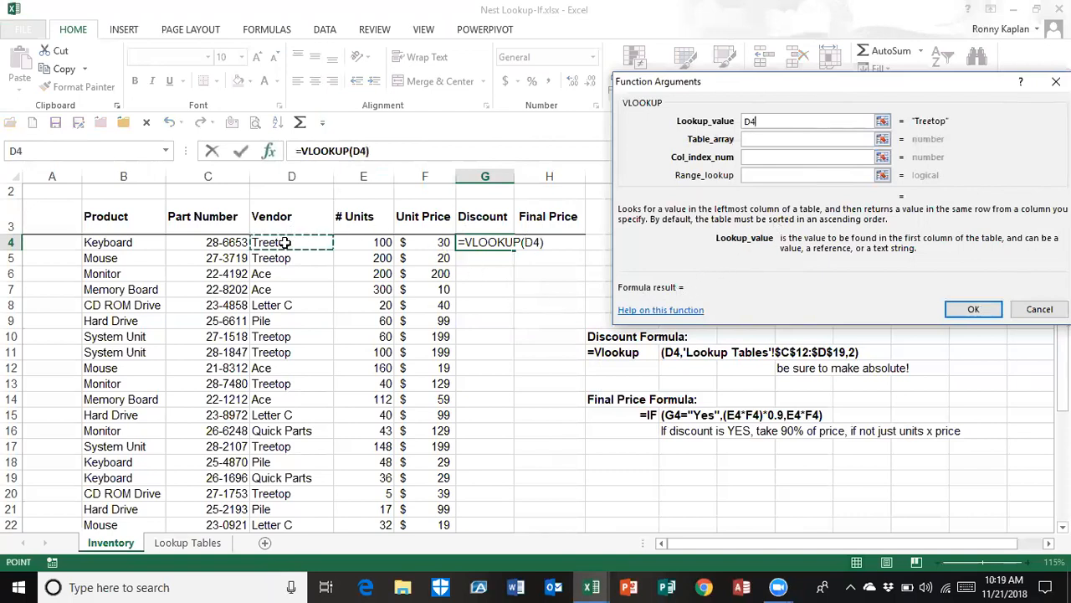
# Complete G4's VLOOKUP with table array 'Lookup Tables'!C12:D19 and column index 2, and fill it down the Discount column
pyautogui.click(750, 138)
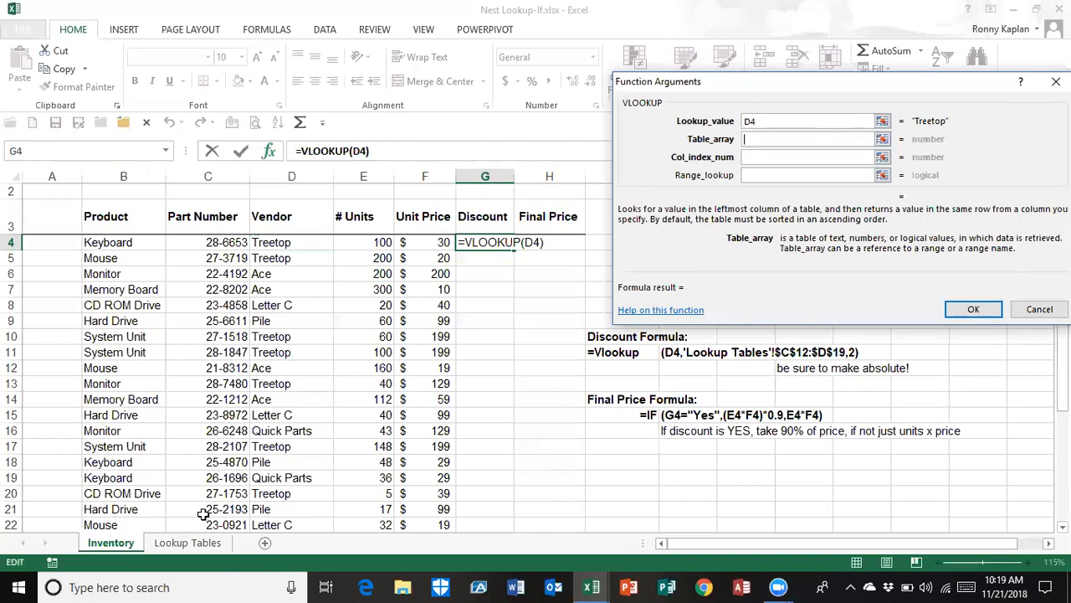
pyautogui.click(189, 543)
pyautogui.moveTo(152, 350); pyautogui.dragTo(210, 444)
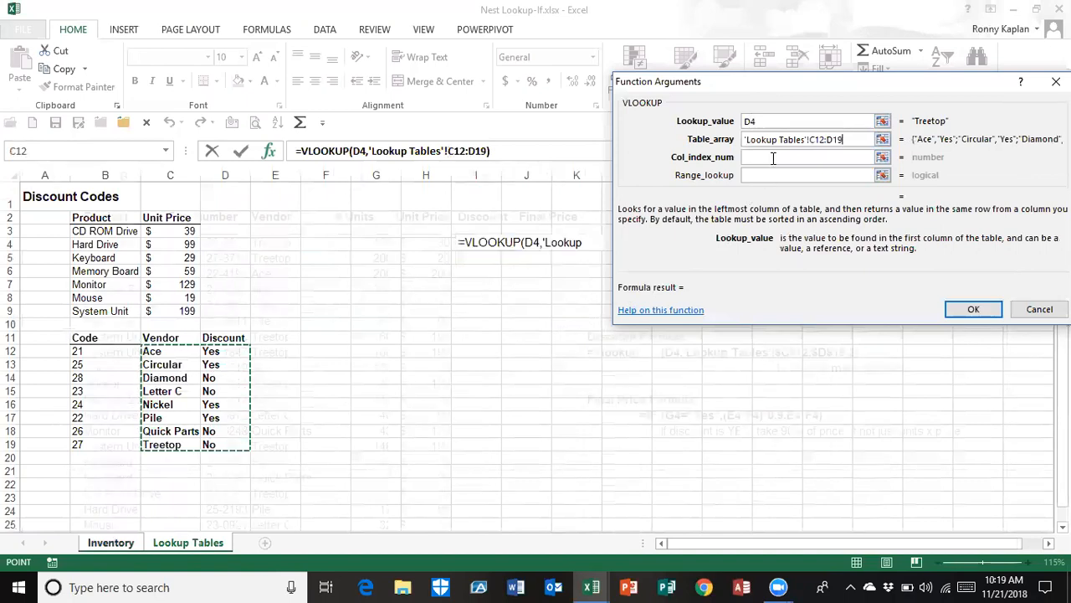
pyautogui.click(773, 158)
pyautogui.write('2')
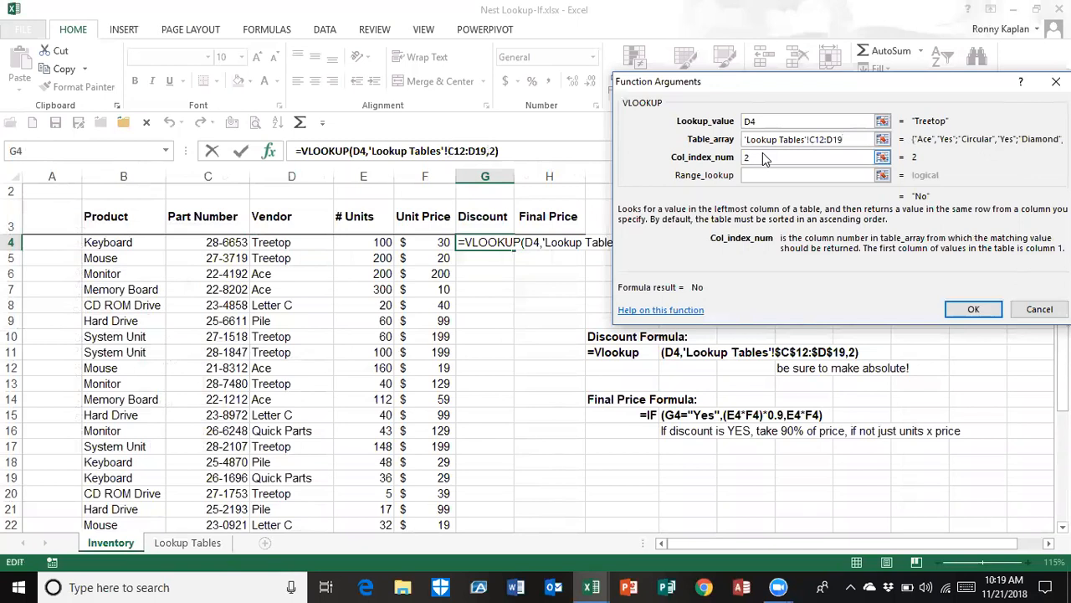
pyautogui.click(972, 308)
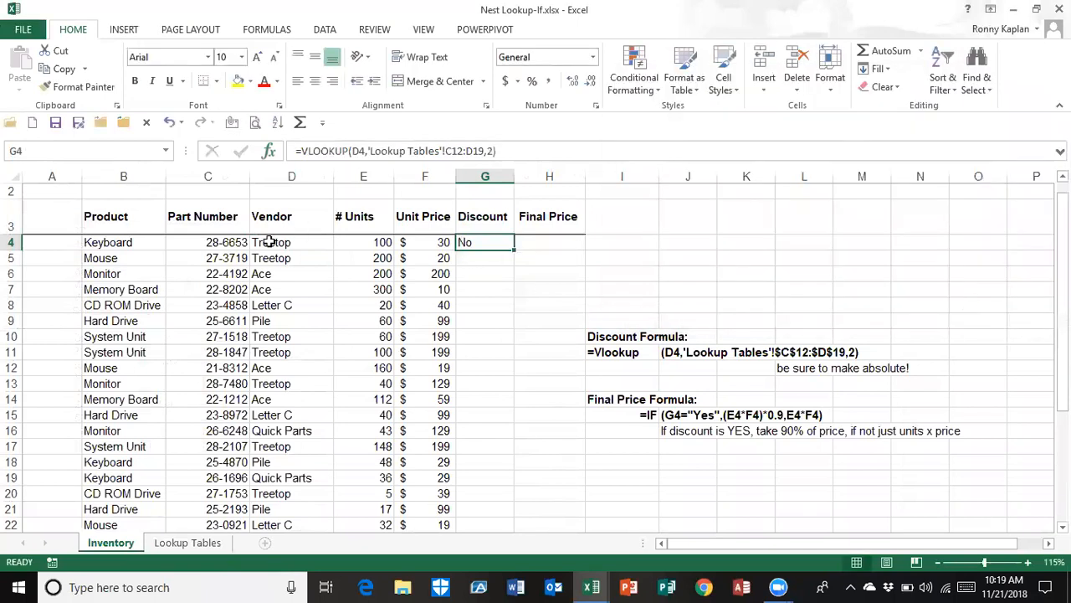
pyautogui.doubleClick(513, 249)
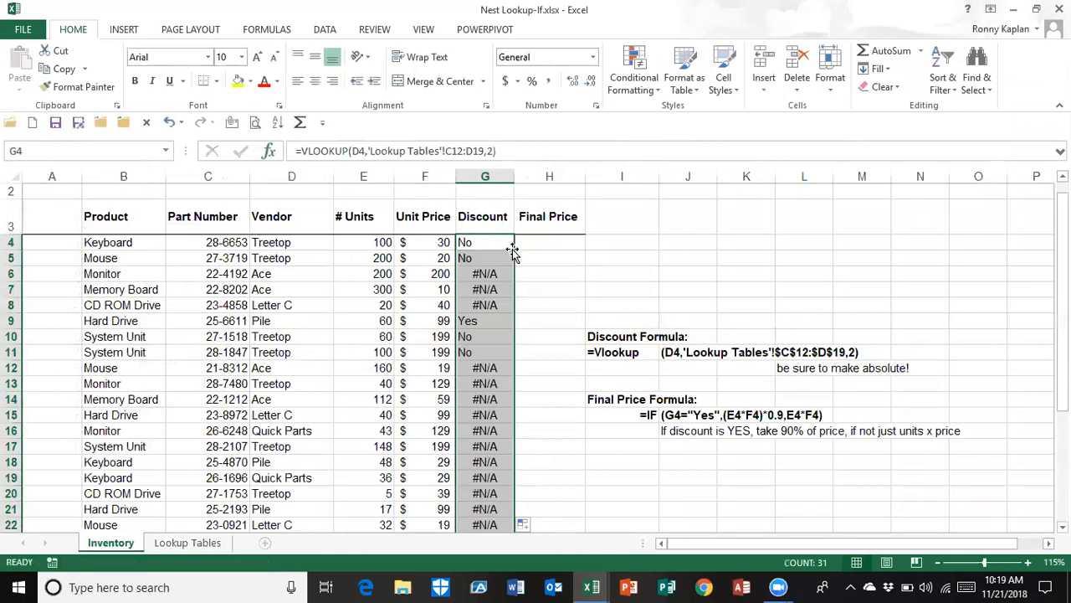
# Make the table array in G4's VLOOKUP absolute as $C$12:$D$19 and refill the formula down the Discount column
pyautogui.click(474, 243)
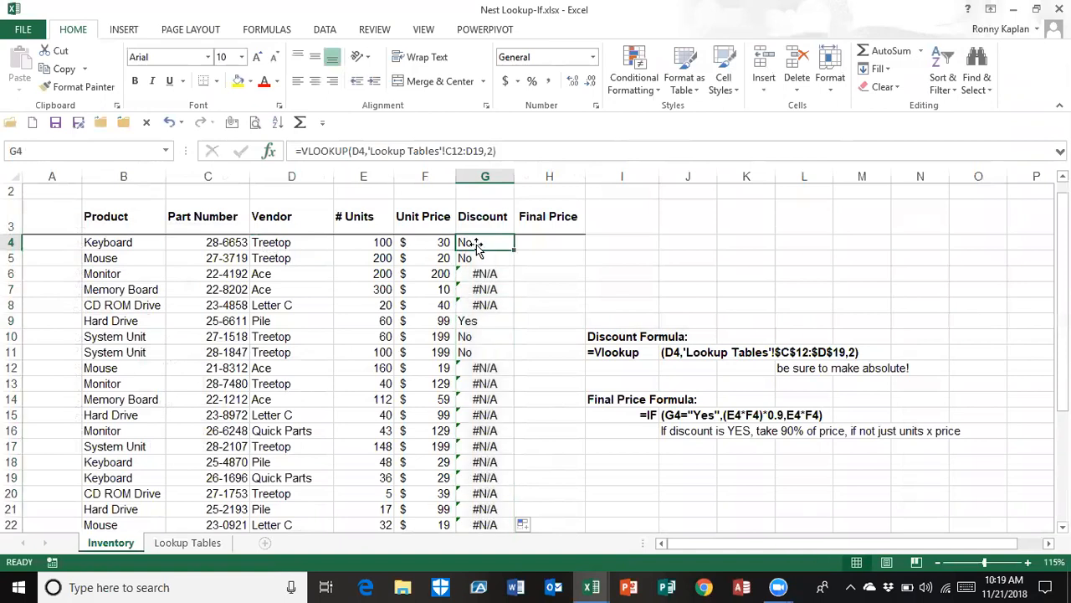
pyautogui.click(270, 153)
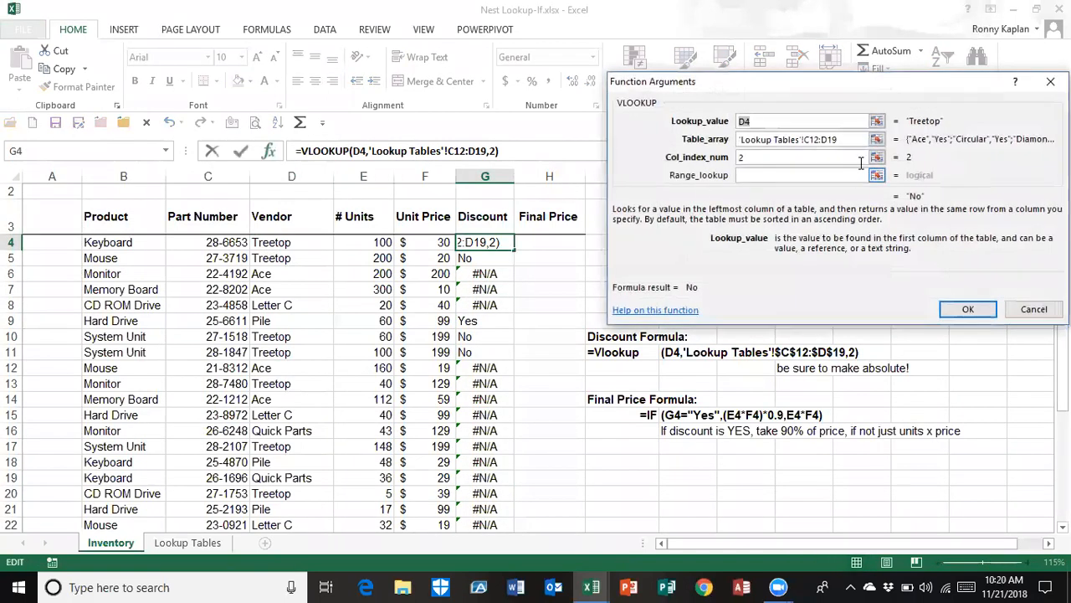
pyautogui.click(811, 140)
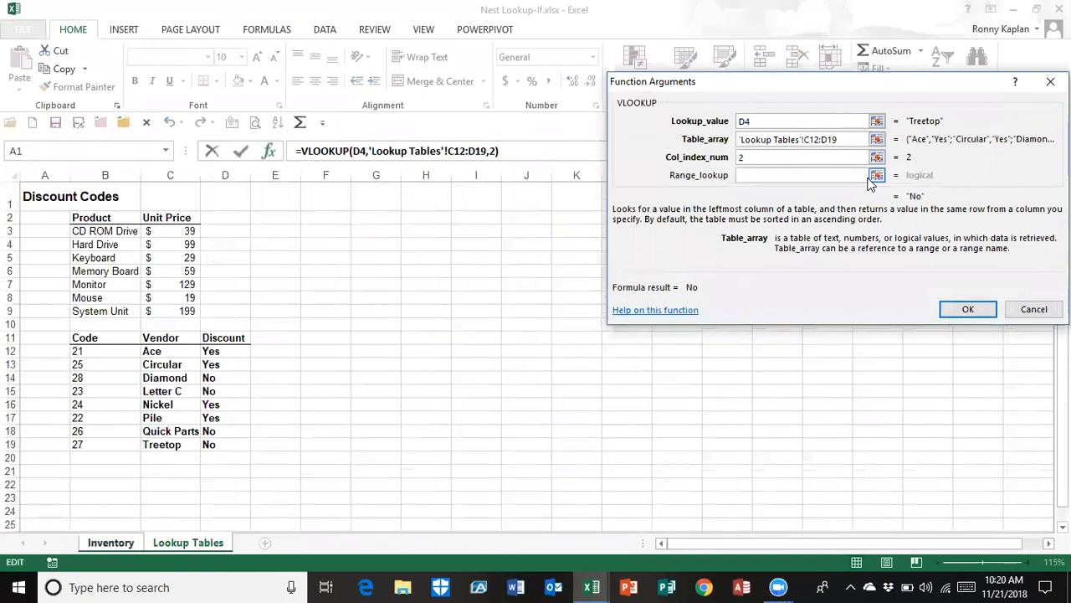
pyautogui.press('F4')
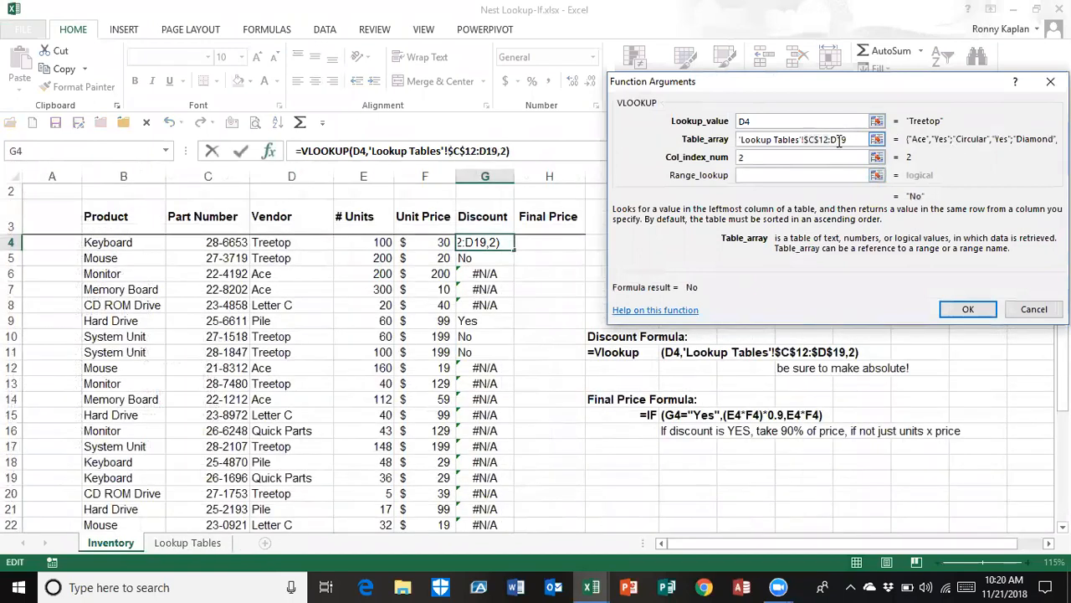
pyautogui.click(838, 141)
pyautogui.press('F4')
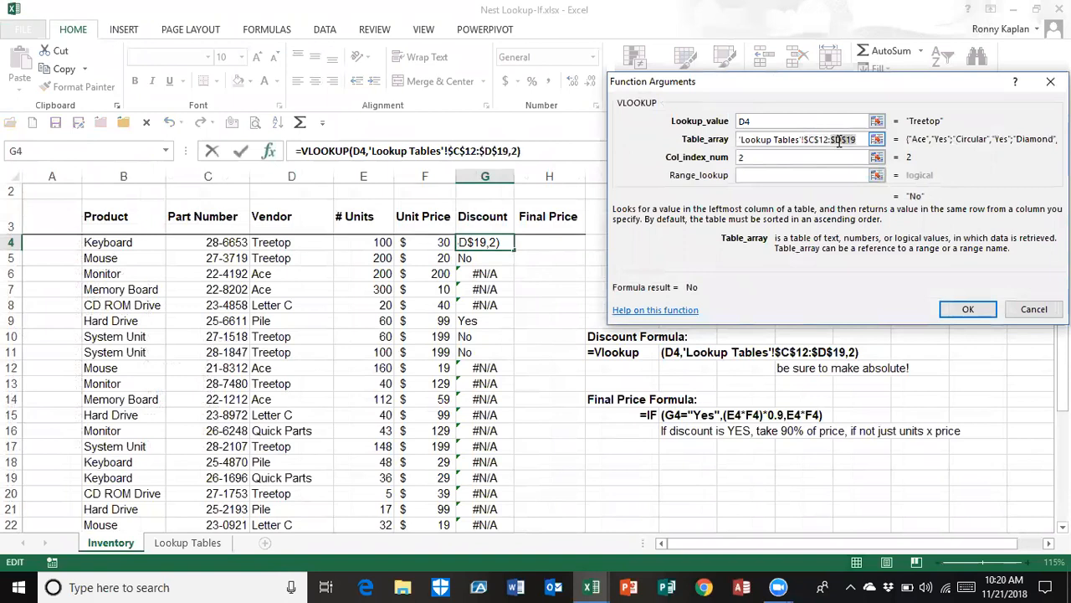
pyautogui.click(971, 310)
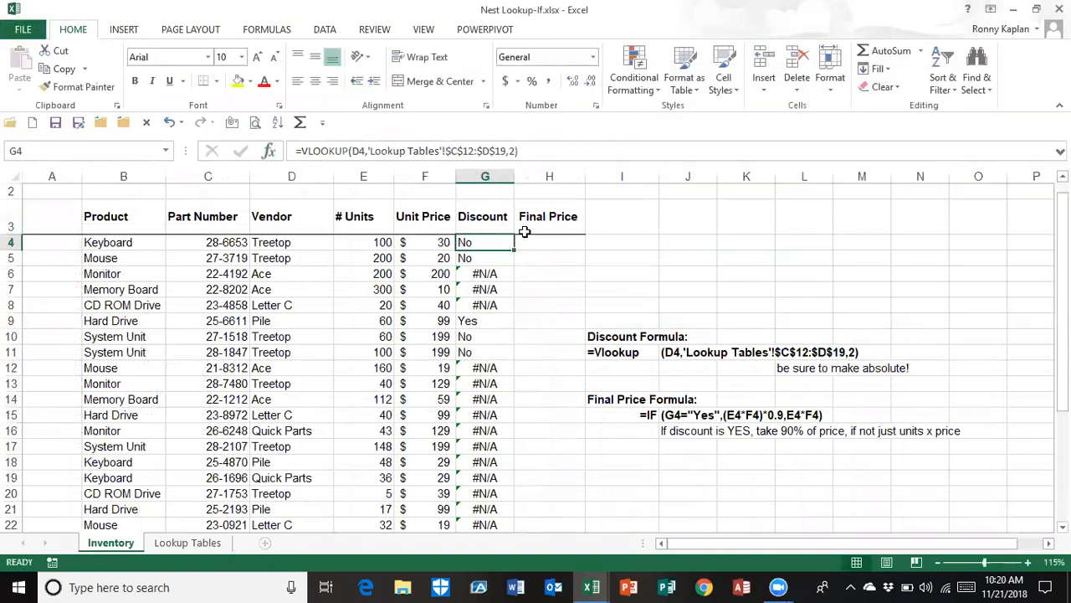
pyautogui.doubleClick(513, 252)
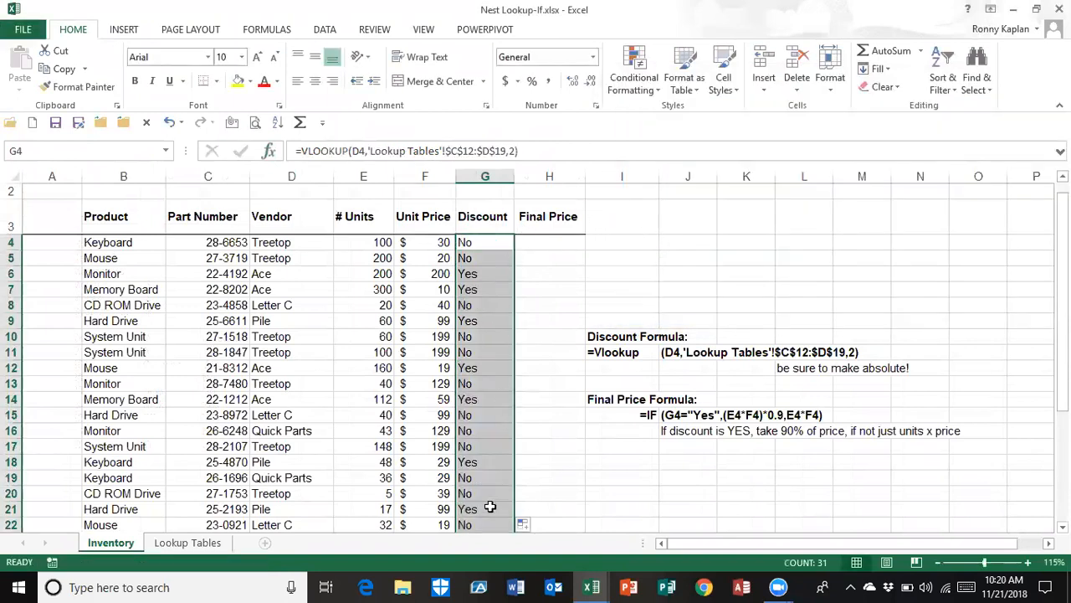
# Examine on the Lookup Tables sheet how a relative table range shifts down row by row compared with the fixed C12:D19
pyautogui.click(203, 545)
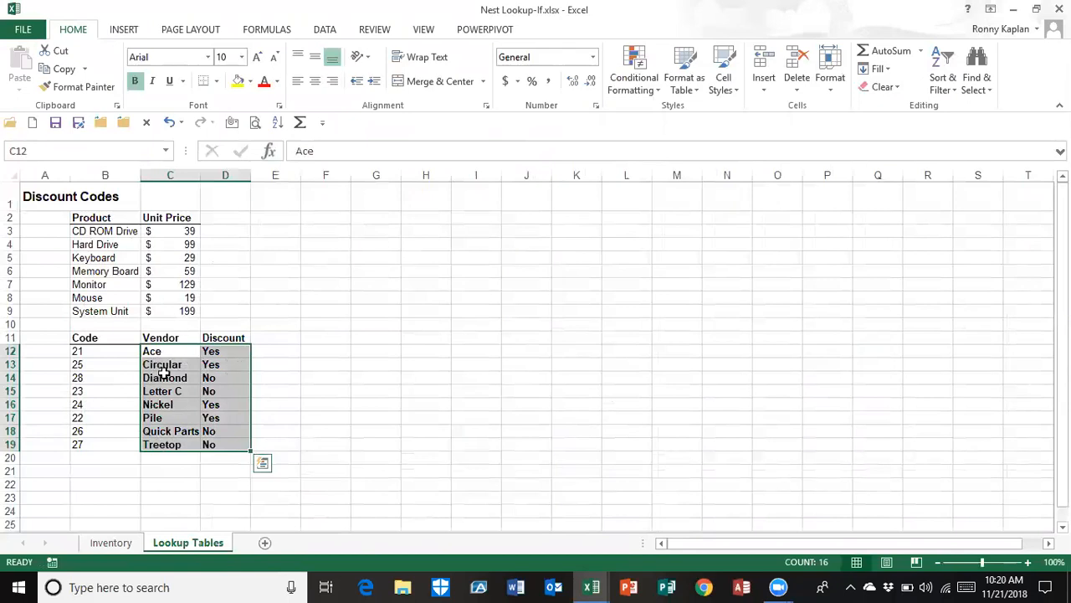
pyautogui.moveTo(147, 365); pyautogui.dragTo(210, 461)
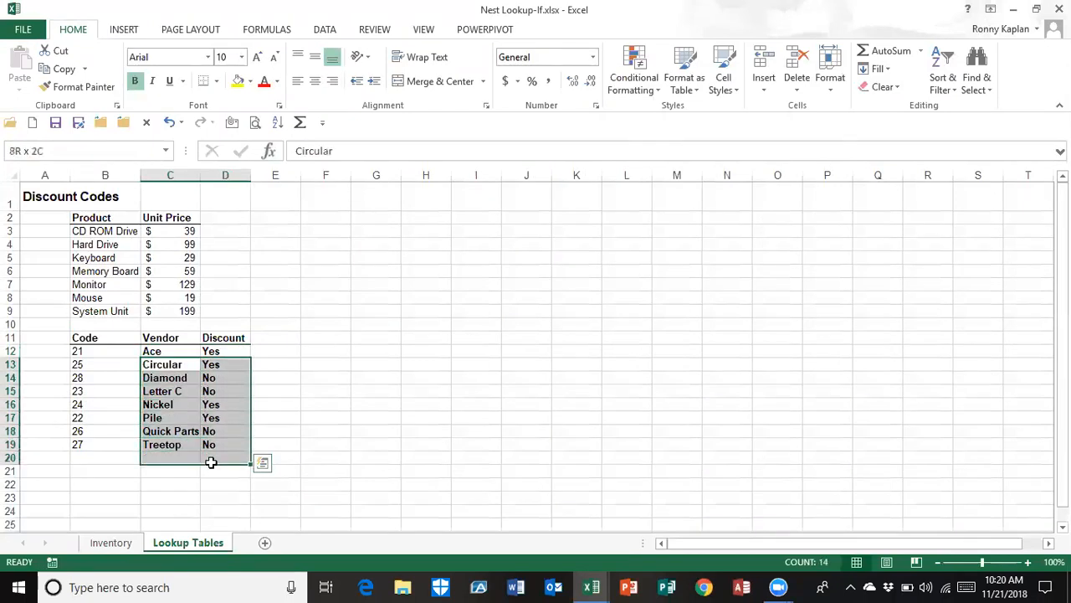
pyautogui.moveTo(147, 377); pyautogui.dragTo(215, 483)
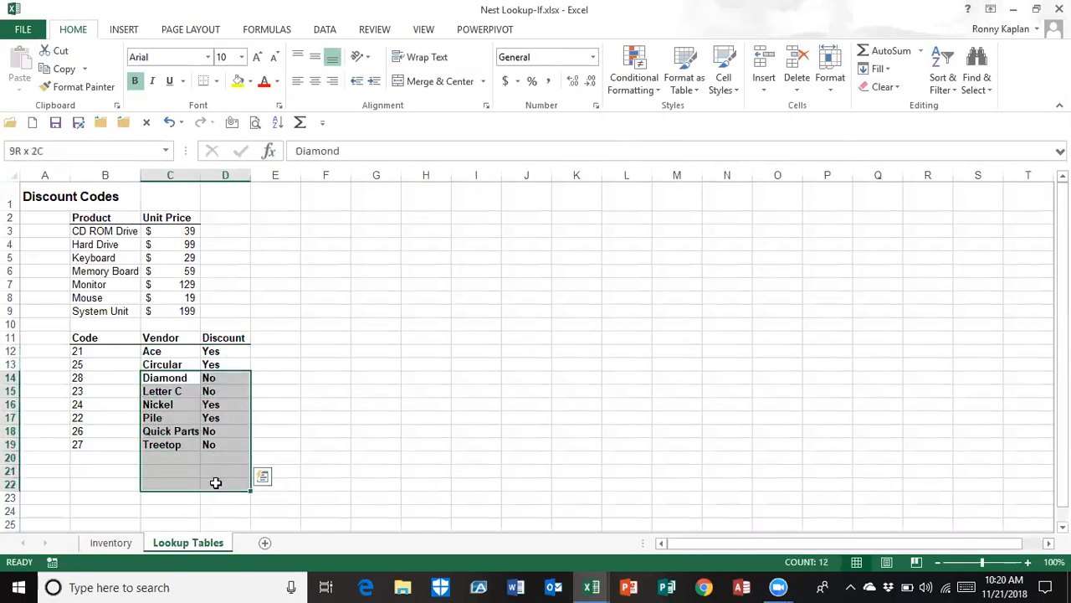
pyautogui.click(160, 404)
pyautogui.moveTo(160, 405); pyautogui.dragTo(230, 498)
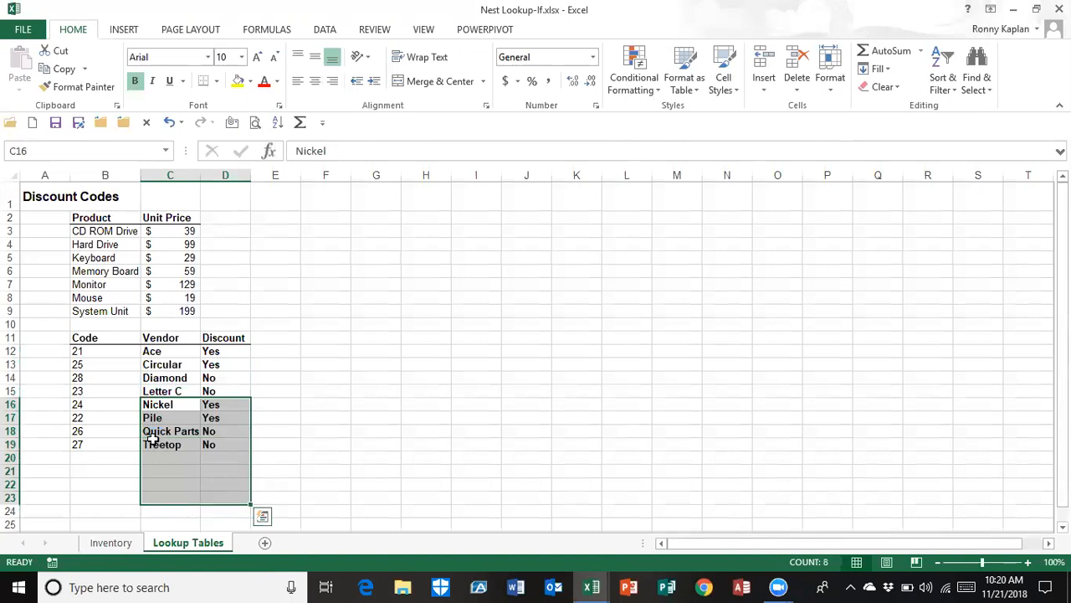
pyautogui.moveTo(151, 457); pyautogui.dragTo(266, 521)
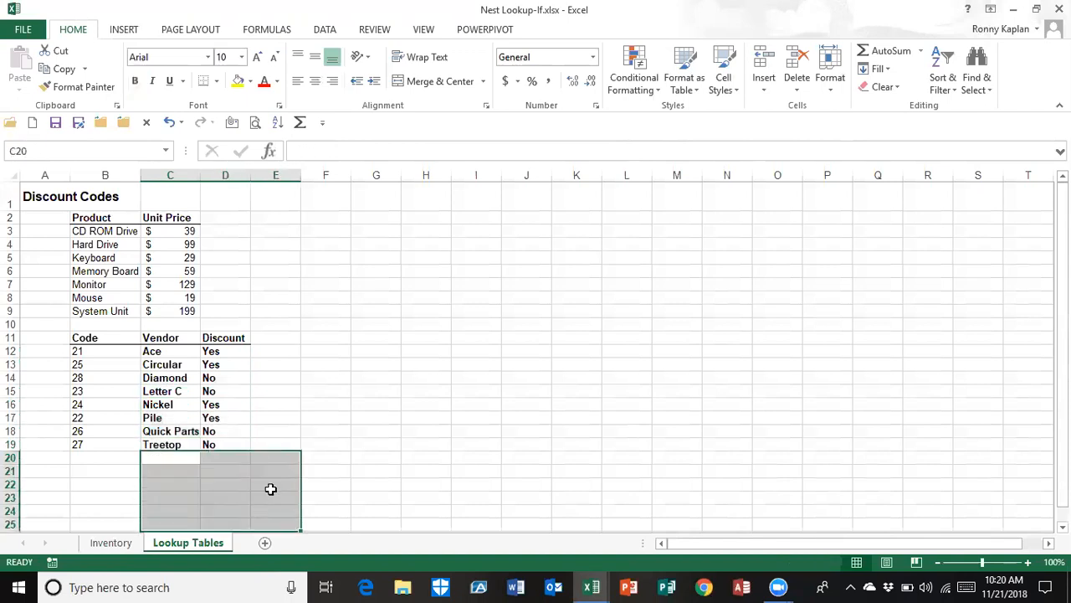
pyautogui.moveTo(155, 351); pyautogui.dragTo(224, 444)
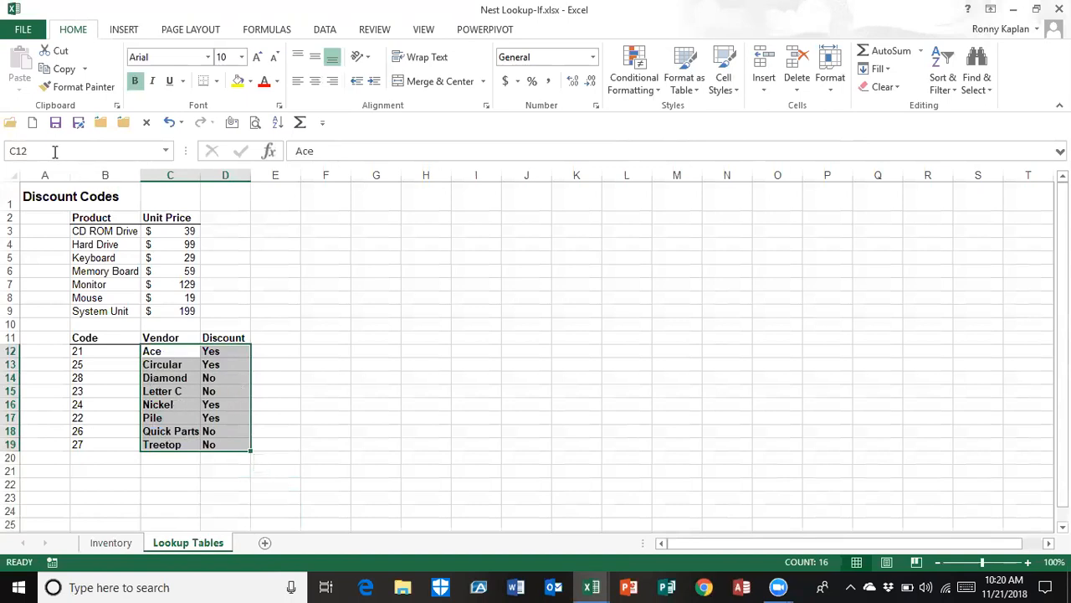
pyautogui.click(122, 545)
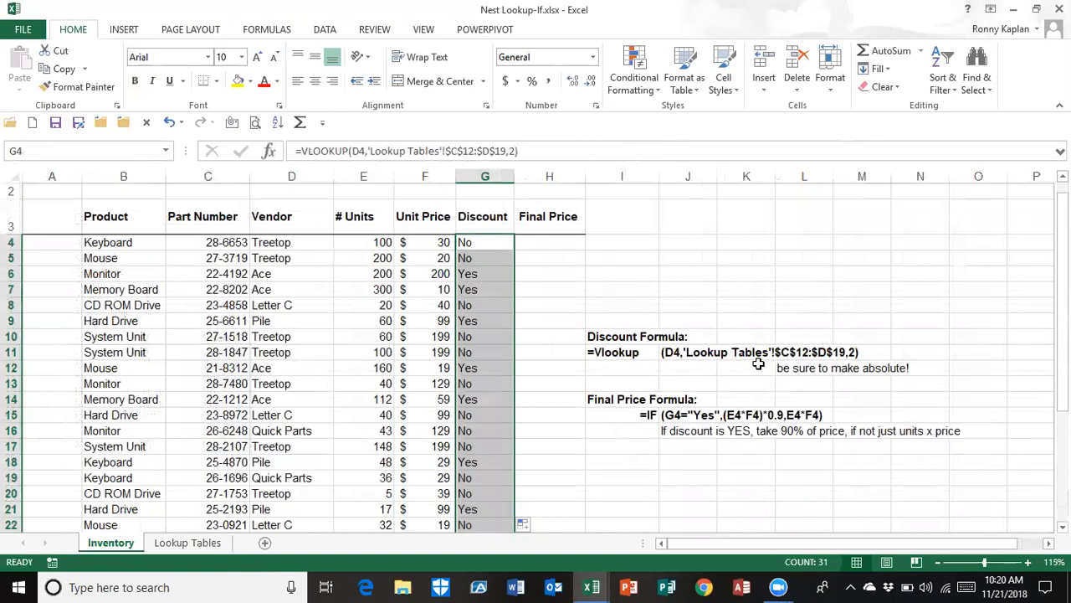
# Start an IF formula in H4 of the Final Price column with the logical test G4="yes"
pyautogui.click(559, 244)
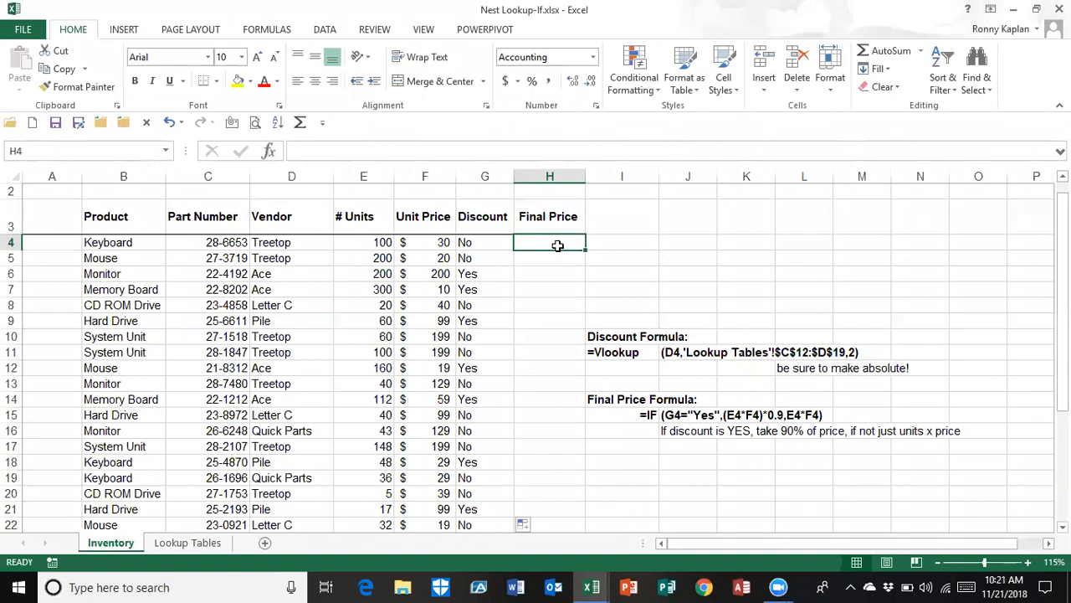
pyautogui.write('=')
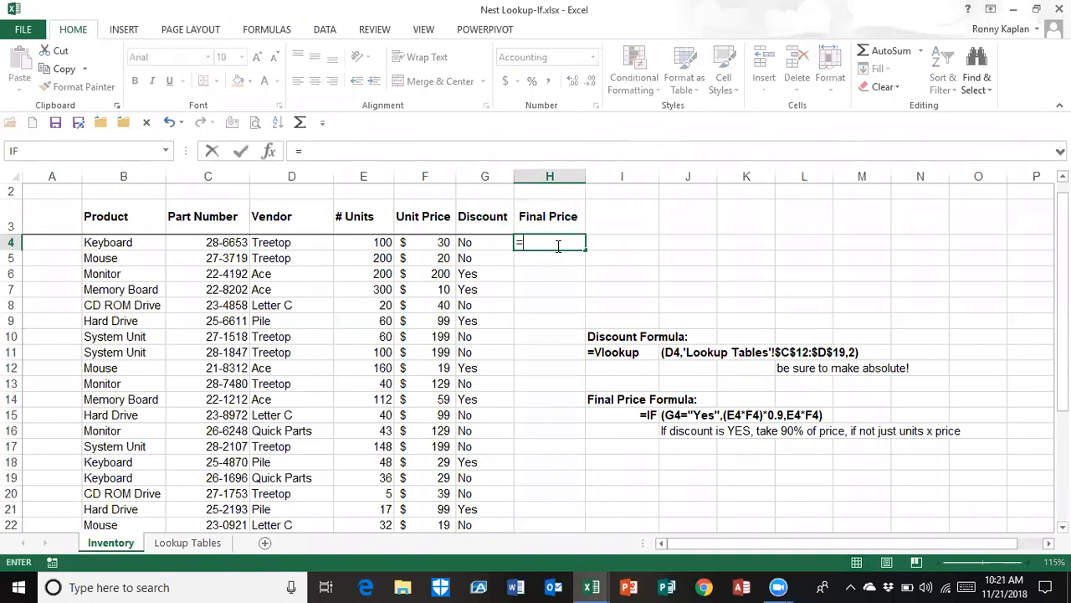
pyautogui.write('IF')
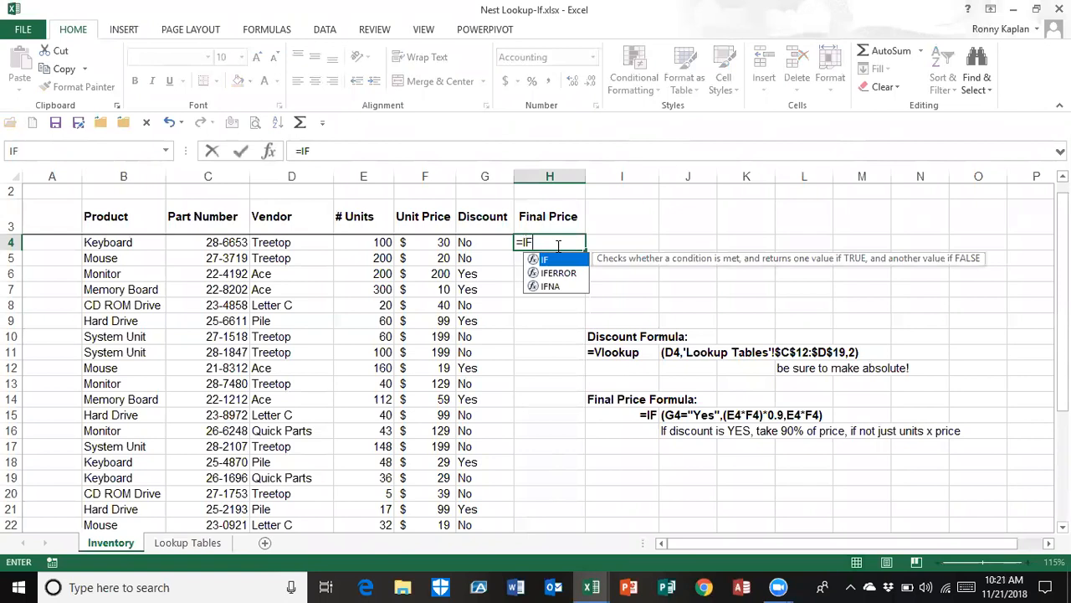
pyautogui.write('(')
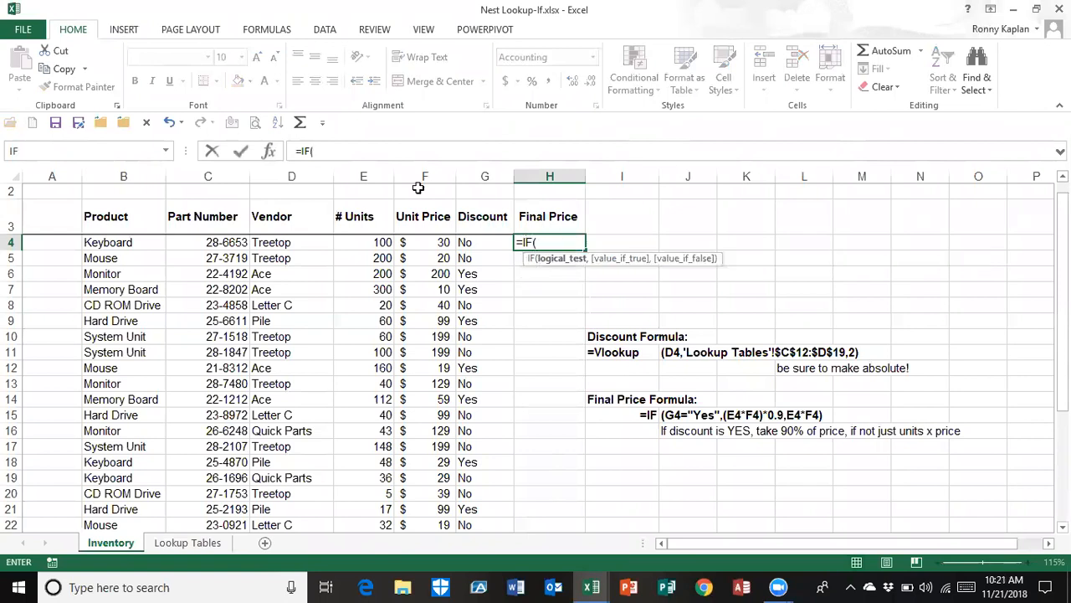
pyautogui.click(268, 152)
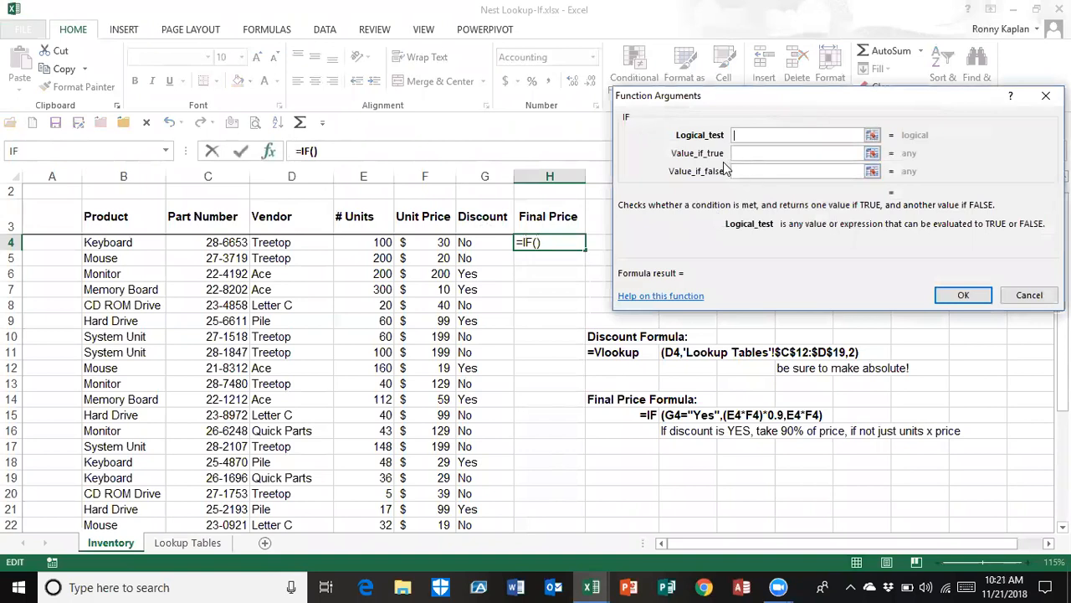
pyautogui.click(462, 242)
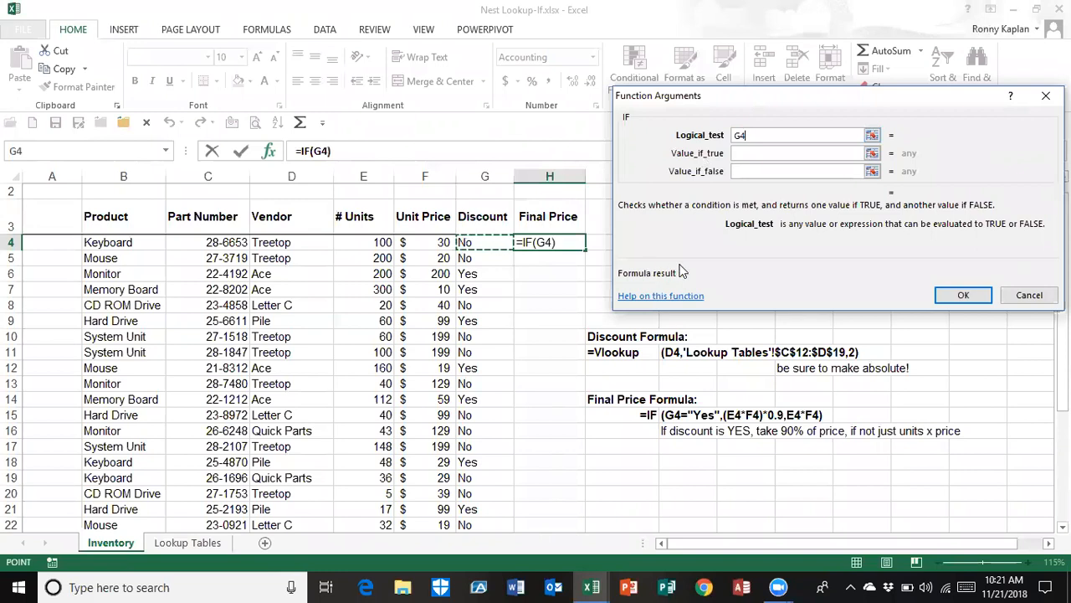
pyautogui.write('=')
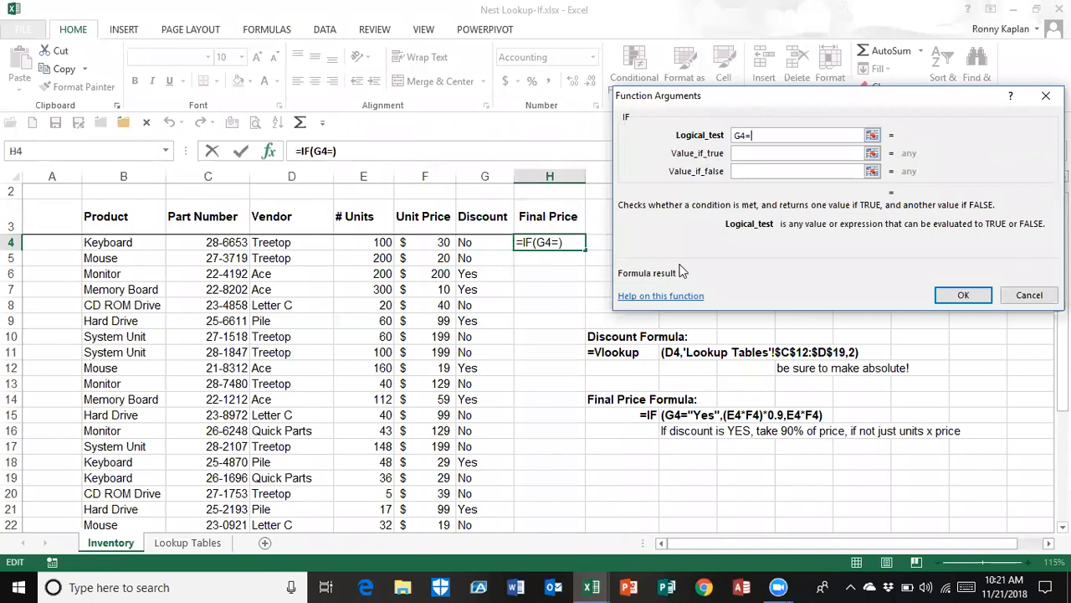
pyautogui.write('"yes"')
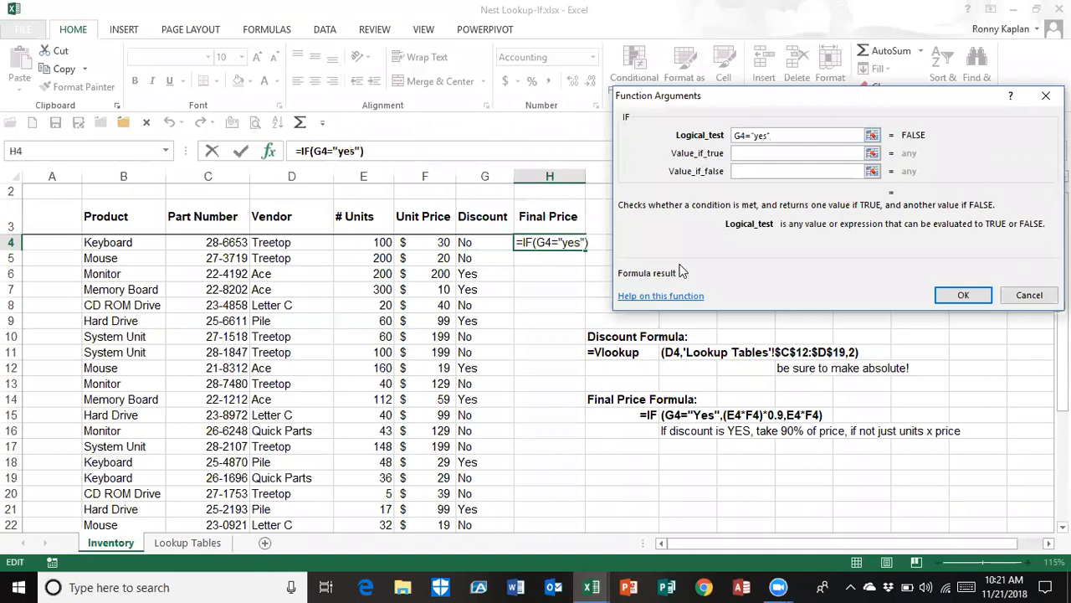
# Enter units times unit price with the discount factor, (E4*F4)*.9*, as the value if true of H4's IF formula
pyautogui.click(751, 153)
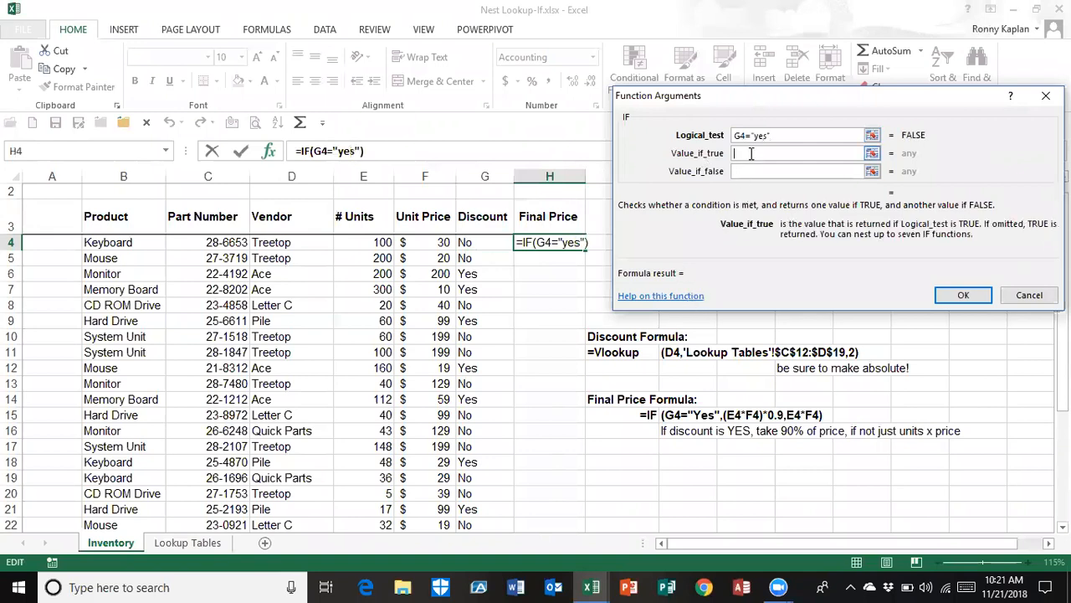
pyautogui.click(371, 243)
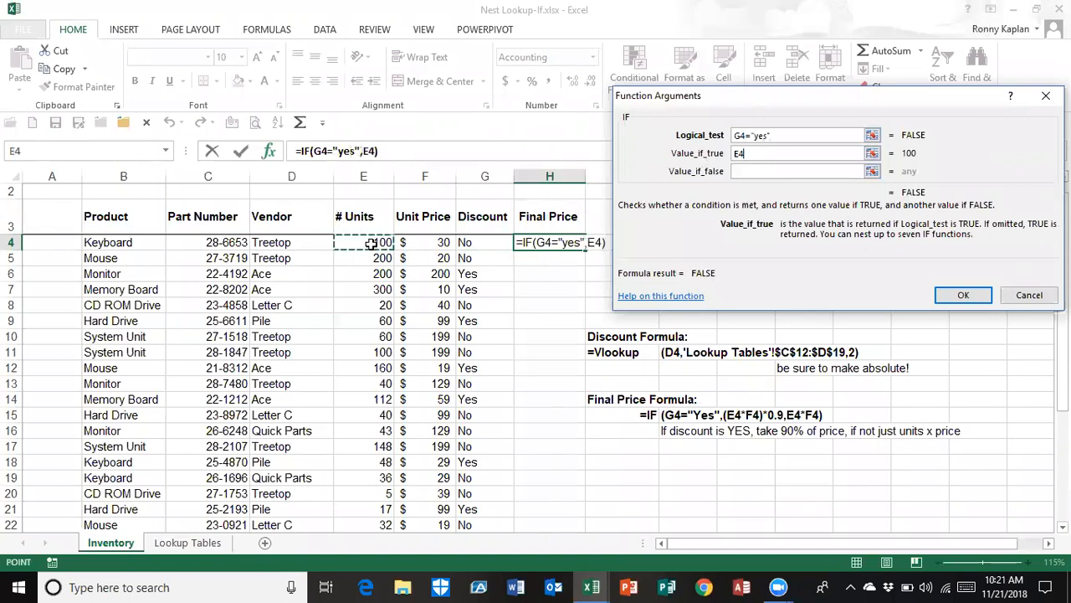
pyautogui.write('*')
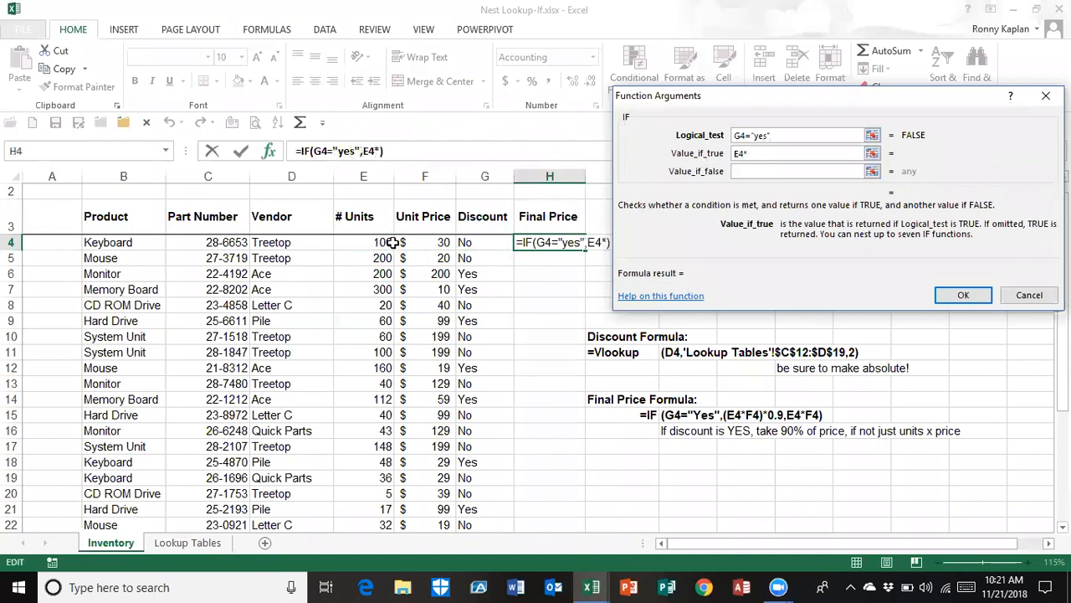
pyautogui.click(417, 246)
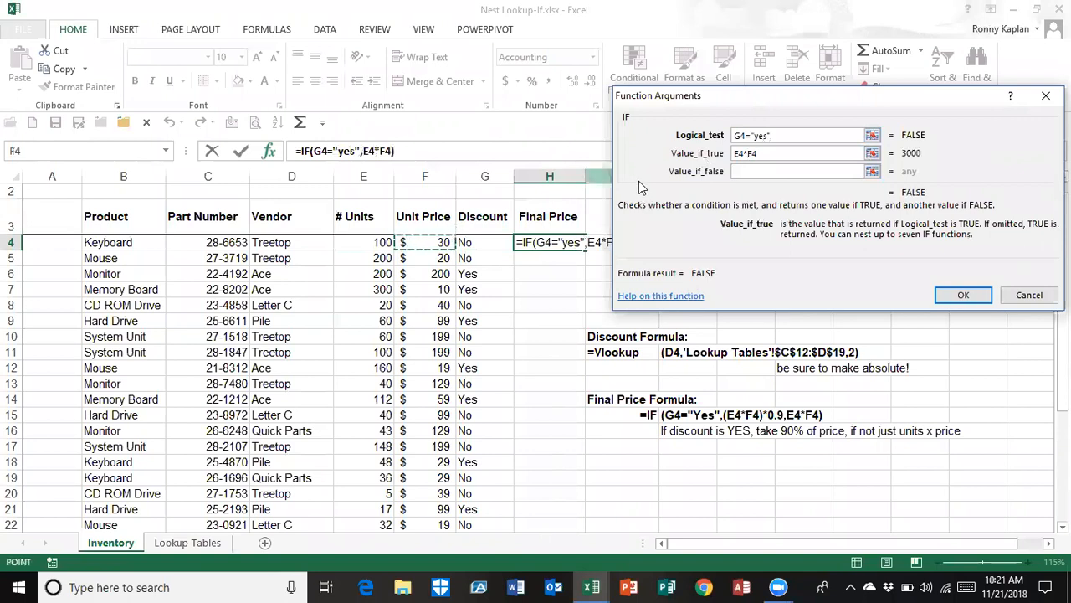
pyautogui.write(')')
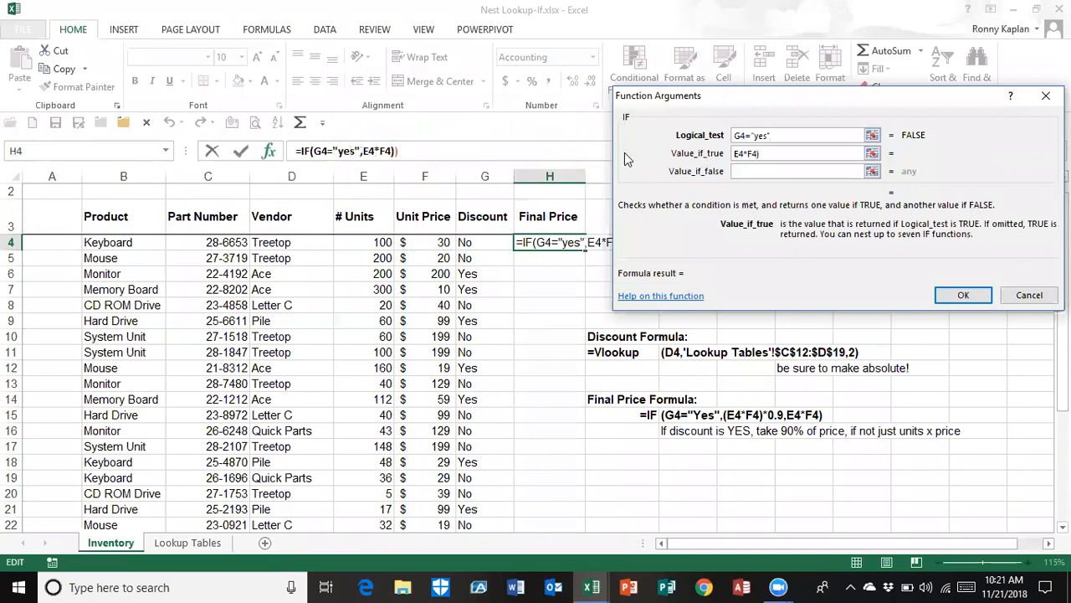
pyautogui.click(738, 155)
pyautogui.write('(')
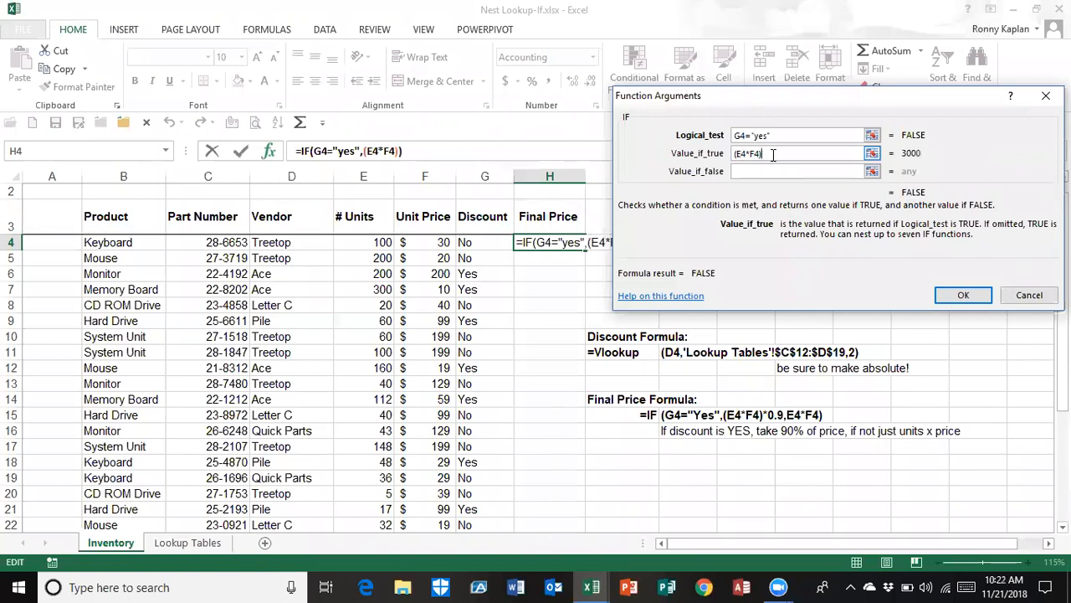
pyautogui.write('*.9*')
# Complete H4's IF formula with F4*E4 as the value if false and fill it down the Final Price column
pyautogui.click(760, 171)
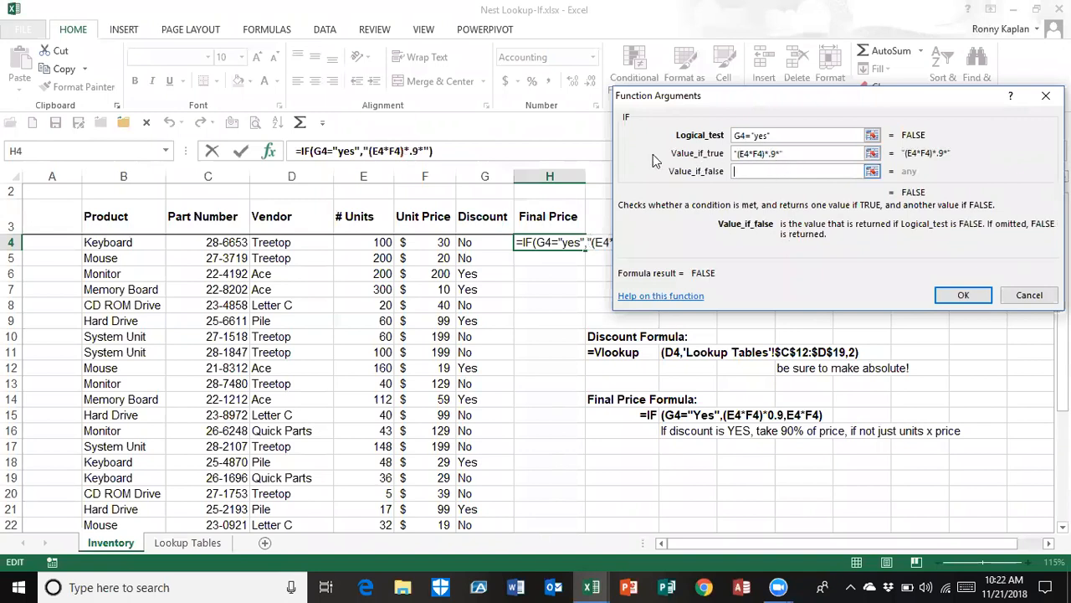
pyautogui.click(436, 242)
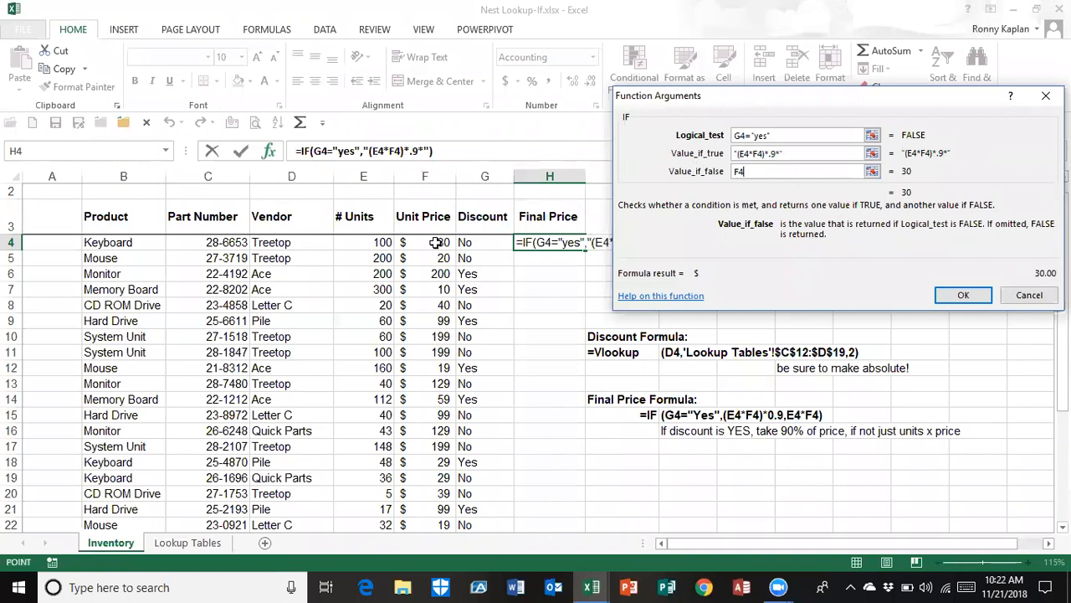
pyautogui.write('*')
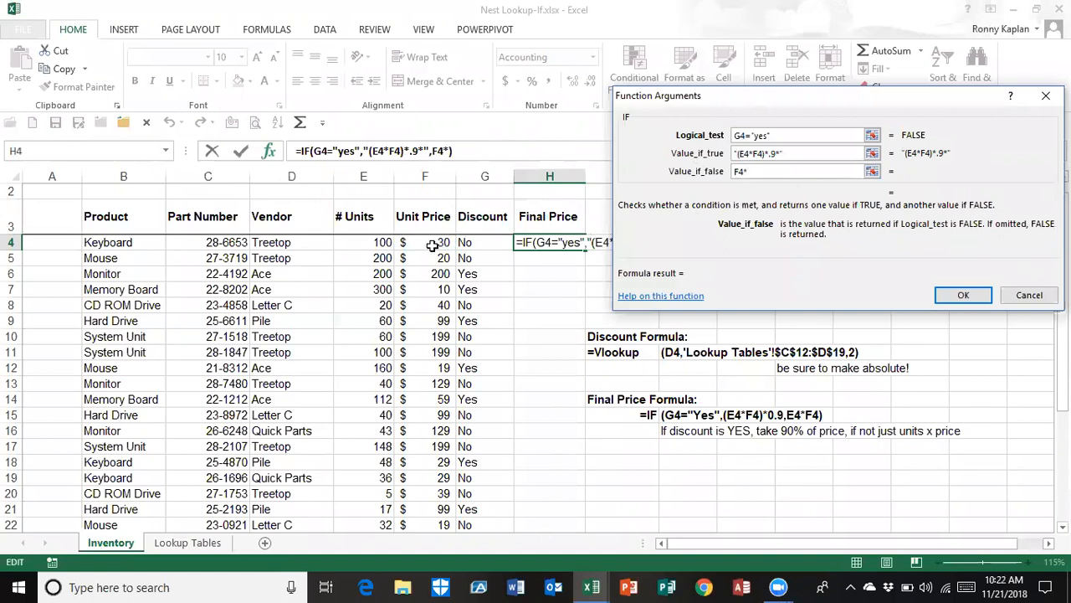
pyautogui.click(377, 247)
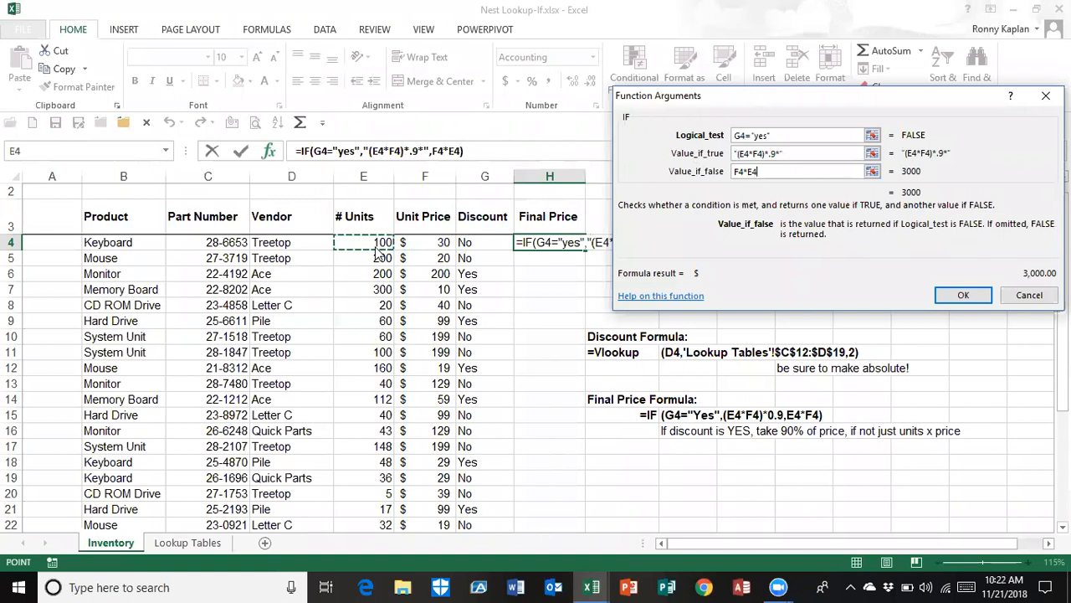
pyautogui.press('Return')
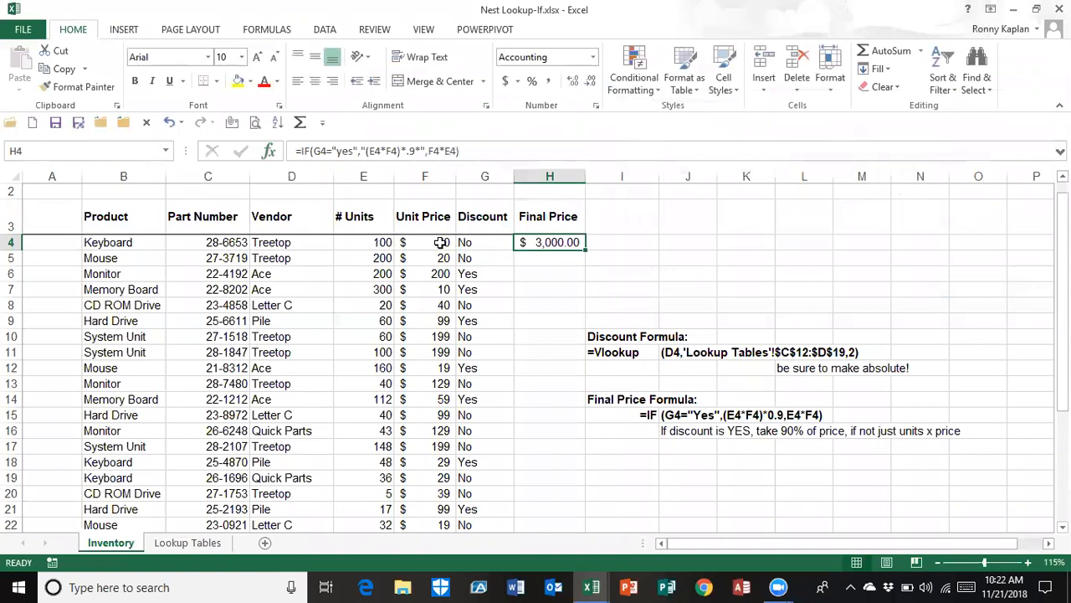
pyautogui.doubleClick(585, 249)
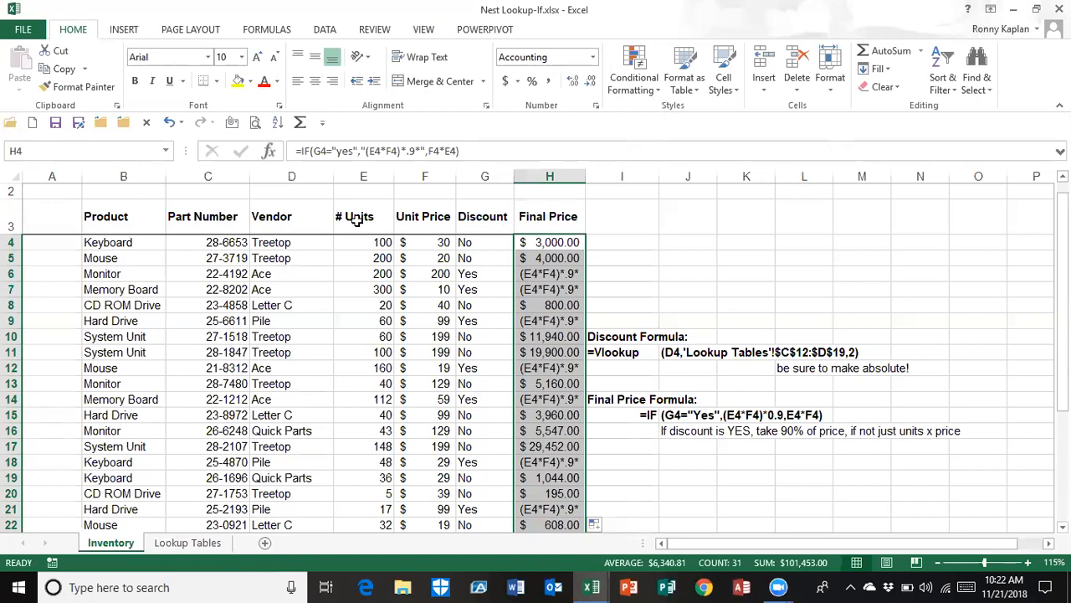
# Correct the value if true in H4's IF formula to (E4*F4)*.9 and refill the formula down the Final Price column
pyautogui.click(523, 242)
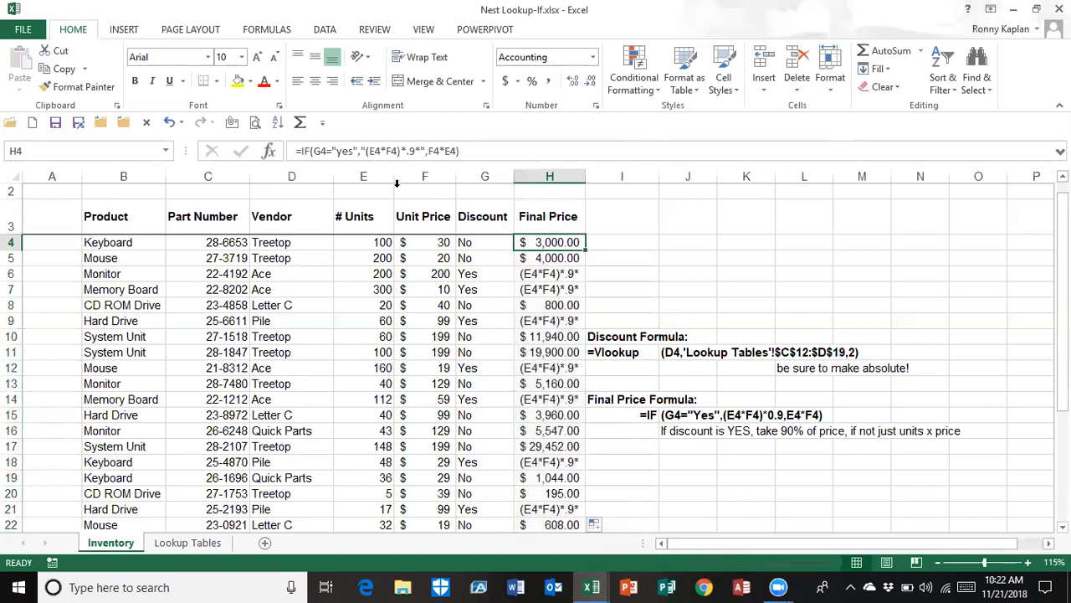
pyautogui.click(268, 151)
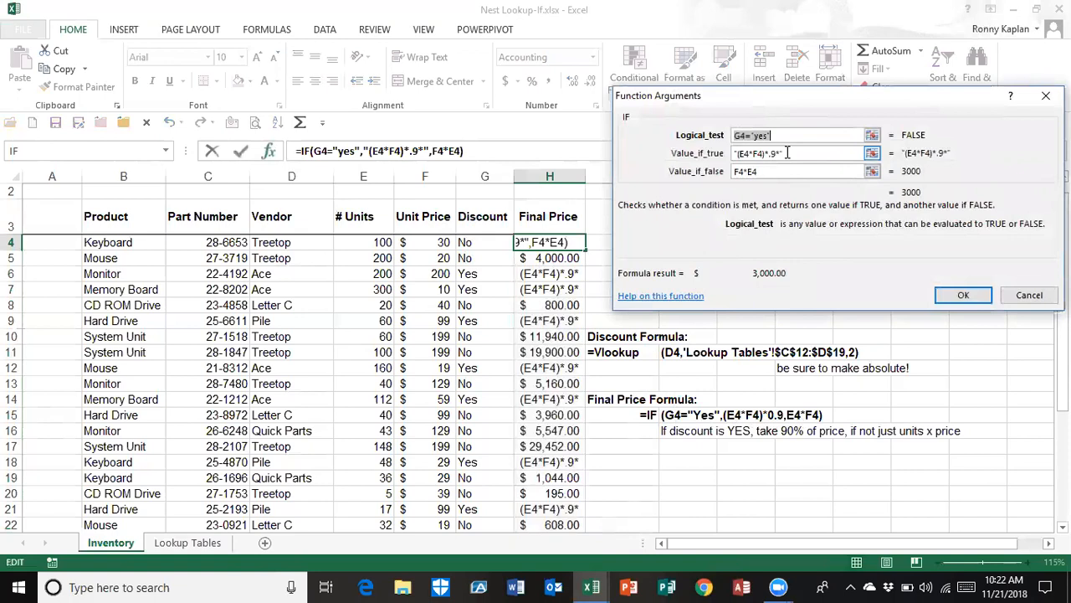
pyautogui.click(741, 152)
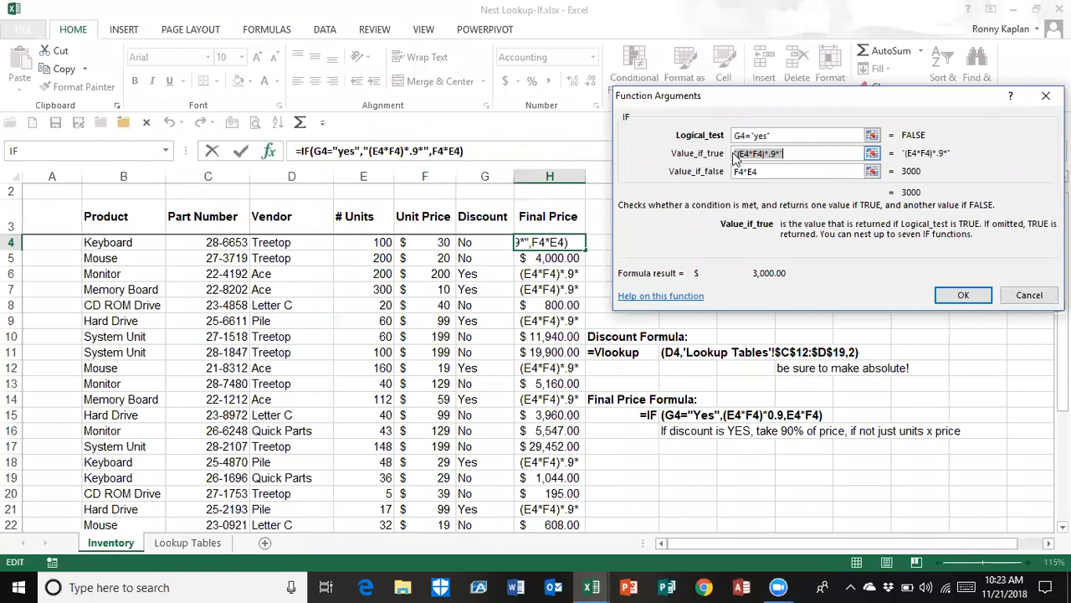
pyautogui.click(738, 153)
pyautogui.press('BackSpace')
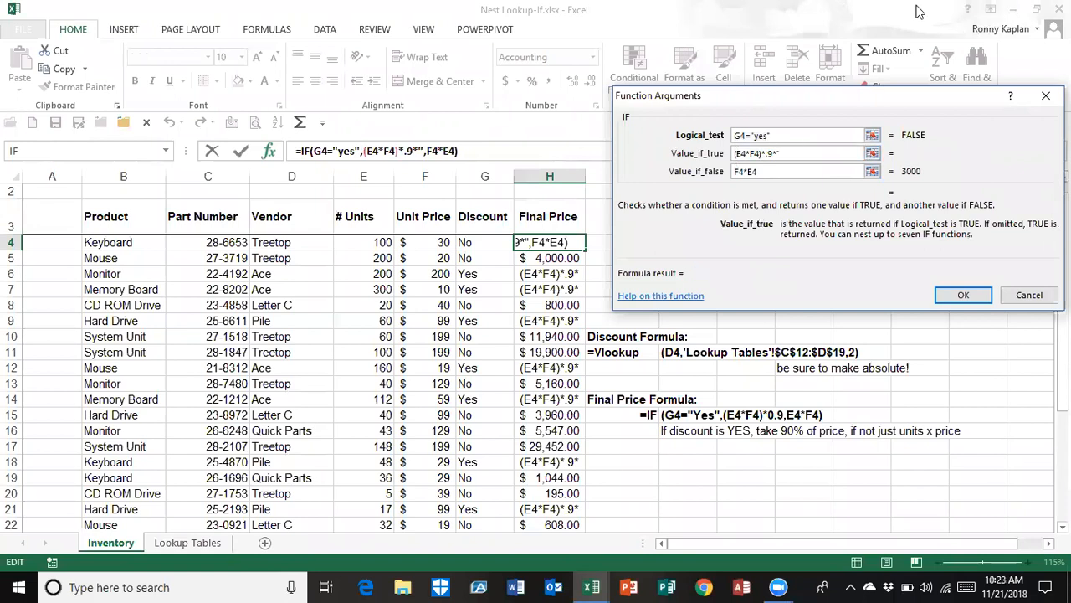
pyautogui.click(785, 150)
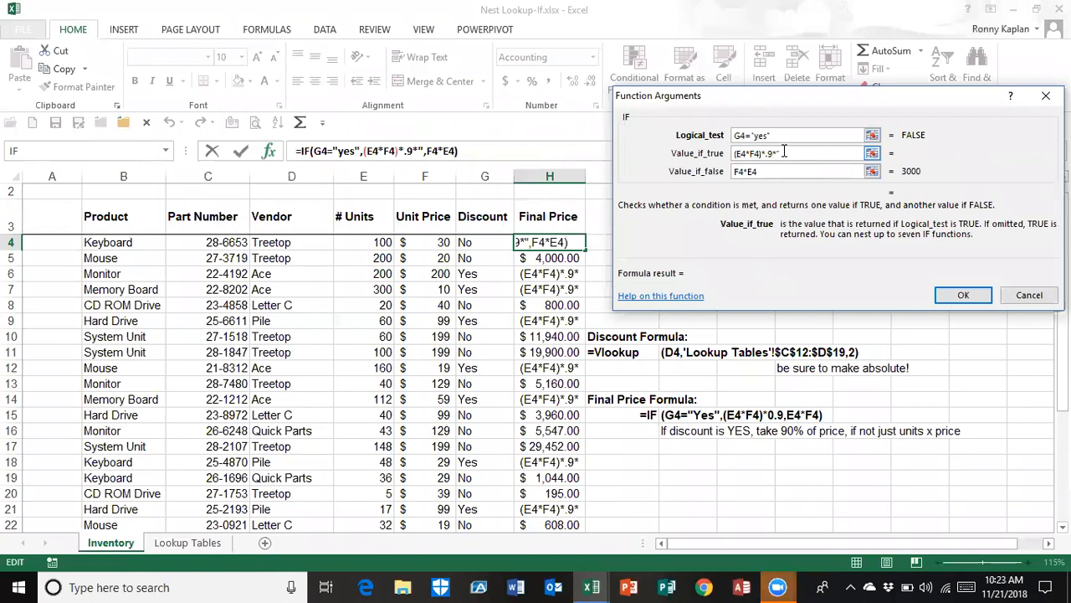
pyautogui.press('BackSpace')
pyautogui.press('BackSpace')
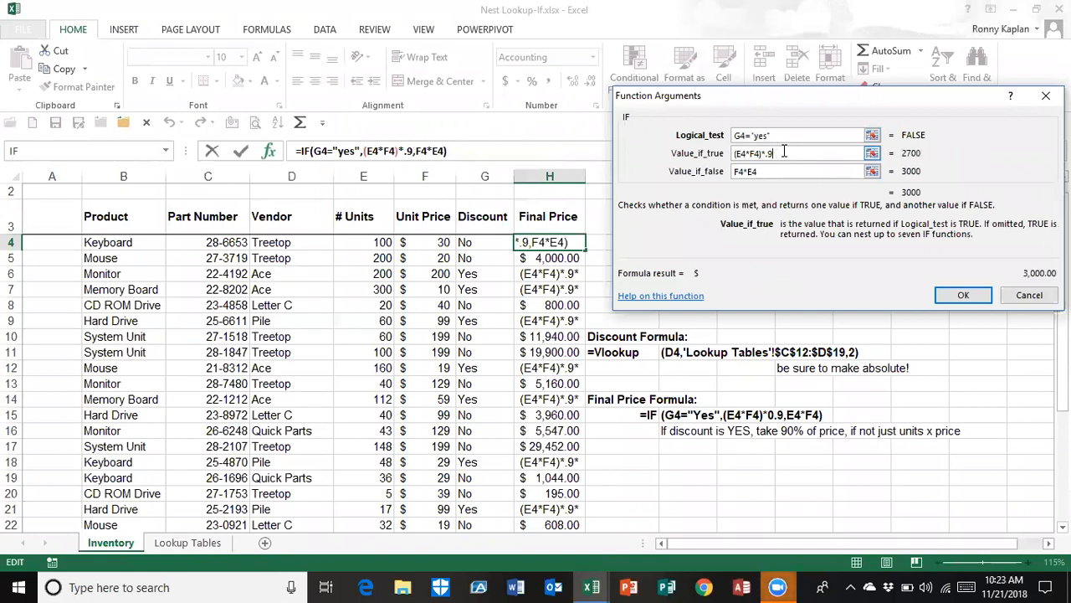
pyautogui.click(979, 300)
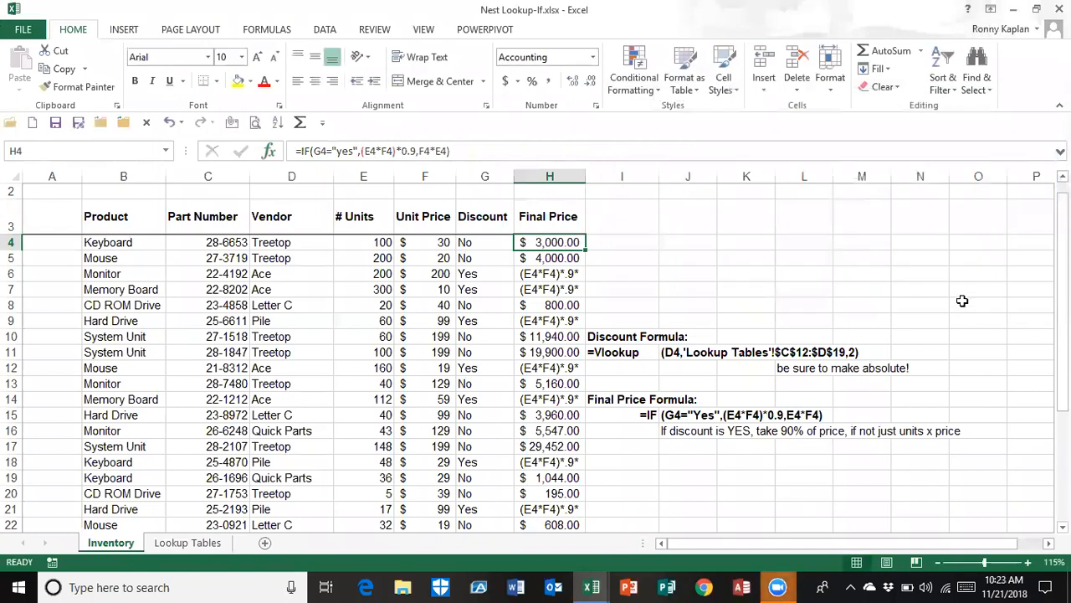
pyautogui.doubleClick(585, 243)
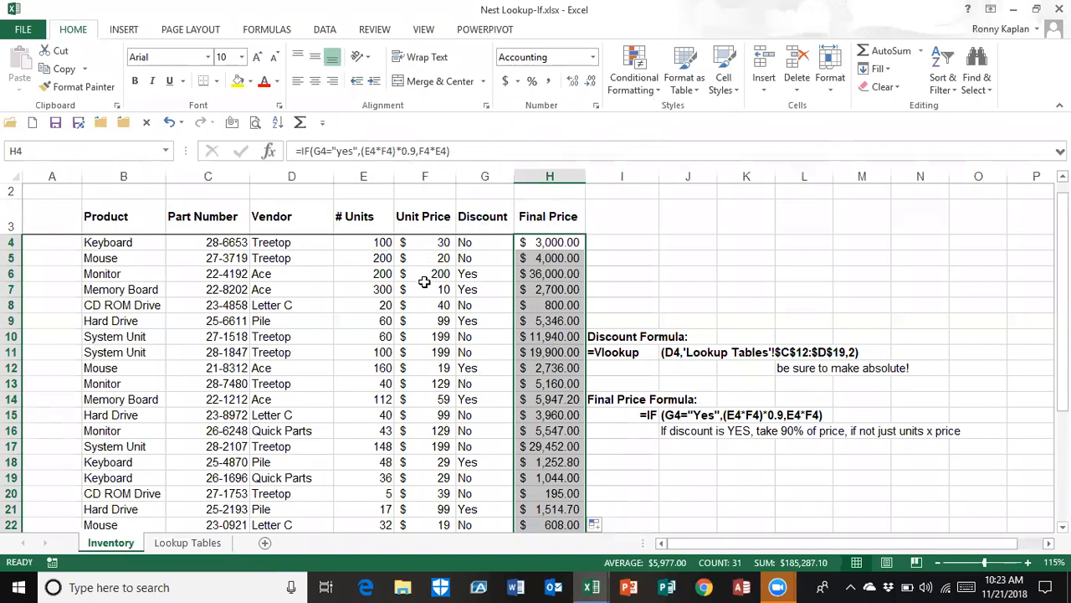
pyautogui.click(523, 274)
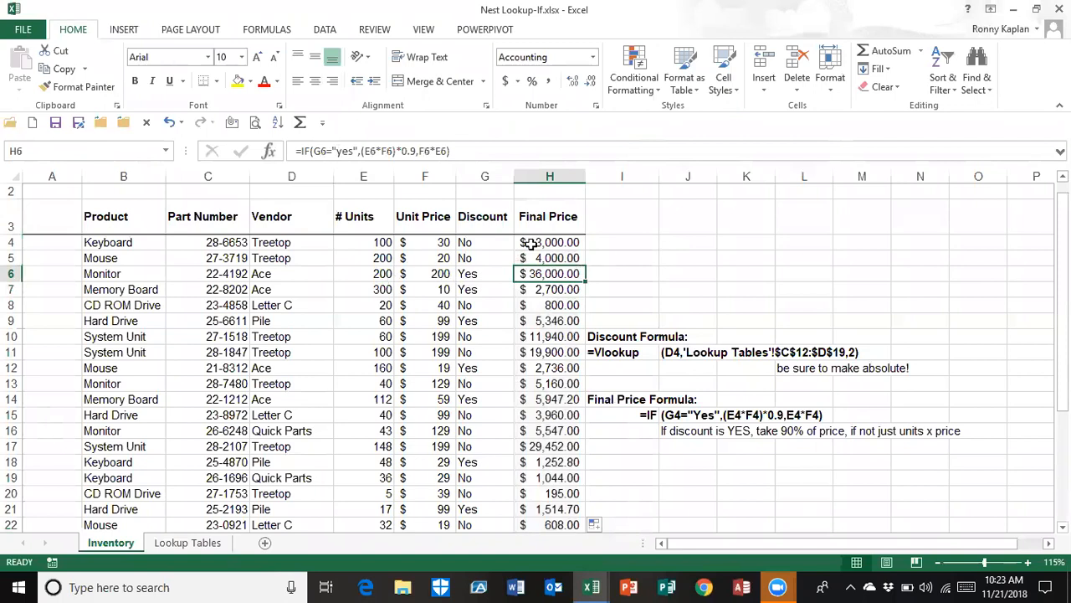
pyautogui.click(749, 287)
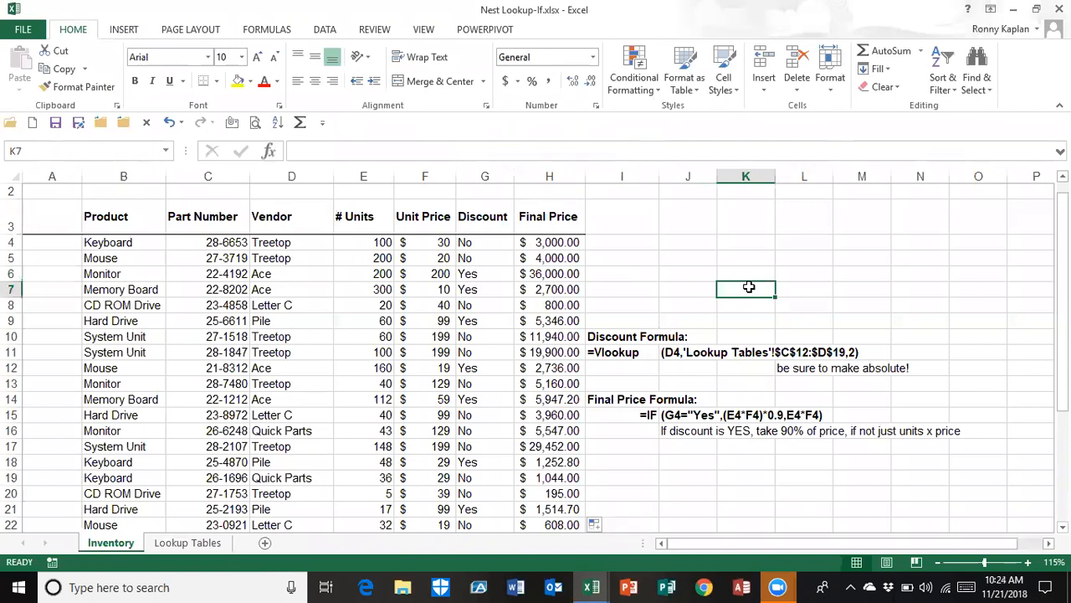